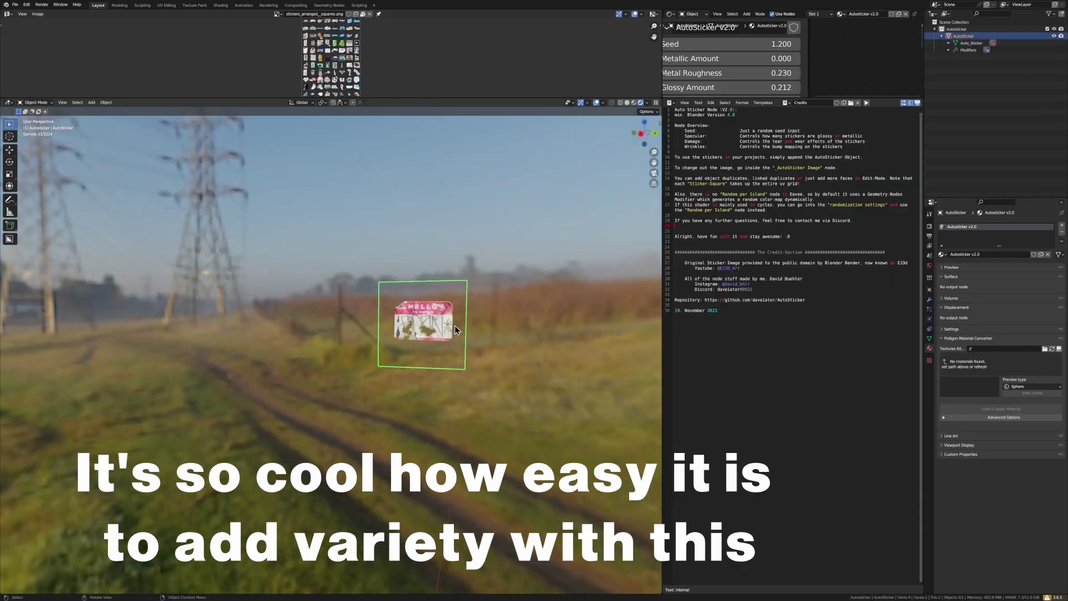
Duplicate the sticker object without changing its X position, place the copy above and beside the original, and enter Edit Mode on it.
{"action": "key", "text": "shift+d"}
{"action": "key", "text": "shift+x"}
{"action": "left_click", "coordinate": [553, 243]}
{"action": "key", "text": "Tab"}
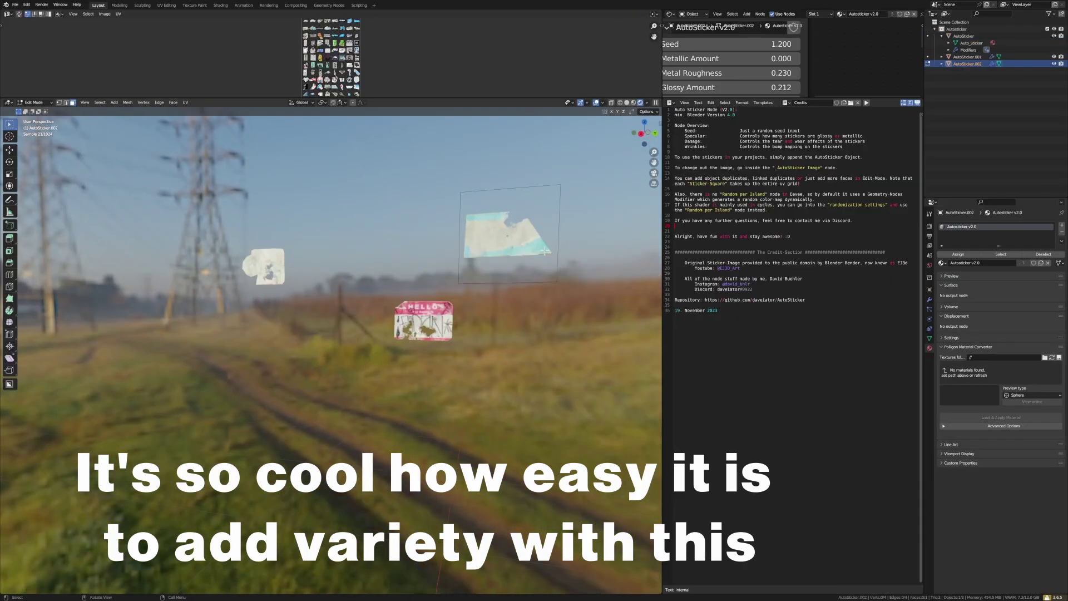
Duplicate the sticker face twice with X locked, placing both copies below the existing stickers, and return to Object Mode.
{"action": "key", "text": "a"}
{"action": "key", "text": "shift+d"}
{"action": "key", "text": "shift+x"}
{"action": "left_click", "coordinate": [422, 416]}
{"action": "key", "text": "shift+d"}
{"action": "key", "text": "shift+x"}
{"action": "left_click", "coordinate": [615, 424]}
{"action": "key", "text": "Tab"}
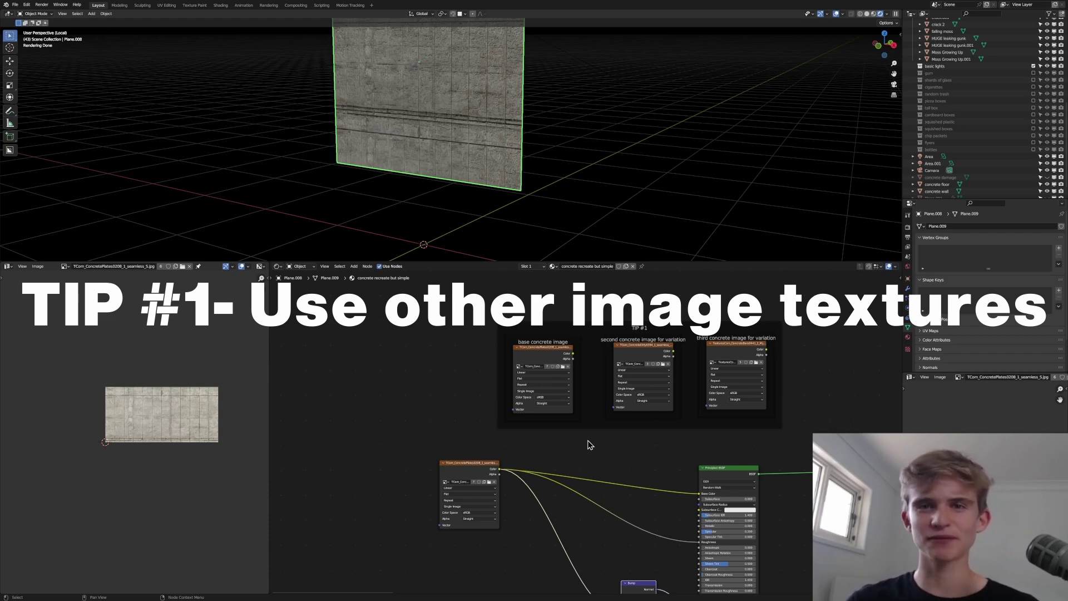
Move the connected base concrete texture node farther away from the Principled BSDF to make room between them.
{"action": "middle_click_drag", "start_coordinate": [587, 440], "coordinate": [667, 352]}
{"action": "left_click_drag", "start_coordinate": [521, 379], "coordinate": [430, 422]}
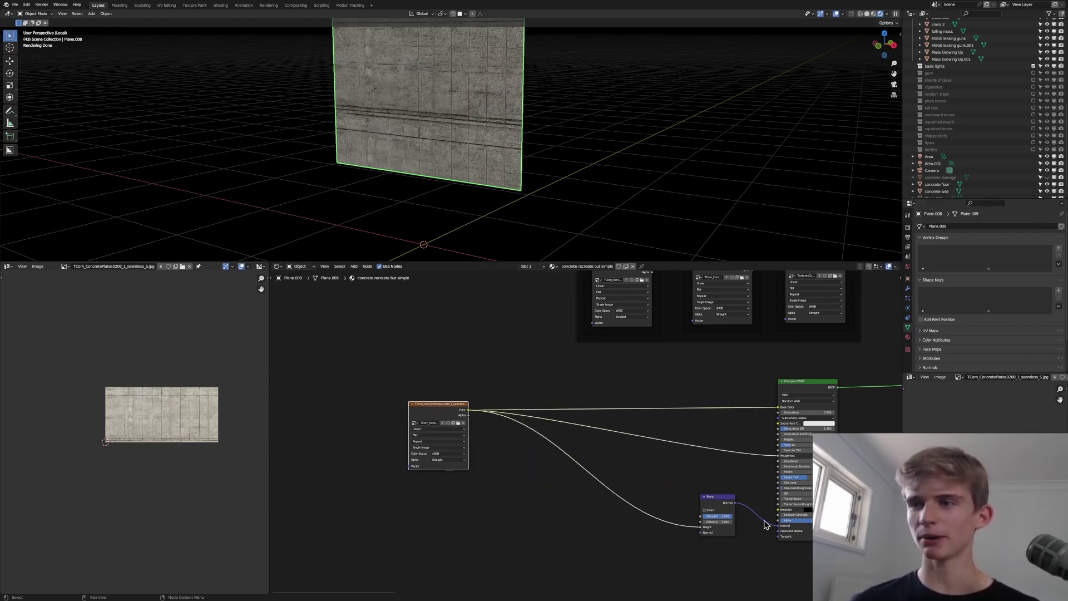
{"action": "scroll", "coordinate": [272, 396], "scroll_direction": "up", "scroll_amount": 4}
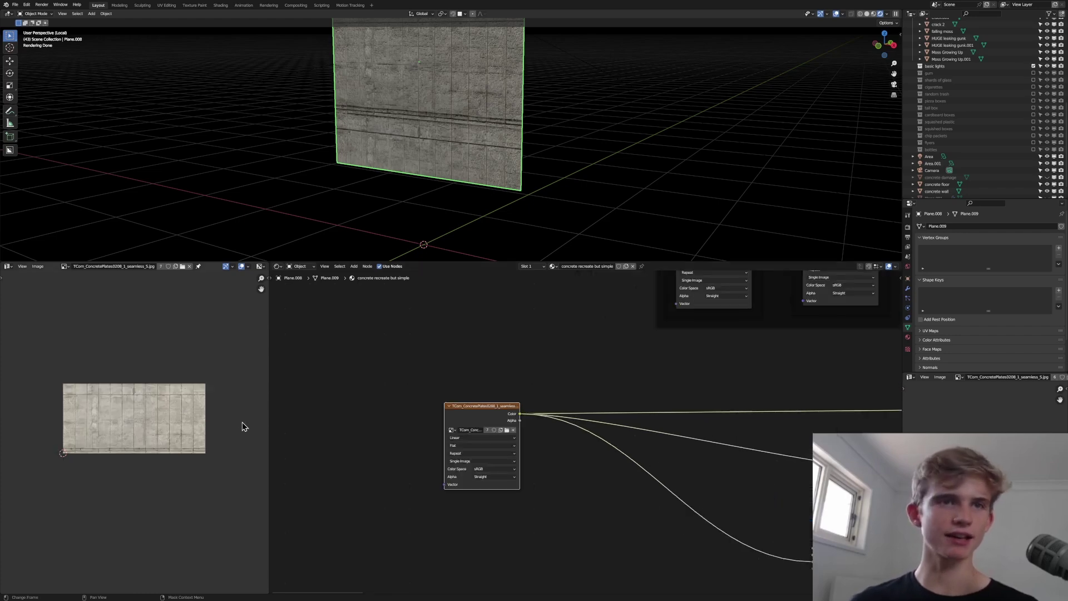
Examine the concrete on the wall up close and return the wall's preview to the Principled BSDF.
{"action": "scroll", "coordinate": [98, 396], "scroll_direction": "up", "scroll_amount": 1}
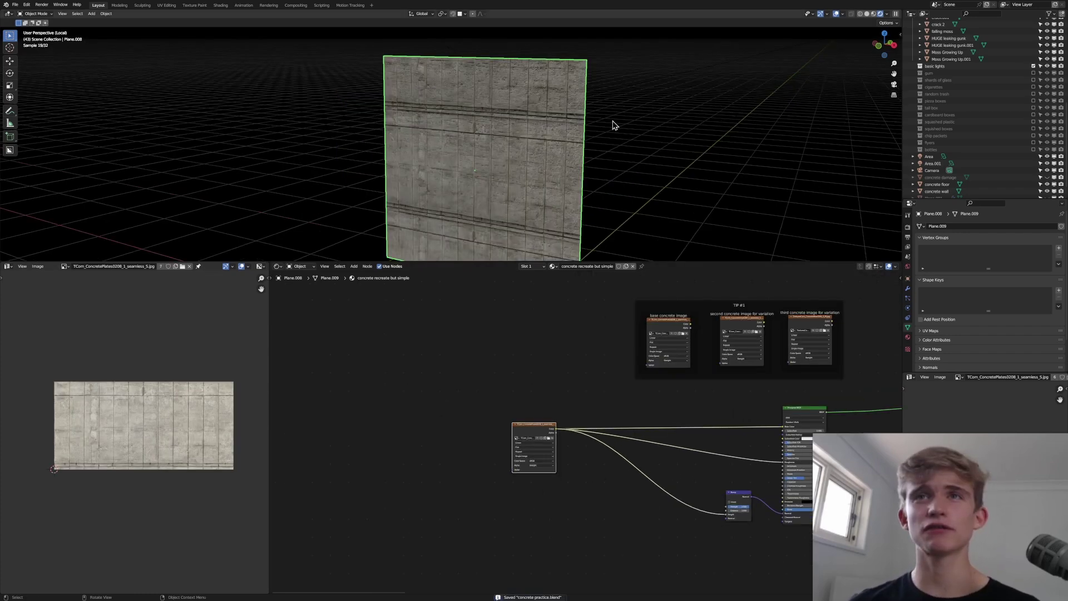
{"action": "scroll", "coordinate": [600, 146], "scroll_direction": "up", "scroll_amount": 4}
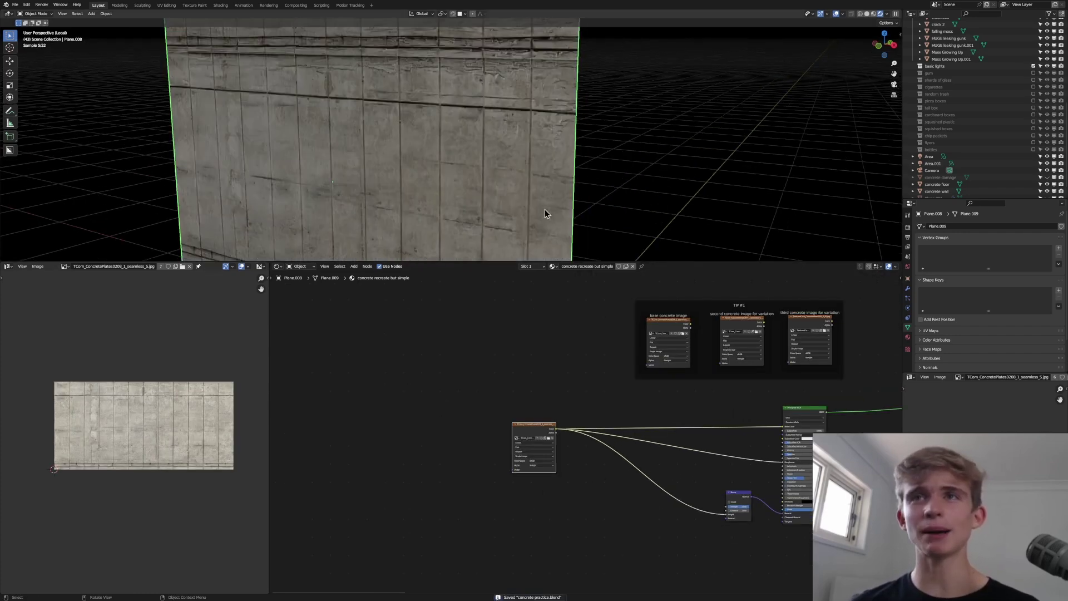
{"action": "left_click", "coordinate": [743, 506]}
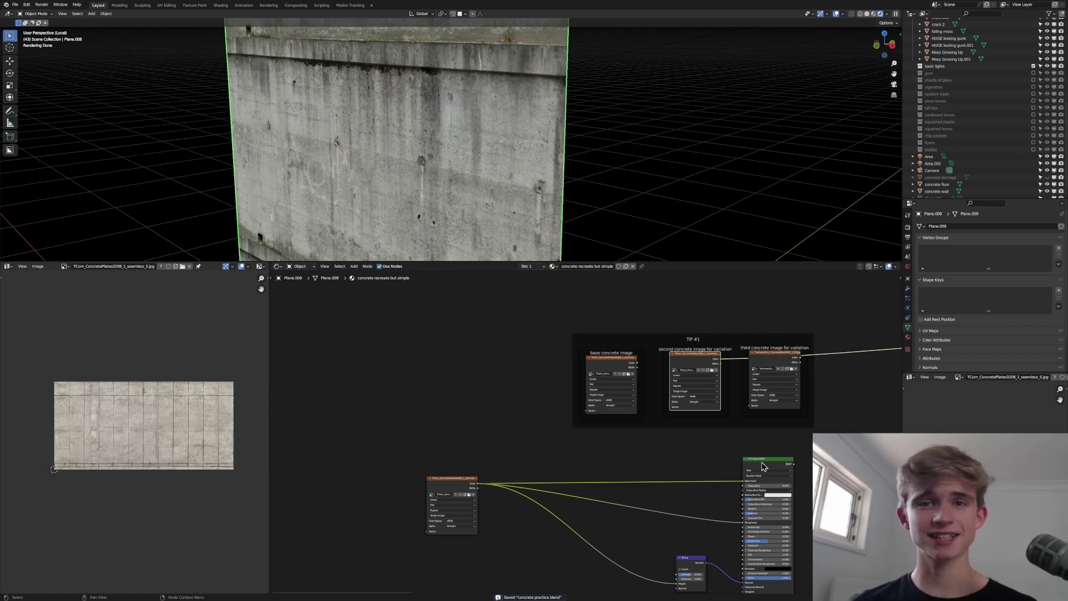
{"action": "left_click", "coordinate": [762, 462]}
{"action": "middle_click_drag", "start_coordinate": [762, 462], "coordinate": [781, 427]}
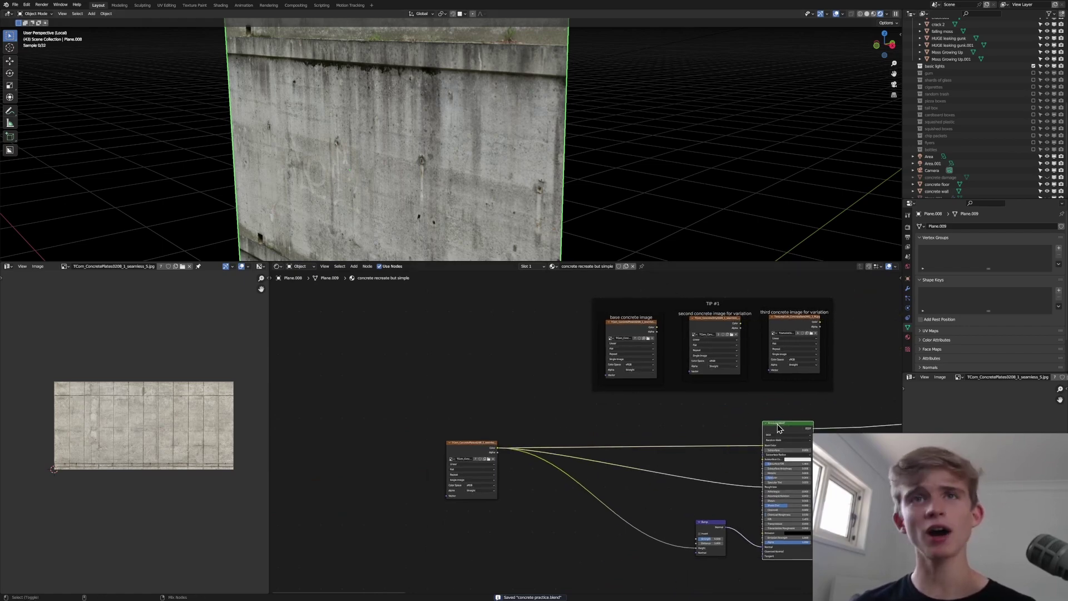
Place a copy of the second concrete variation texture node directly below the connected base concrete texture node.
{"action": "left_click", "coordinate": [457, 465]}
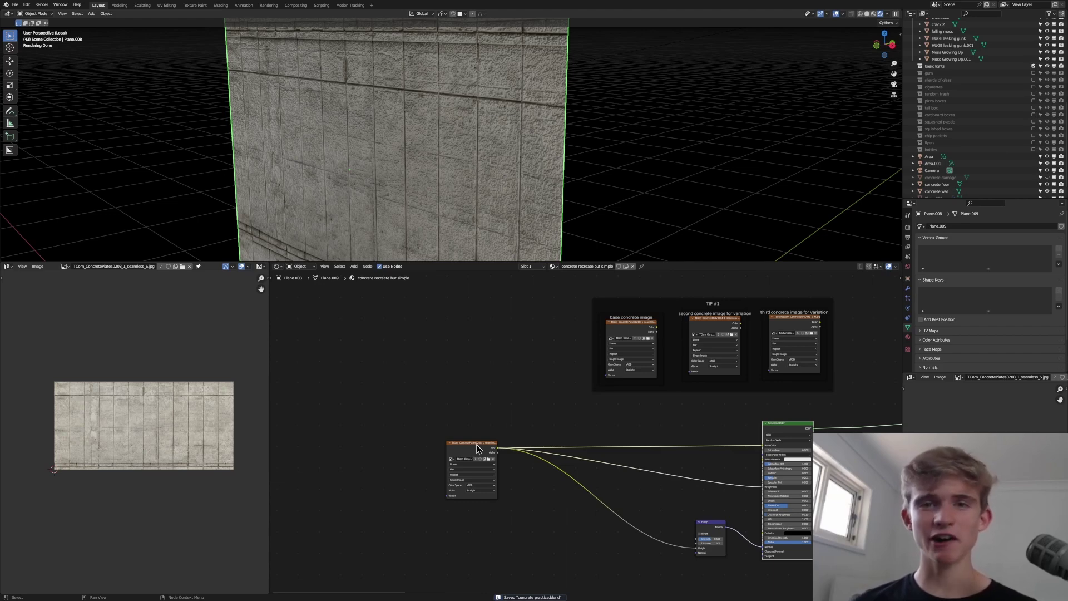
{"action": "left_click_drag", "start_coordinate": [476, 448], "coordinate": [501, 444]}
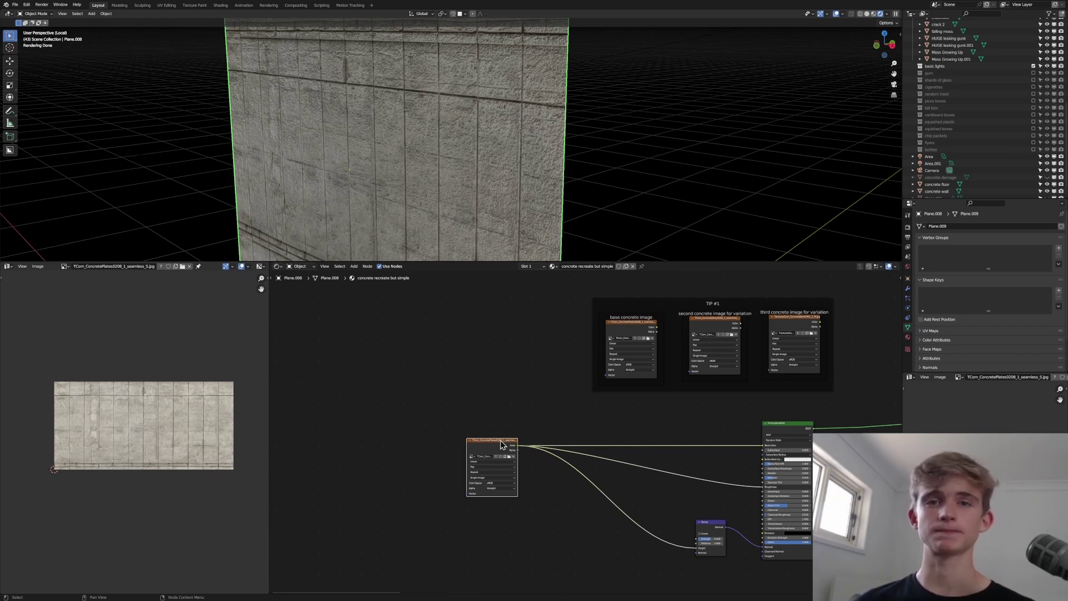
{"action": "left_click_drag", "start_coordinate": [716, 326], "coordinate": [669, 417]}
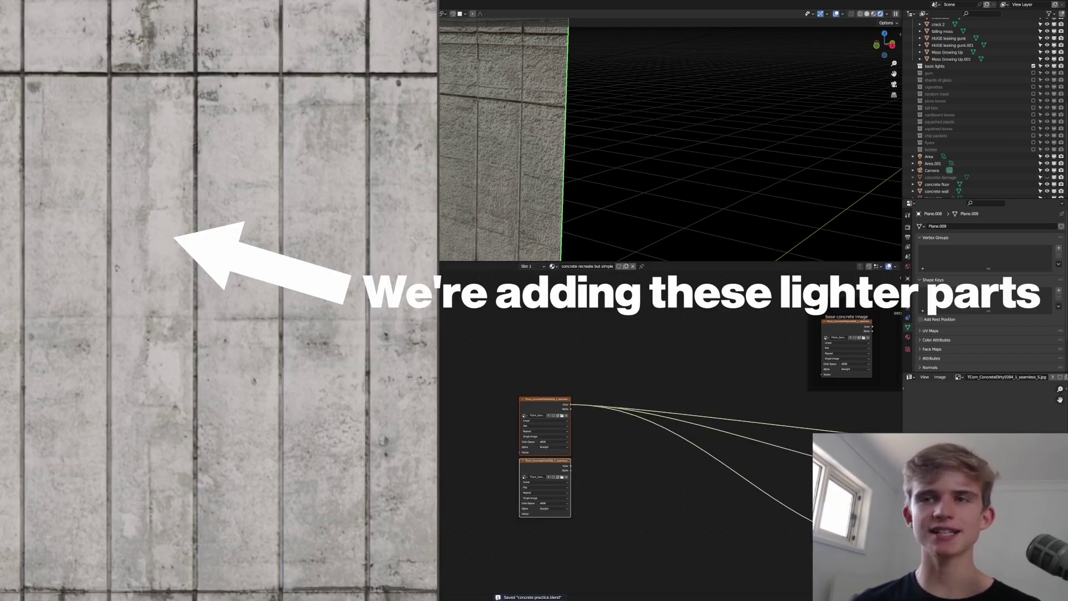
{"action": "middle_click_drag", "start_coordinate": [583, 441], "coordinate": [455, 458]}
{"action": "left_click", "coordinate": [582, 428]}
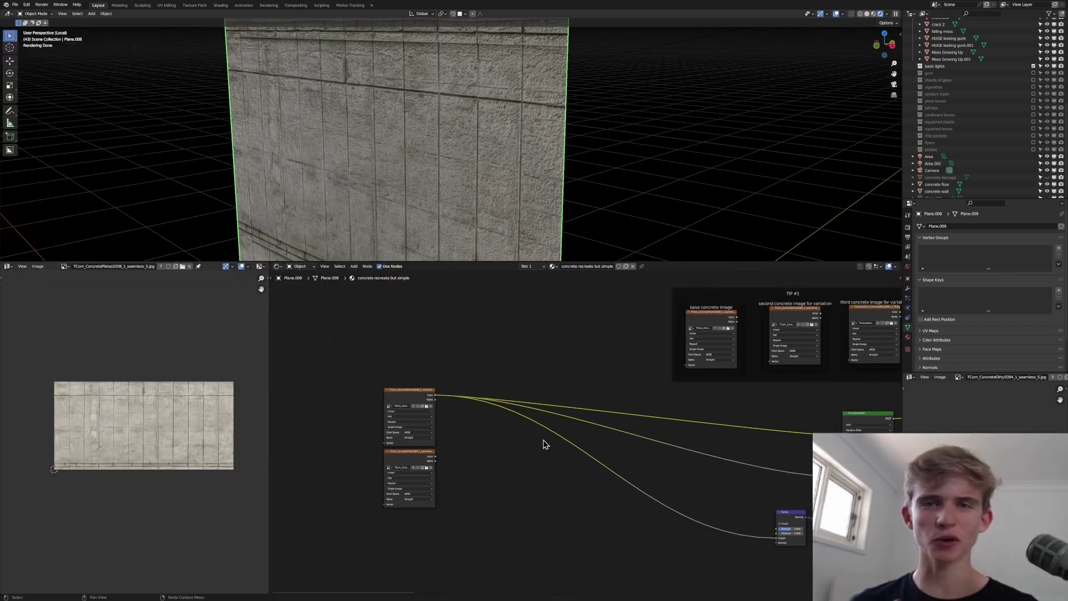
Blend the two concrete textures' colors through a Mix node feeding the existing links, and expand and reposition that node.
{"action": "middle_click_drag", "start_coordinate": [543, 441], "coordinate": [560, 471]}
{"action": "scroll", "coordinate": [515, 431], "scroll_direction": "up", "scroll_amount": 5}
{"action": "middle_click_drag", "start_coordinate": [515, 431], "coordinate": [517, 477]}
{"action": "right_click_drag", "start_coordinate": [438, 430], "coordinate": [452, 350], "text": "ctrl+alt"}
{"action": "key", "text": "ctrl+s"}
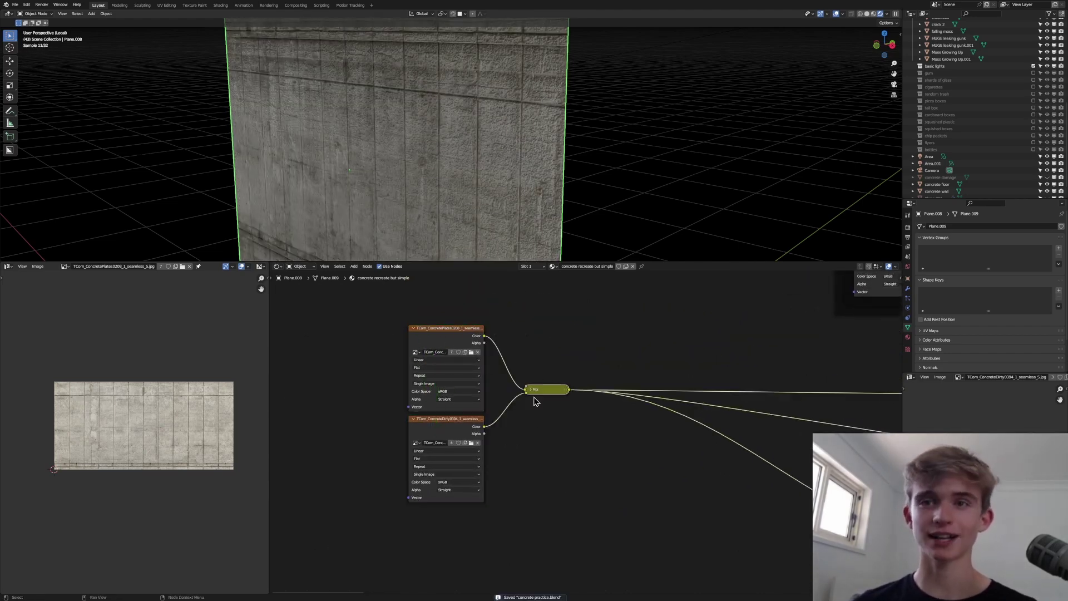
{"action": "left_click", "coordinate": [530, 390]}
{"action": "left_click_drag", "start_coordinate": [545, 388], "coordinate": [606, 346]}
Cut the link between the Bump node and the Principled BSDF's Normal input.
{"action": "middle_click_drag", "start_coordinate": [684, 434], "coordinate": [479, 381]}
{"action": "scroll", "coordinate": [479, 381], "scroll_direction": "down", "scroll_amount": 4}
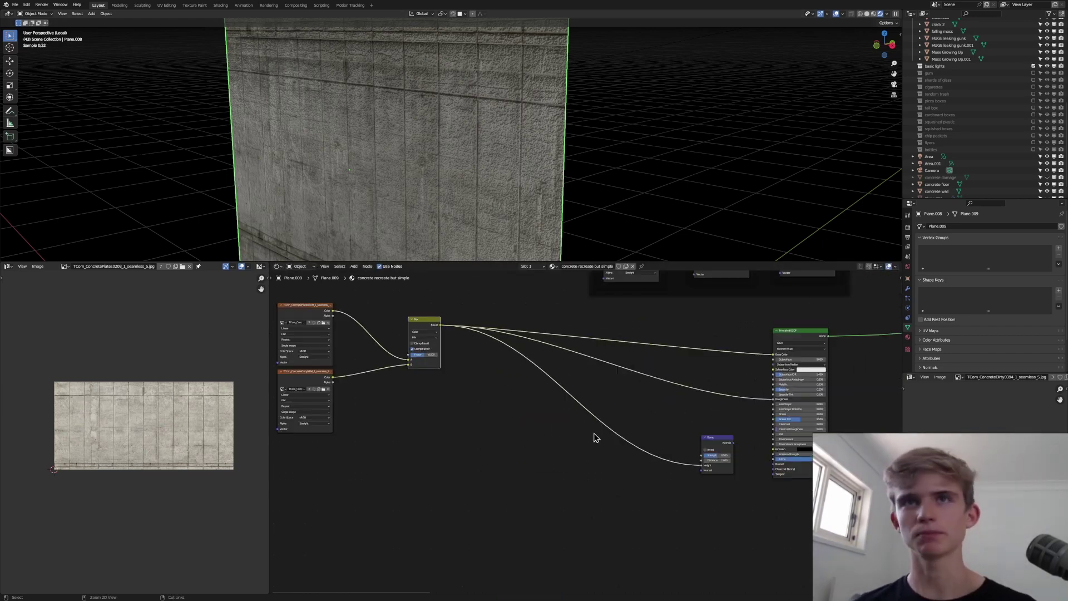
{"action": "right_click_drag", "start_coordinate": [763, 446], "coordinate": [751, 465], "text": "ctrl"}
Set the Mix node's blending mode to Overlay with a factor of 0.900, saving the file.
{"action": "scroll", "coordinate": [422, 337], "scroll_direction": "up", "scroll_amount": 12}
{"action": "middle_click_drag", "start_coordinate": [423, 338], "coordinate": [548, 355]}
{"action": "left_click", "coordinate": [548, 359]}
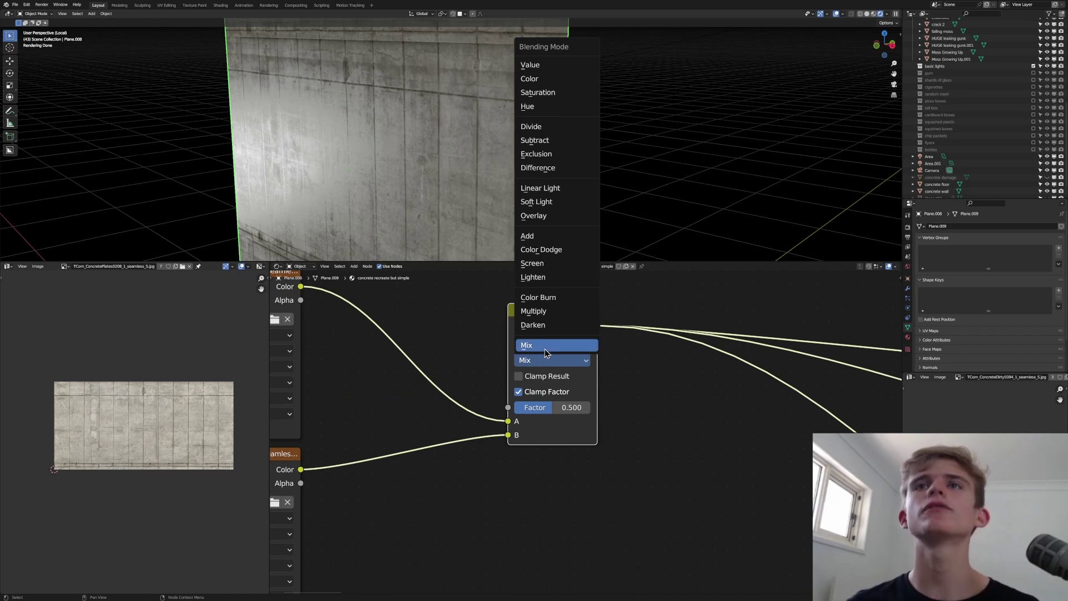
{"action": "left_click", "coordinate": [541, 215]}
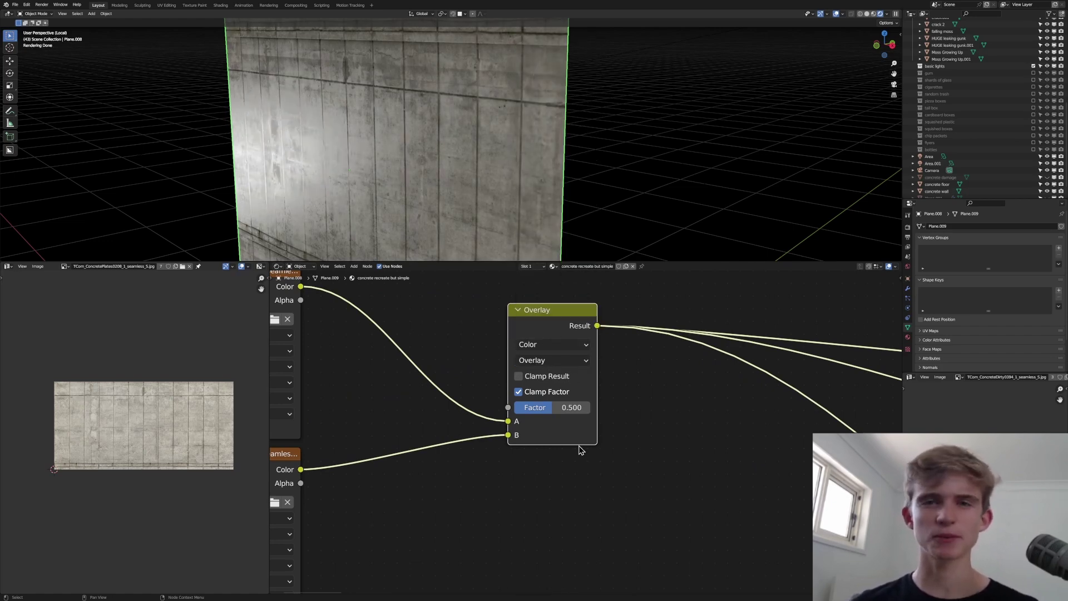
{"action": "key", "text": "ctrl+s"}
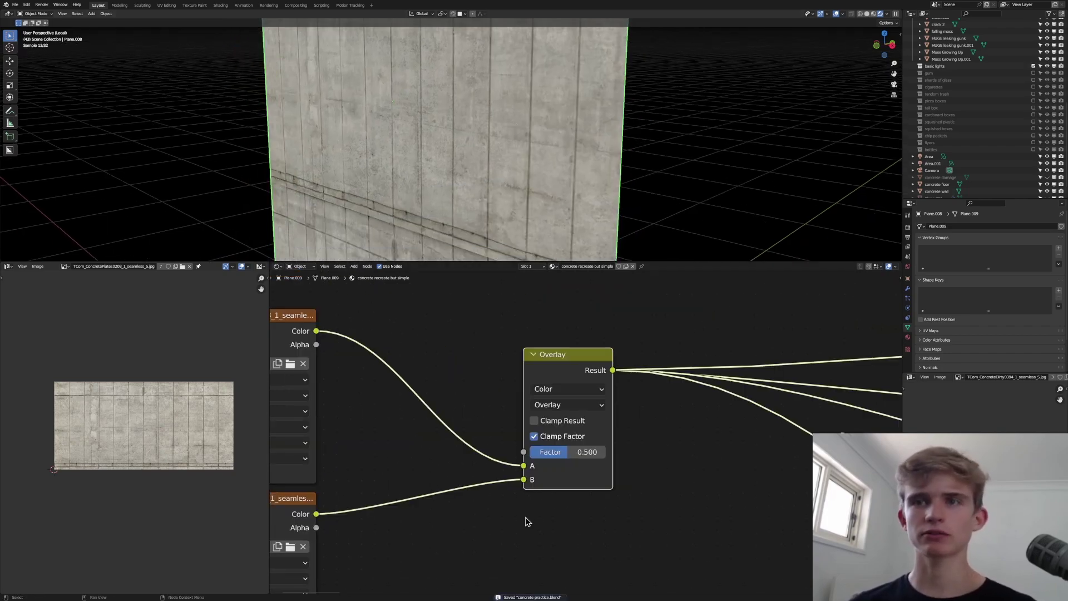
{"action": "left_click_drag", "start_coordinate": [573, 455], "coordinate": [602, 454]}
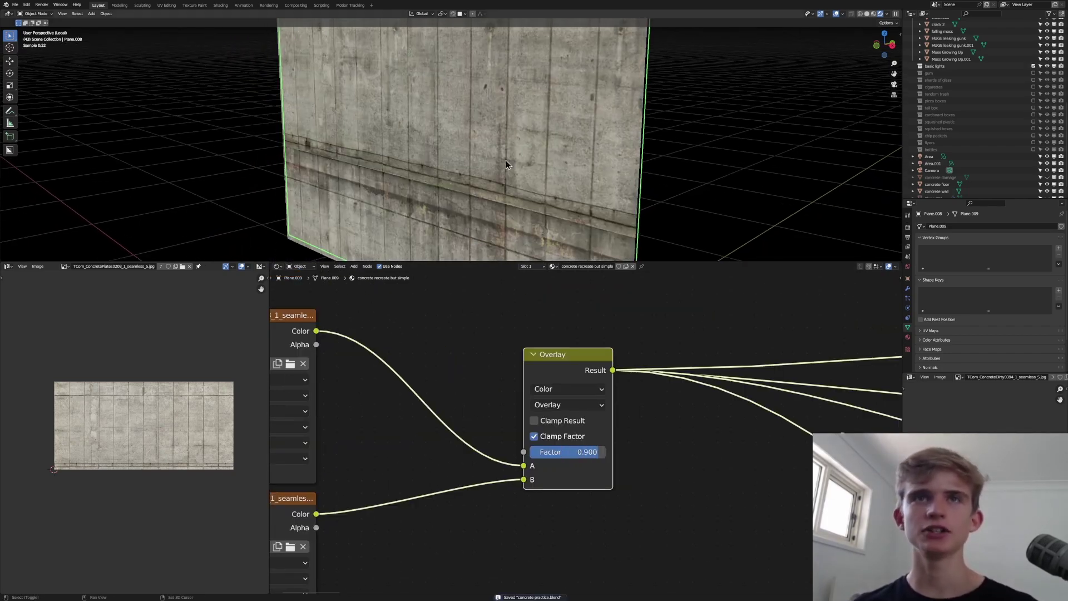
{"action": "key", "text": "Home"}
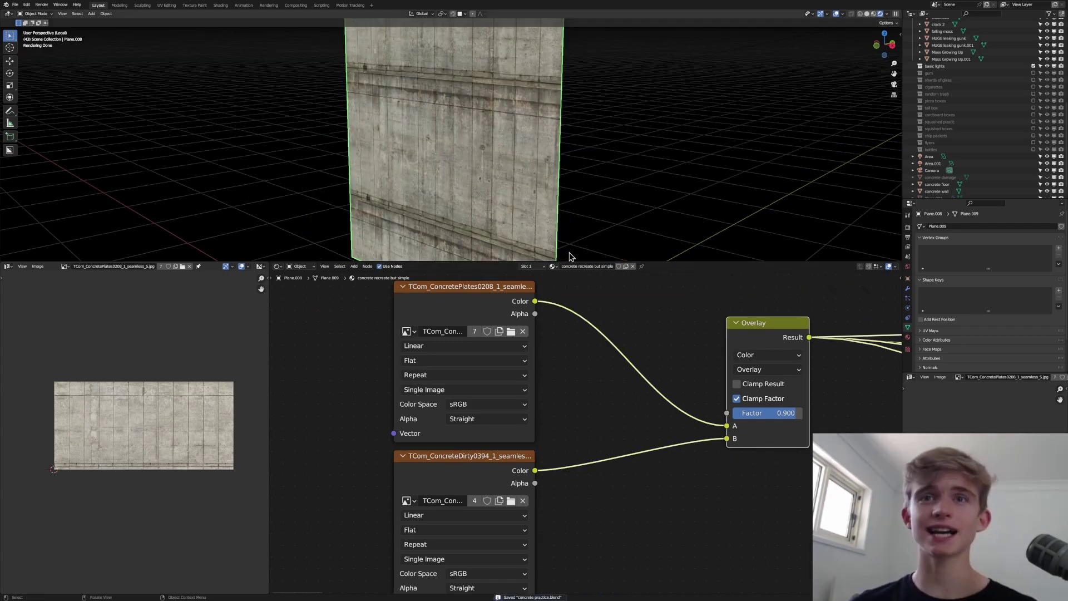
{"action": "middle_click_drag", "start_coordinate": [584, 425], "coordinate": [614, 384]}
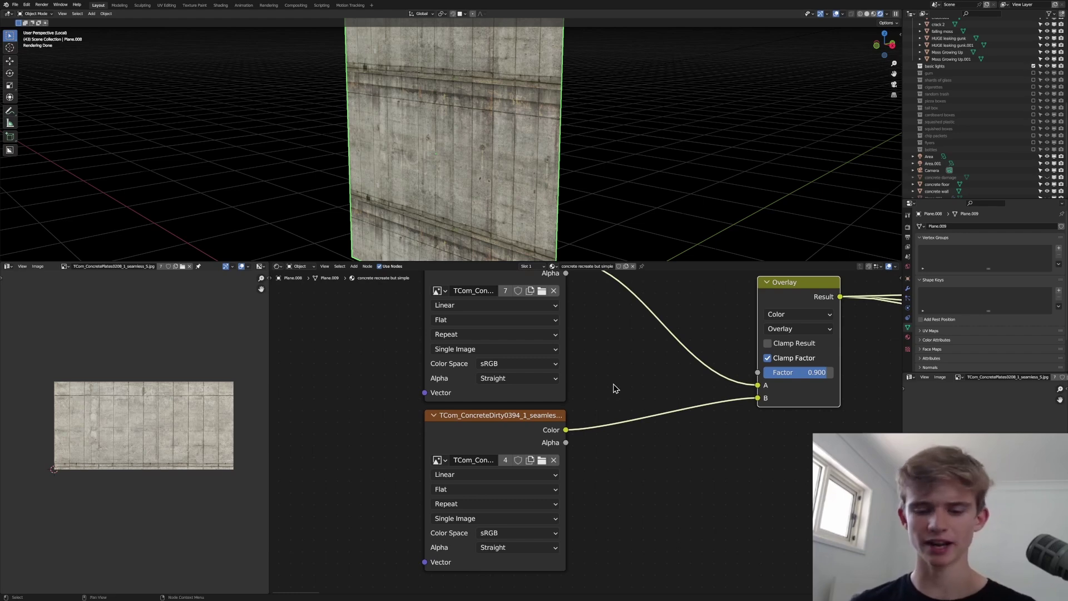
Insert a Color Ramp between the ConcreteDirty texture's color and the Overlay node's B input.
{"action": "key", "text": "ctrl+z"}
{"action": "key", "text": "ctrl+z"}
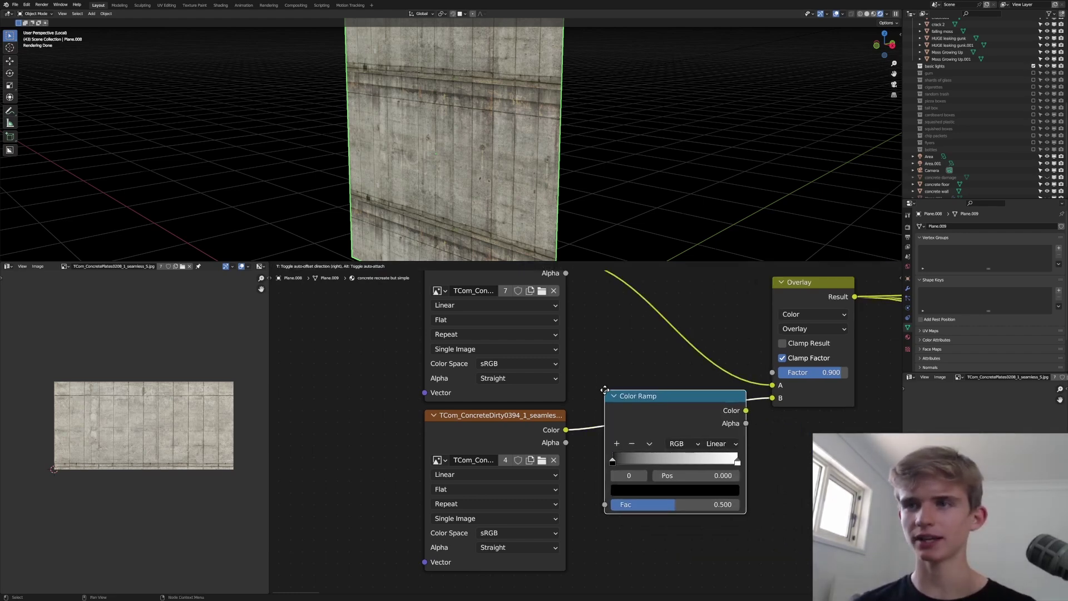
{"action": "left_click", "coordinate": [602, 388]}
{"action": "left_click_drag", "start_coordinate": [666, 412], "coordinate": [651, 403]}
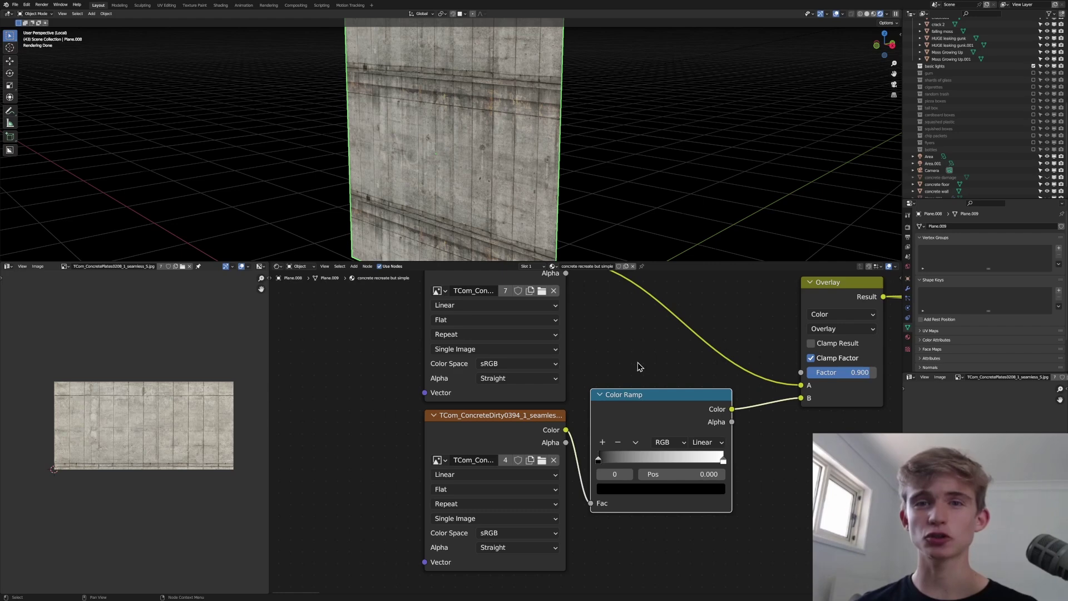
{"action": "key", "text": "shift+a"}
{"action": "mouse_move", "coordinate": [614, 419]}
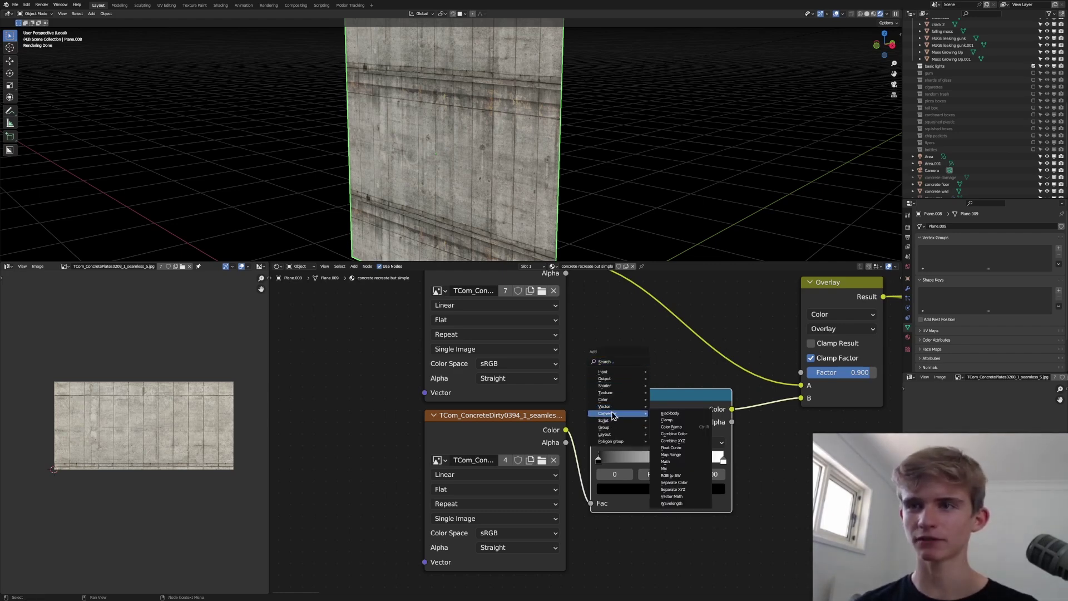
{"action": "right_click", "coordinate": [674, 426]}
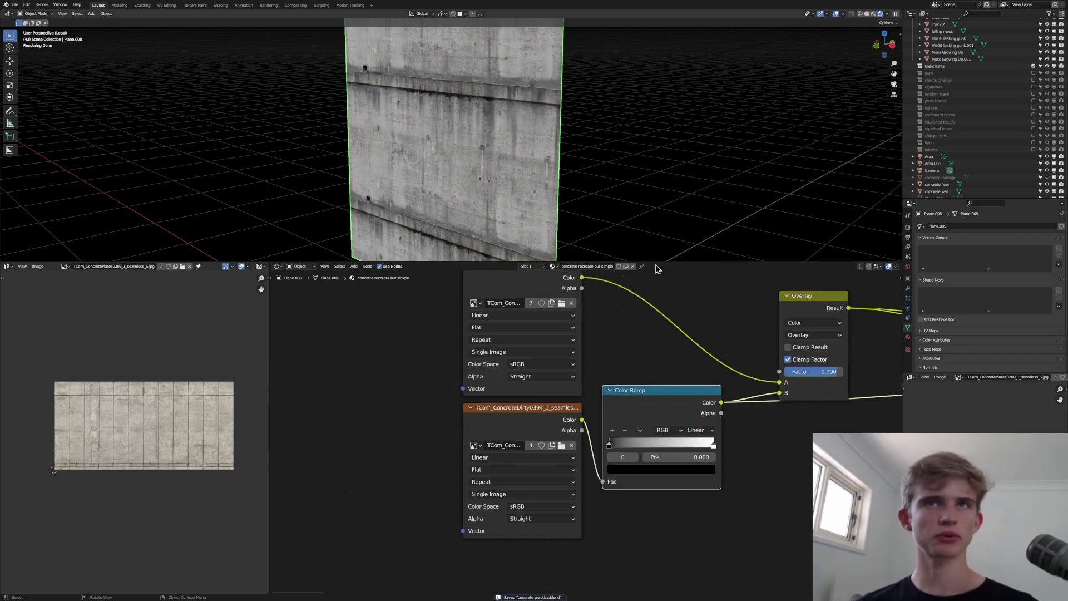
Raise the contrast of the ConcreteDirty Color Ramp by moving its black stop inward and its white stop to 0.615, and save.
{"action": "scroll", "coordinate": [640, 414], "scroll_direction": "up", "scroll_amount": 3}
{"action": "left_click_drag", "start_coordinate": [574, 462], "coordinate": [620, 464]}
{"action": "left_click_drag", "start_coordinate": [744, 467], "coordinate": [682, 463]}
{"action": "scroll", "coordinate": [666, 414], "scroll_direction": "down", "scroll_amount": 3}
{"action": "key", "text": "ctrl+s"}
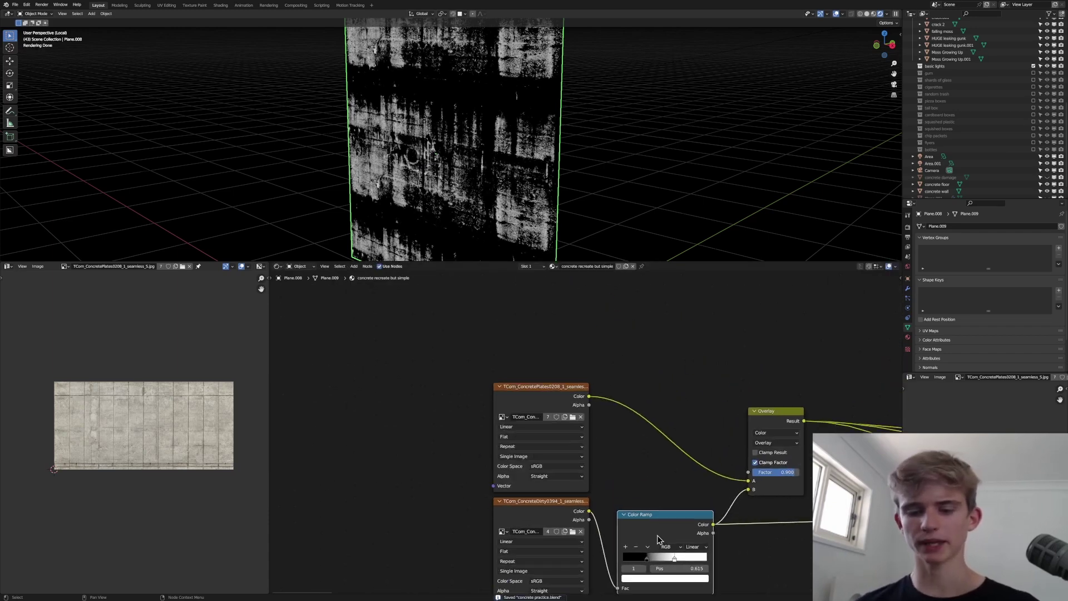
Duplicate the Color Ramp and insert the copy between the ConcretePlates texture and the Overlay node's A input.
{"action": "key", "text": "shift+d"}
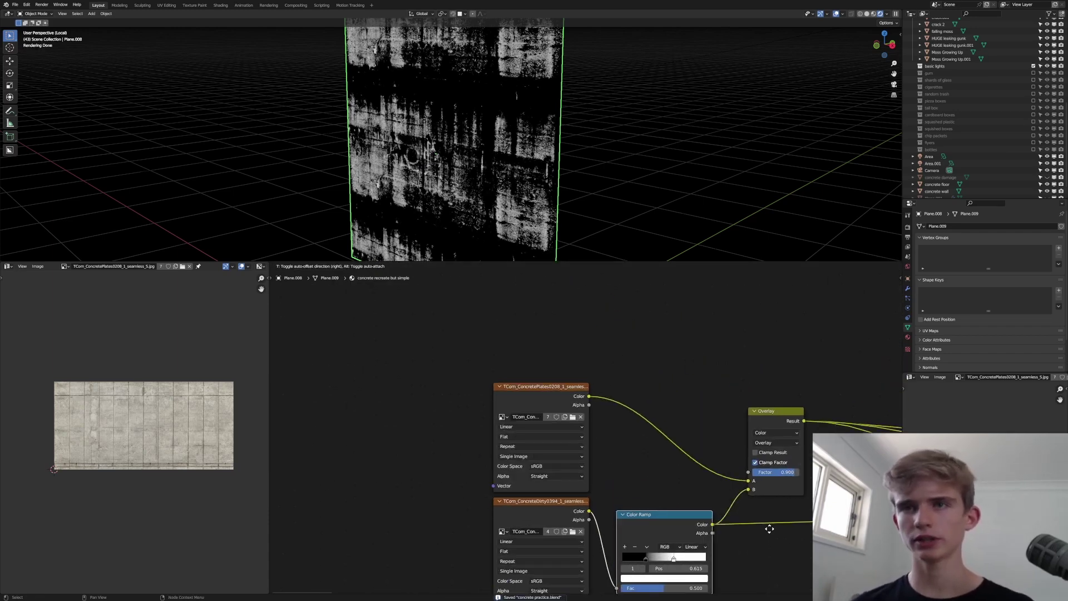
{"action": "left_click", "coordinate": [764, 396]}
{"action": "scroll", "coordinate": [618, 403], "scroll_direction": "up", "scroll_amount": 2}
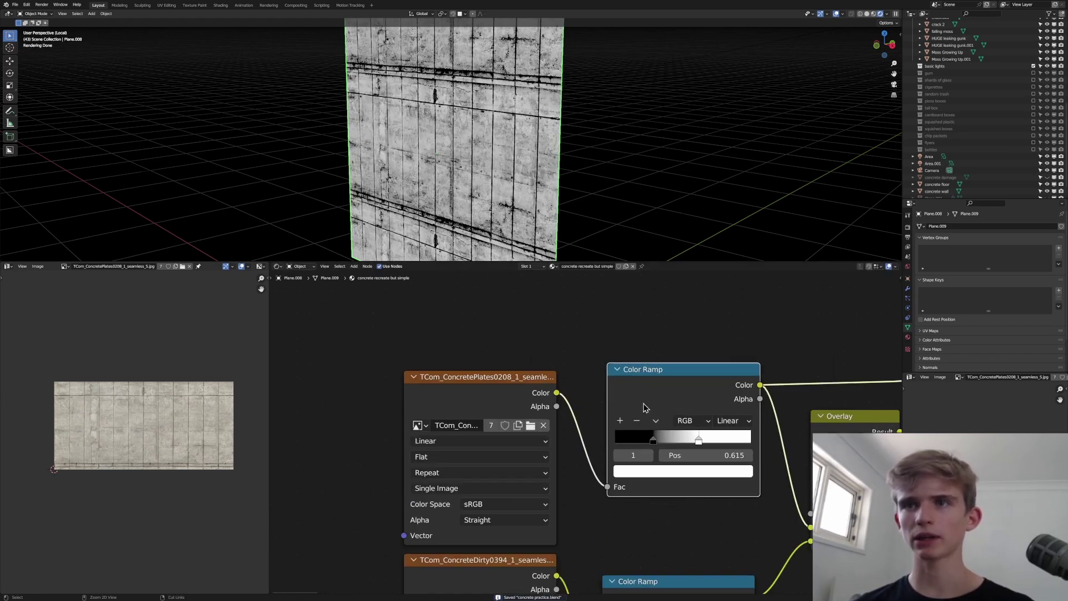
Lighten the black stop of the ConcretePlates Color Ramp to mid grey and set its position to 0.222.
{"action": "left_click", "coordinate": [650, 439]}
{"action": "left_click_drag", "start_coordinate": [651, 442], "coordinate": [620, 439]}
{"action": "left_click", "coordinate": [662, 470]}
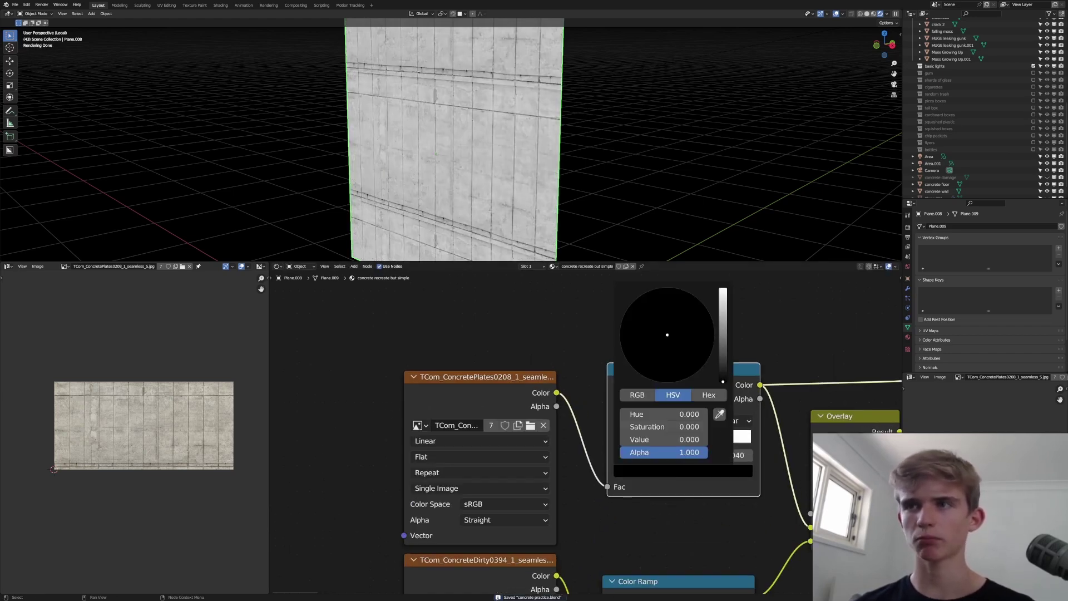
{"action": "left_click_drag", "start_coordinate": [722, 381], "coordinate": [722, 337]}
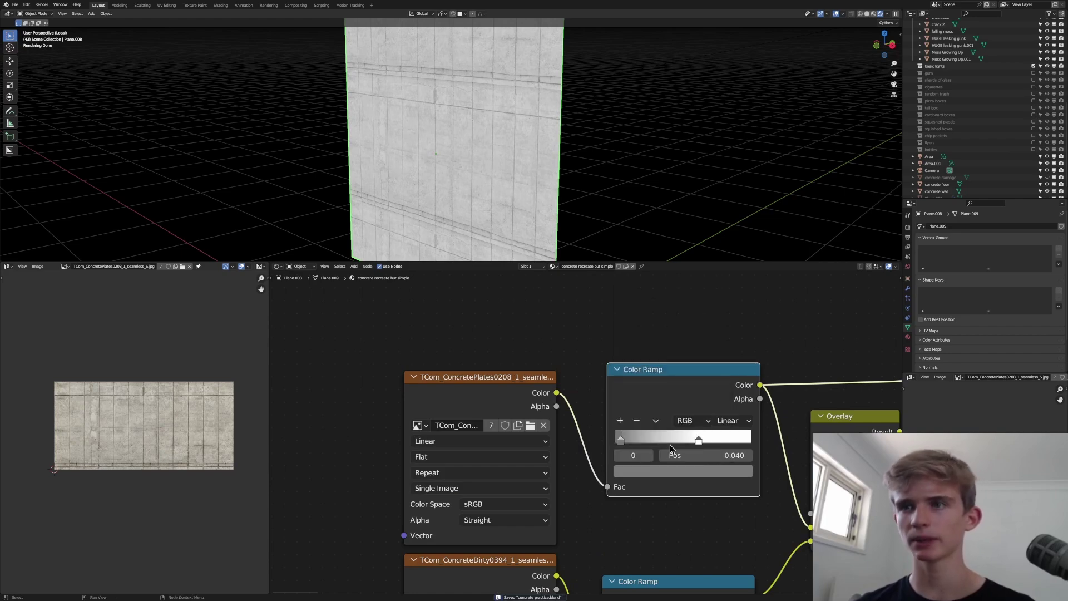
{"action": "left_click_drag", "start_coordinate": [620, 440], "coordinate": [645, 440]}
Compare the ConcreteDirty Color Ramp with the combined Overlay output by previewing each on the wall, and save the file.
{"action": "middle_click_drag", "start_coordinate": [740, 456], "coordinate": [611, 445]}
{"action": "scroll", "coordinate": [622, 434], "scroll_direction": "down", "scroll_amount": 2}
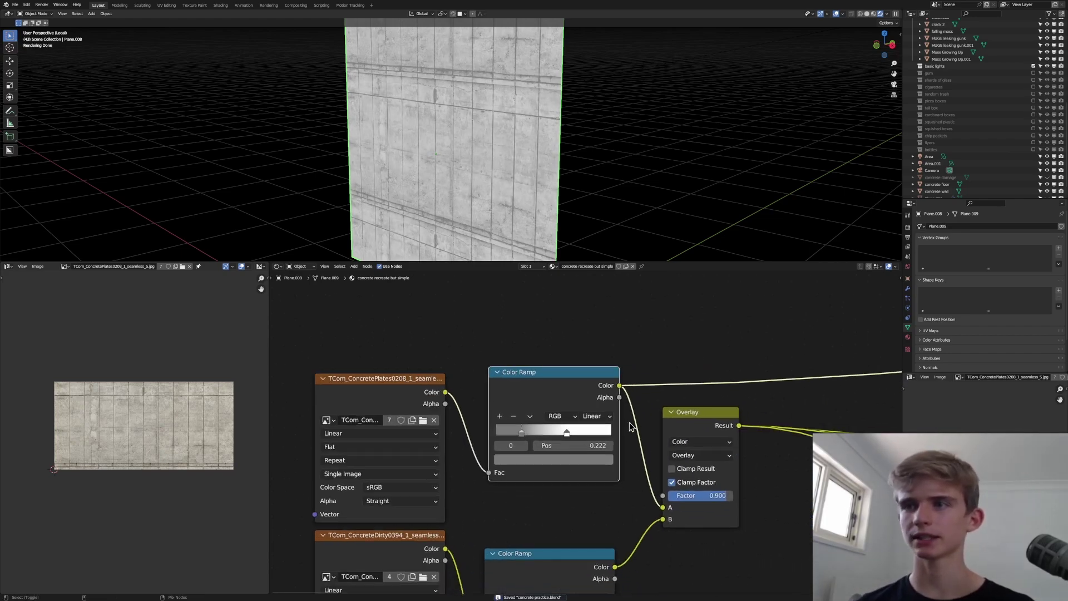
{"action": "left_click", "coordinate": [718, 415], "text": "ctrl+shift"}
{"action": "middle_click_drag", "start_coordinate": [455, 212], "coordinate": [484, 213]}
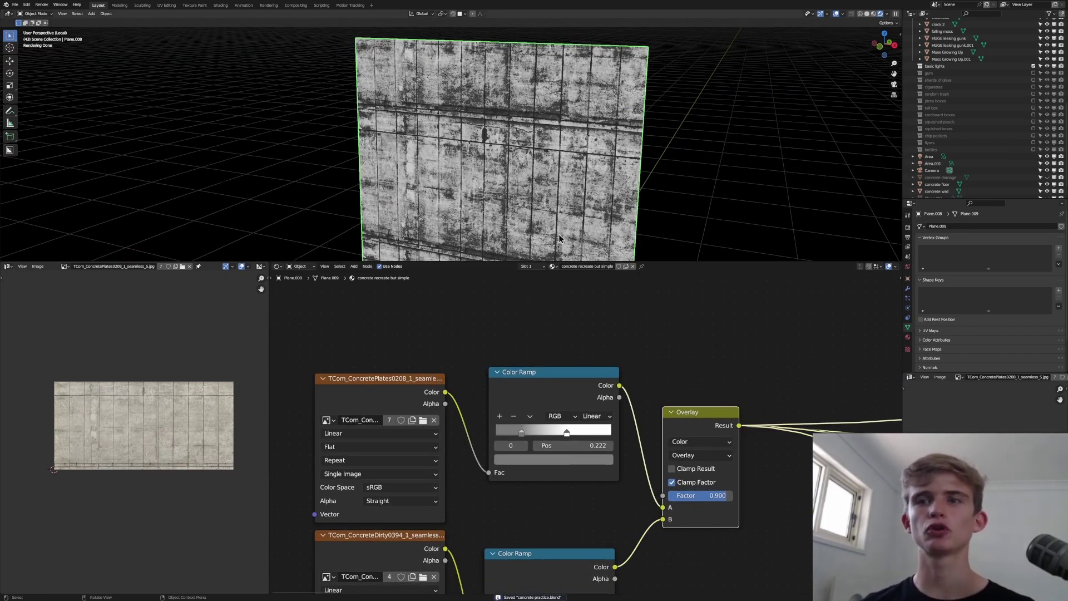
{"action": "left_click", "coordinate": [552, 556], "text": "ctrl+shift"}
{"action": "left_click", "coordinate": [683, 413], "text": "ctrl+shift"}
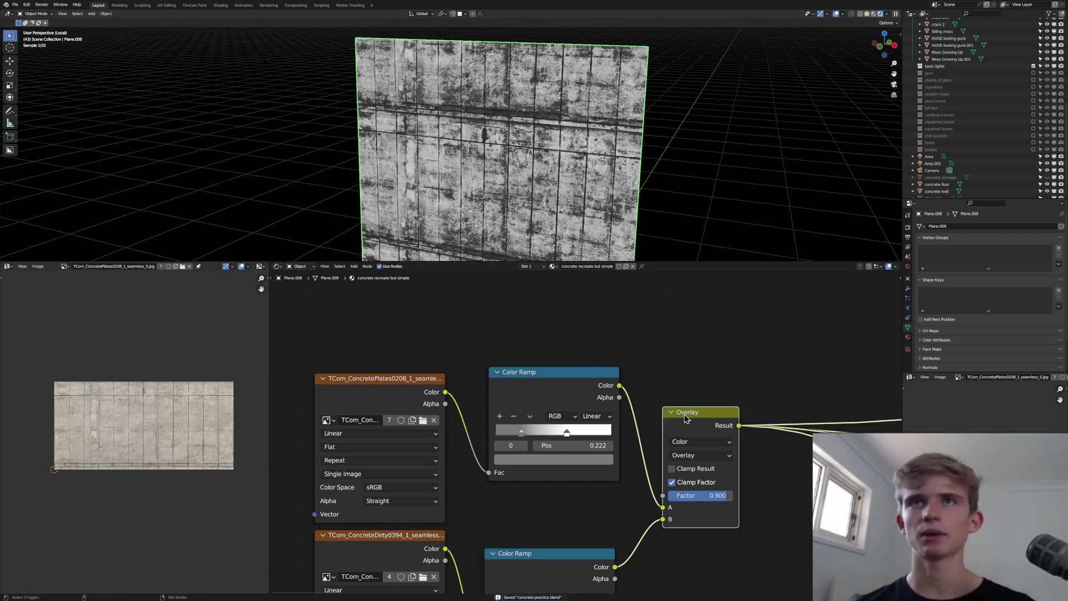
{"action": "middle_click_drag", "start_coordinate": [456, 92], "coordinate": [467, 167]}
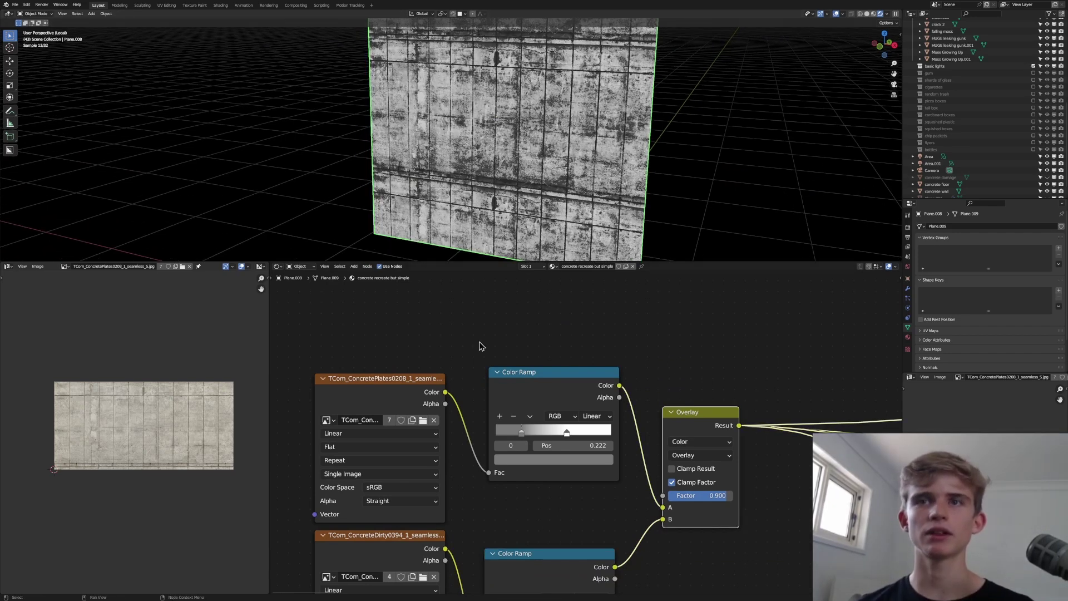
{"action": "left_click", "coordinate": [356, 401]}
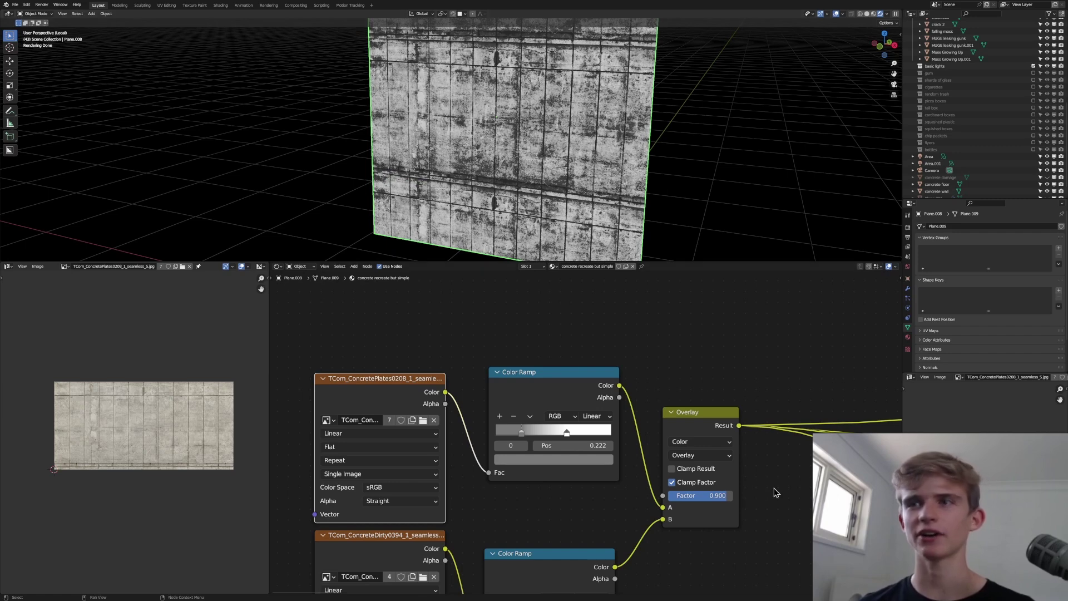
{"action": "key", "text": "ctrl+s"}
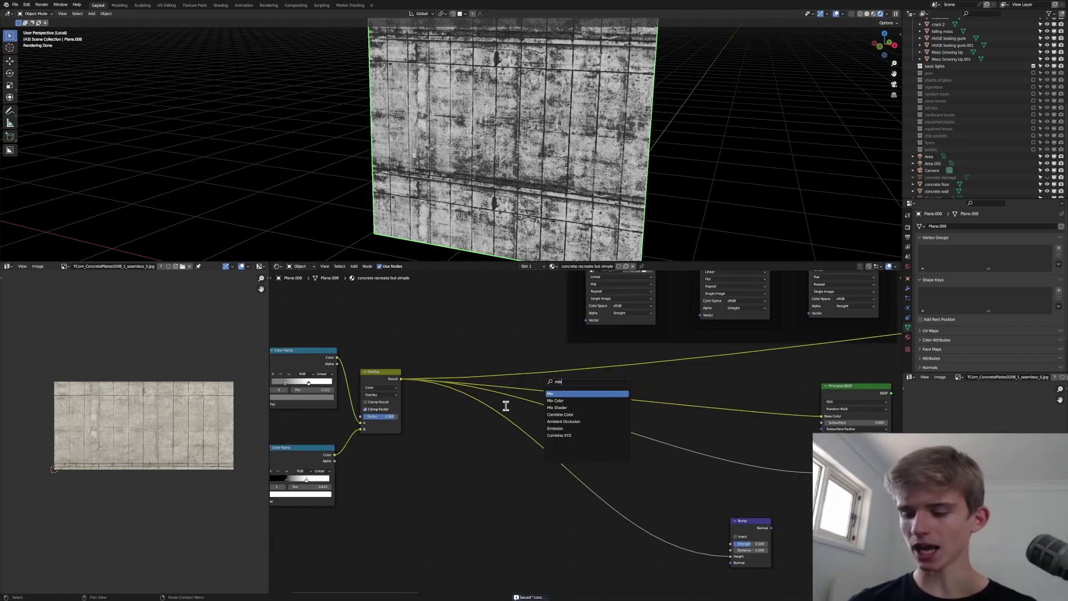
Insert a Mix Color node between the Overlay node and the shader's Base Color, and feed the Overlay result into its Factor.
{"action": "key", "text": "Return"}
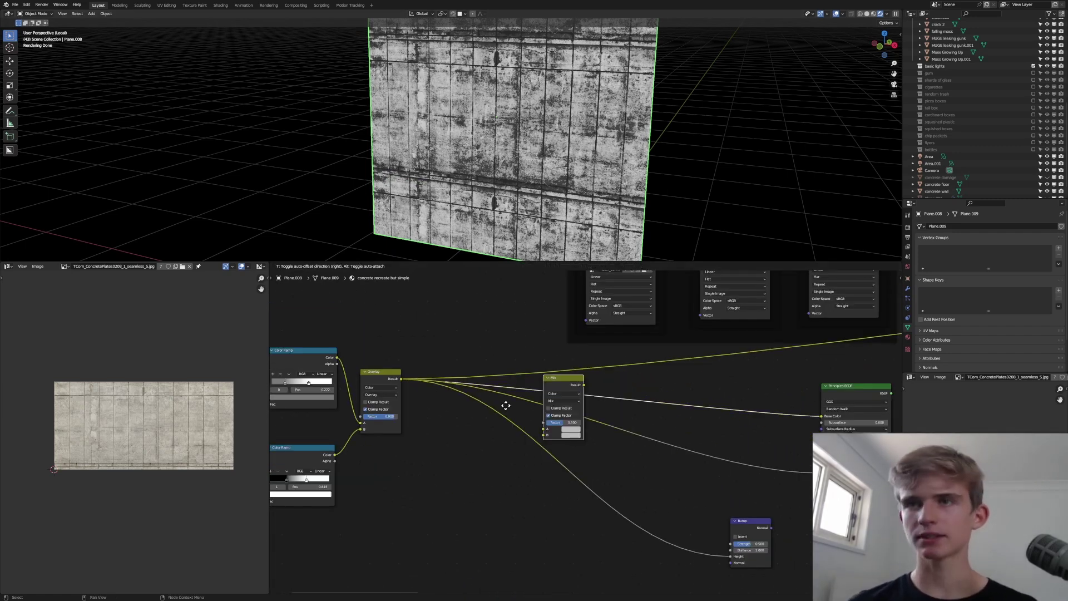
{"action": "left_click", "coordinate": [555, 340]}
{"action": "scroll", "coordinate": [339, 356], "scroll_direction": "up", "scroll_amount": 4}
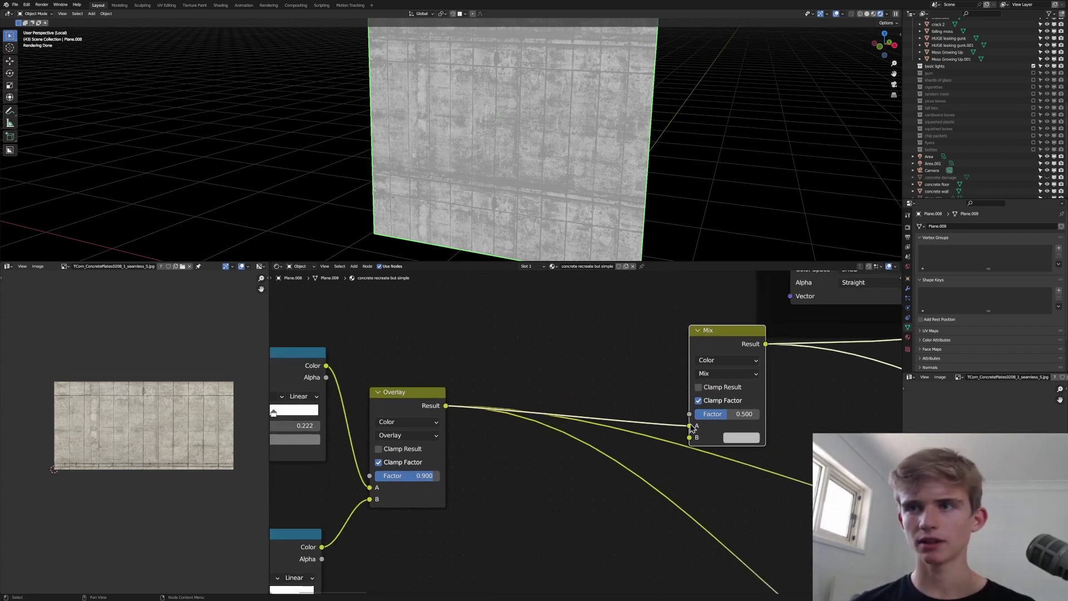
{"action": "mouse_move", "coordinate": [692, 427]}
{"action": "left_mouse_down"}
{"action": "mouse_move", "coordinate": [605, 374]}
{"action": "mouse_move", "coordinate": [689, 414]}
{"action": "left_mouse_up"}
Connect the ConcretePlates texture's Color output to the Mix node's A input.
{"action": "middle_click_drag", "start_coordinate": [612, 390], "coordinate": [649, 423]}
{"action": "left_click_drag", "start_coordinate": [513, 355], "coordinate": [807, 452]}
{"action": "middle_click_drag", "start_coordinate": [597, 421], "coordinate": [721, 366]}
{"action": "left_click_drag", "start_coordinate": [513, 345], "coordinate": [503, 393]}
{"action": "middle_click_drag", "start_coordinate": [346, 410], "coordinate": [383, 343]}
{"action": "middle_click_drag", "start_coordinate": [693, 348], "coordinate": [589, 392]}
{"action": "middle_click_drag", "start_coordinate": [824, 357], "coordinate": [523, 398]}
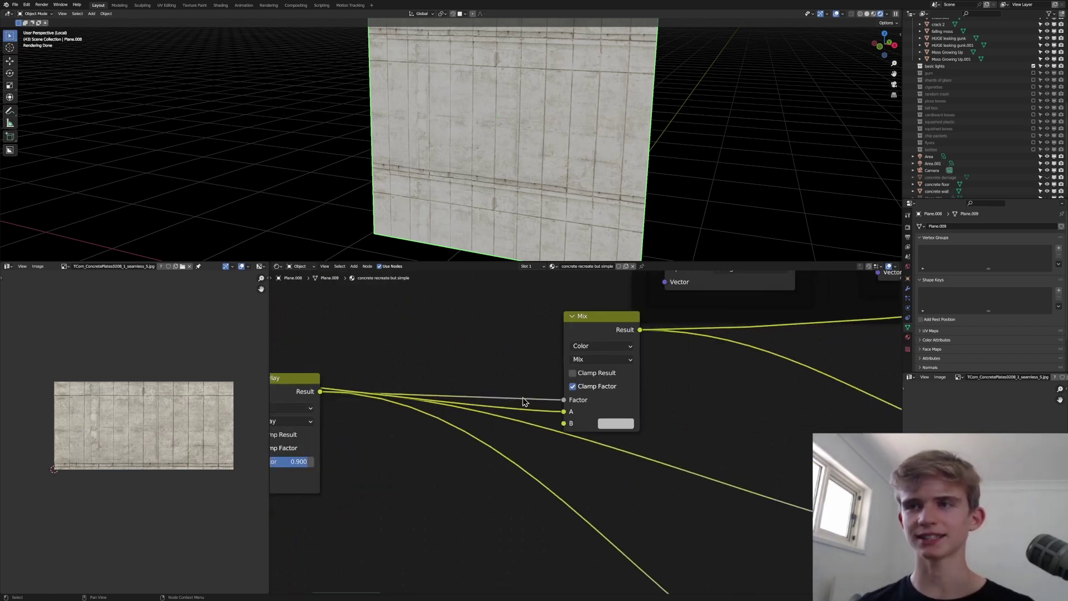
Set the Mix node's B color to a saturated red.
{"action": "left_click", "coordinate": [610, 426]}
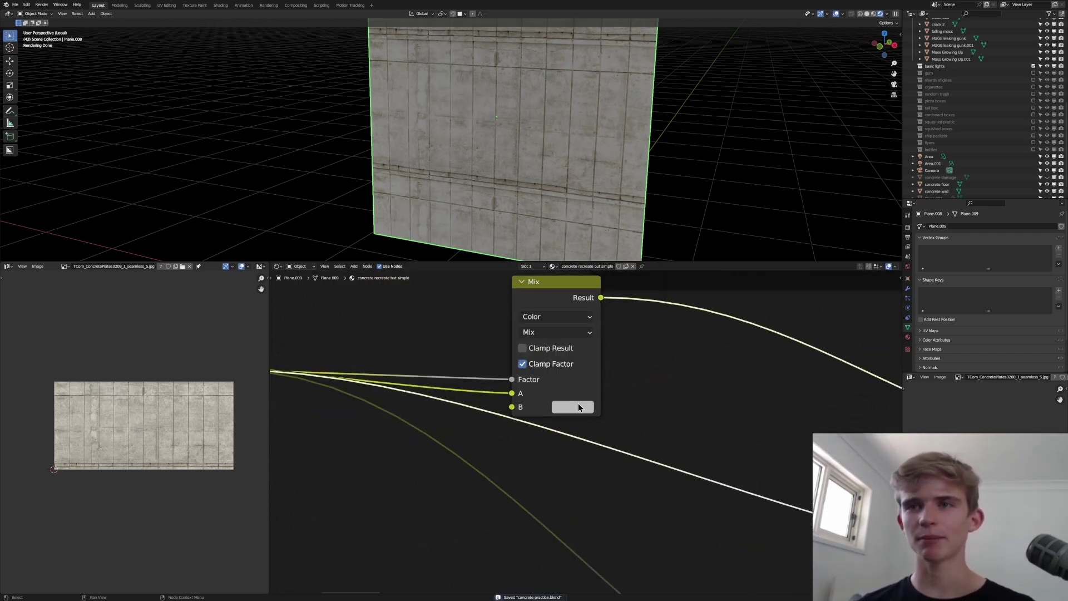
{"action": "left_click", "coordinate": [573, 407]}
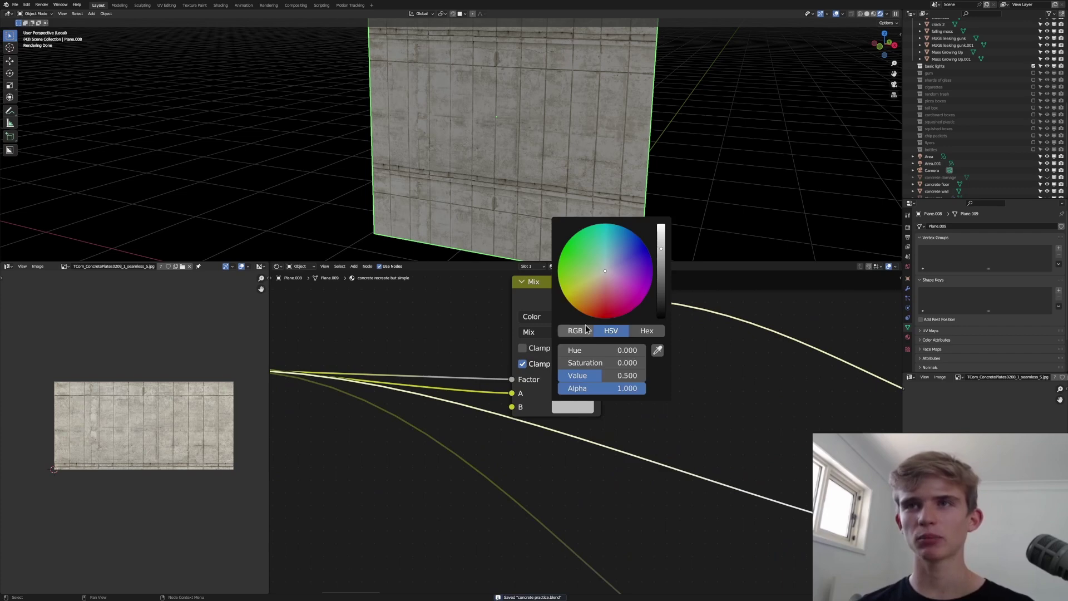
{"action": "left_click", "coordinate": [602, 295]}
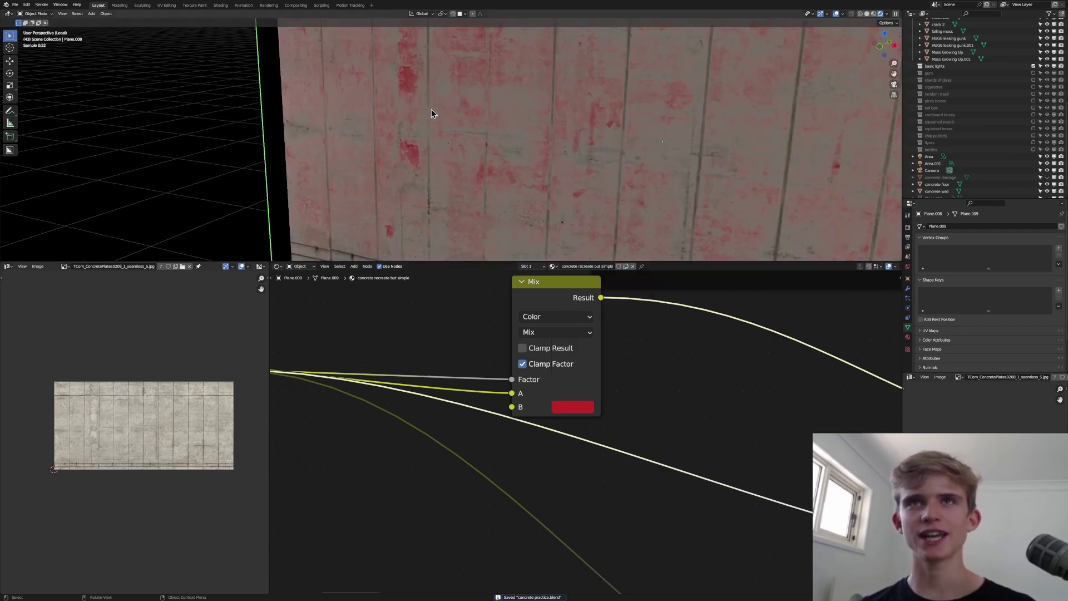
Compare the Overlay mask with the red-tinted Mix result by previewing each on the wall.
{"action": "middle_click_drag", "start_coordinate": [437, 384], "coordinate": [698, 433]}
{"action": "mouse_move", "coordinate": [437, 425]}
{"action": "left_mouse_down"}
{"action": "mouse_move", "coordinate": [422, 375]}
{"action": "mouse_move", "coordinate": [445, 413]}
{"action": "left_mouse_up"}
{"action": "left_click", "coordinate": [438, 398], "text": "ctrl+shift"}
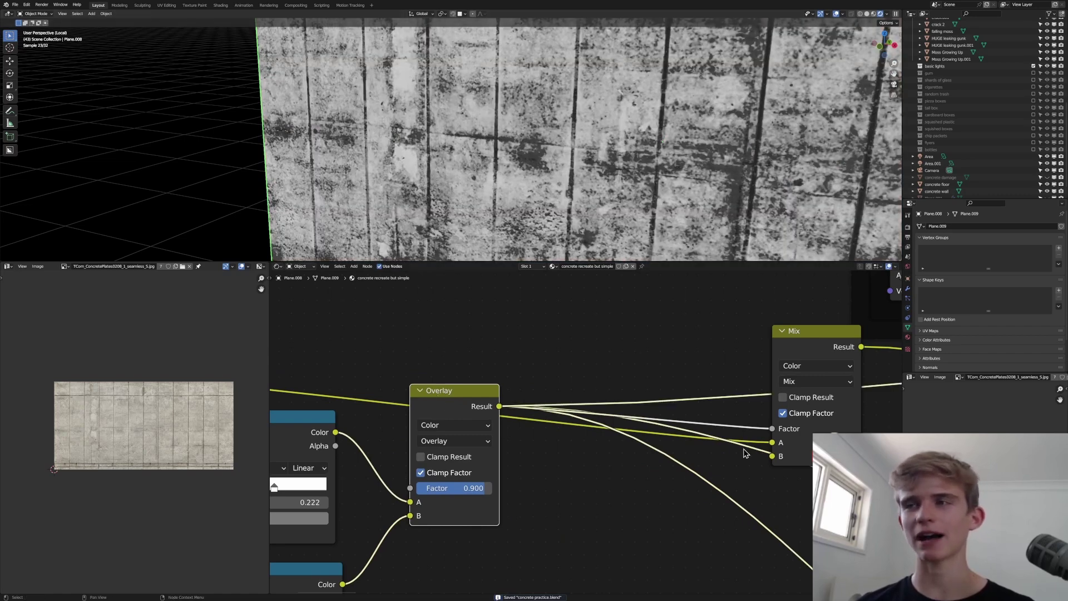
{"action": "middle_click_drag", "start_coordinate": [744, 453], "coordinate": [607, 445]}
{"action": "scroll", "coordinate": [608, 445], "scroll_direction": "down", "scroll_amount": 6}
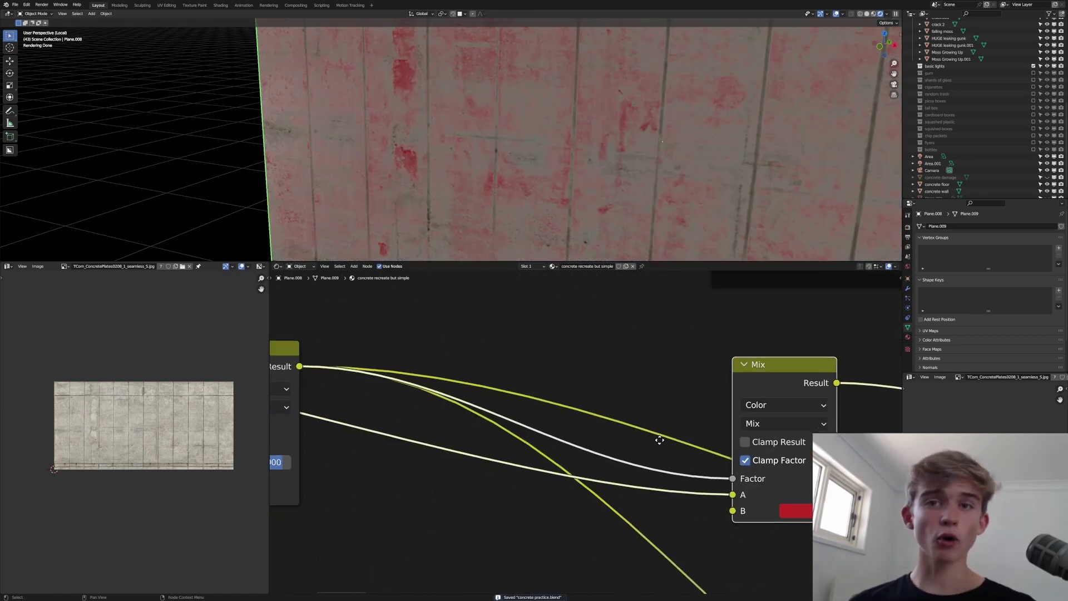
{"action": "middle_click_drag", "start_coordinate": [658, 439], "coordinate": [669, 432]}
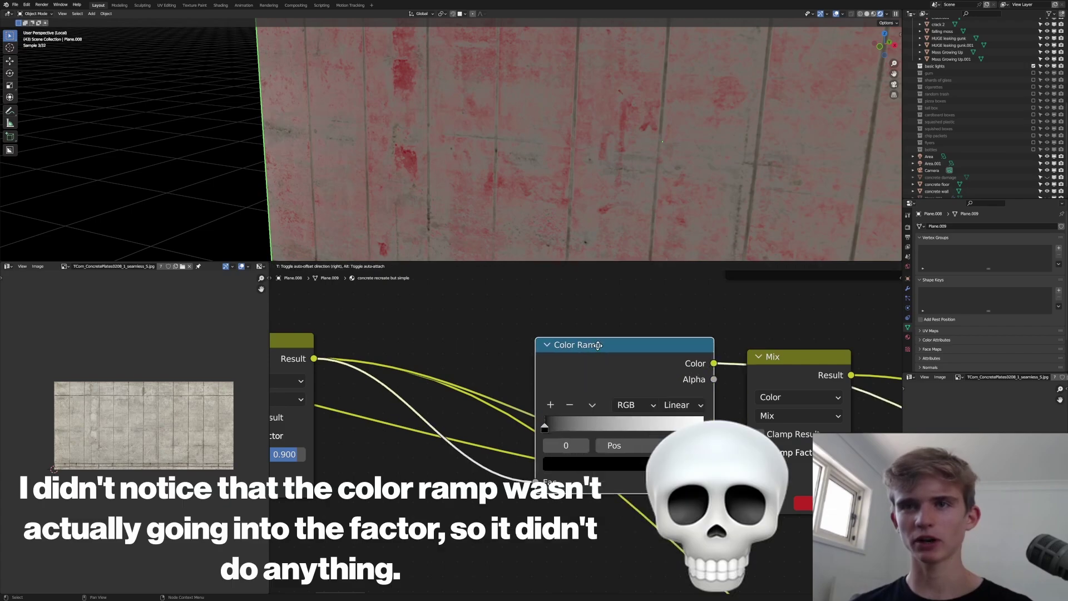
Place a Color Ramp after the Overlay node, save, and tighten its contrast with the white stop at 0.662.
{"action": "left_click", "coordinate": [552, 289]}
{"action": "key", "text": "ctrl+s"}
{"action": "left_click_drag", "start_coordinate": [498, 373], "coordinate": [560, 364]}
{"action": "left_click_drag", "start_coordinate": [672, 365], "coordinate": [552, 363]}
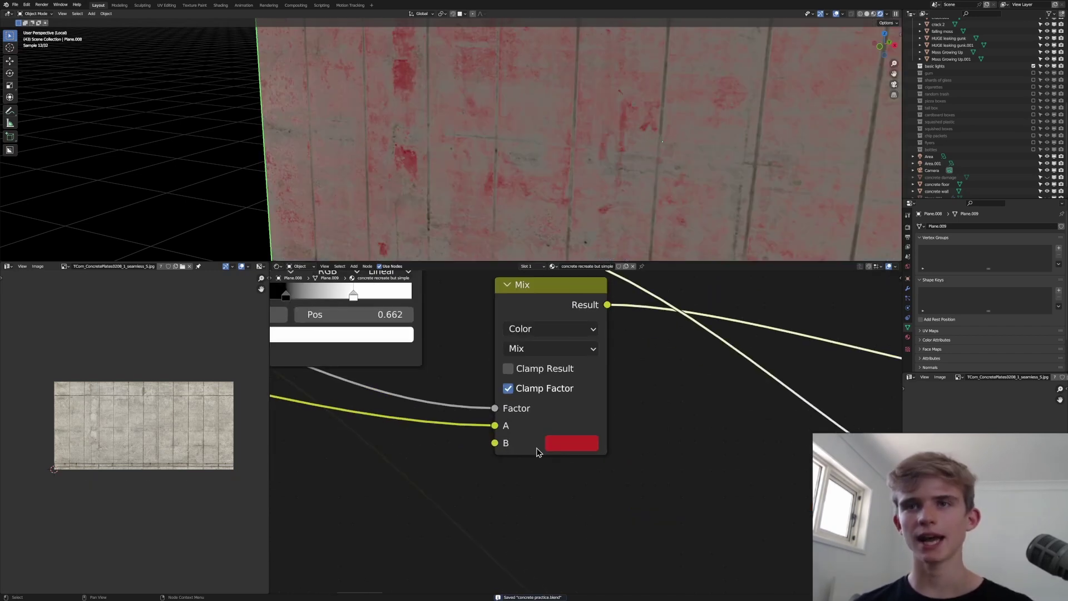
Sample the Mix node's B color from the wall's concrete with the eyedropper and brighten it to a pale cream.
{"action": "left_click", "coordinate": [568, 445]}
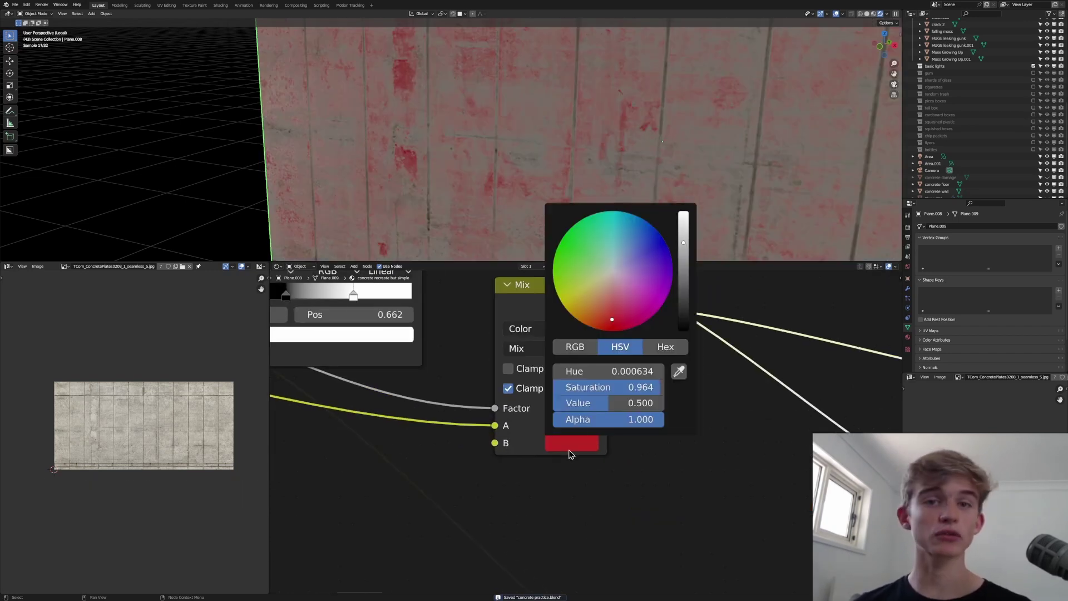
{"action": "left_click", "coordinate": [678, 371]}
{"action": "left_click", "coordinate": [736, 170]}
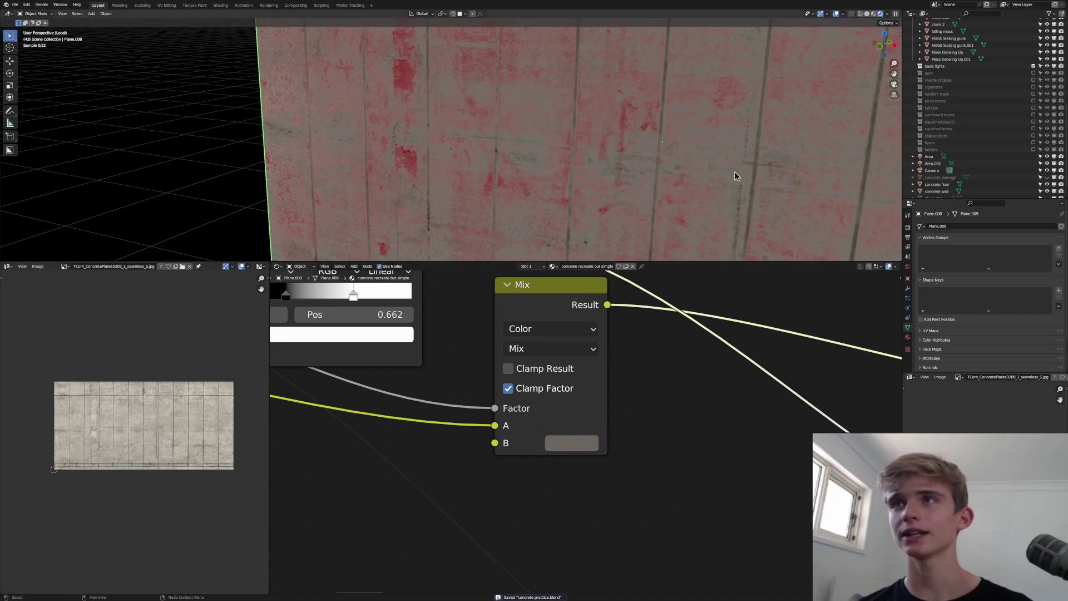
{"action": "left_click", "coordinate": [573, 452]}
{"action": "left_click", "coordinate": [572, 443]}
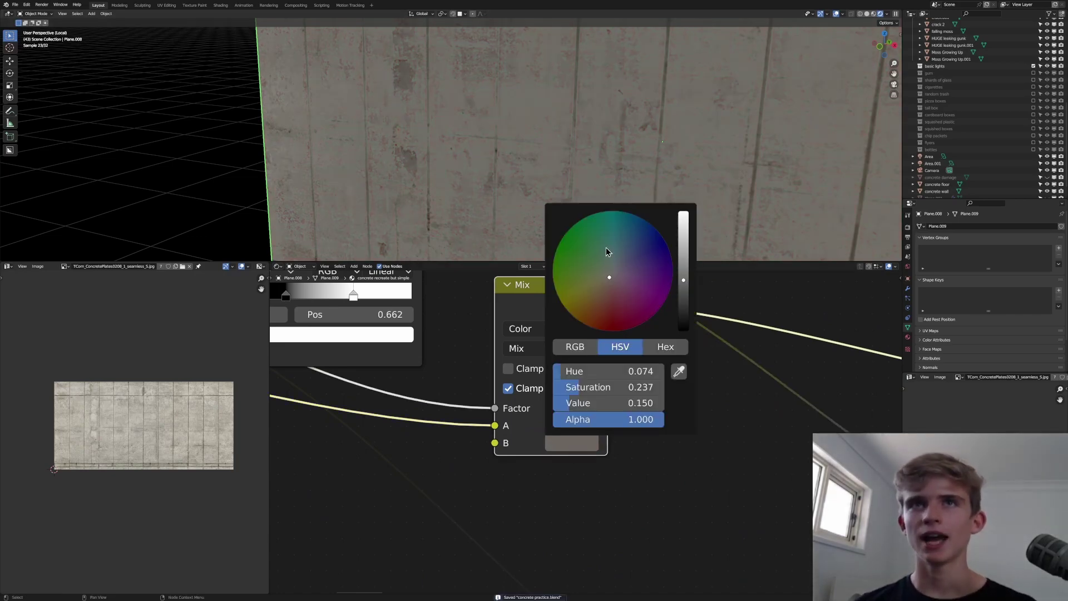
{"action": "left_click_drag", "start_coordinate": [688, 223], "coordinate": [683, 218]}
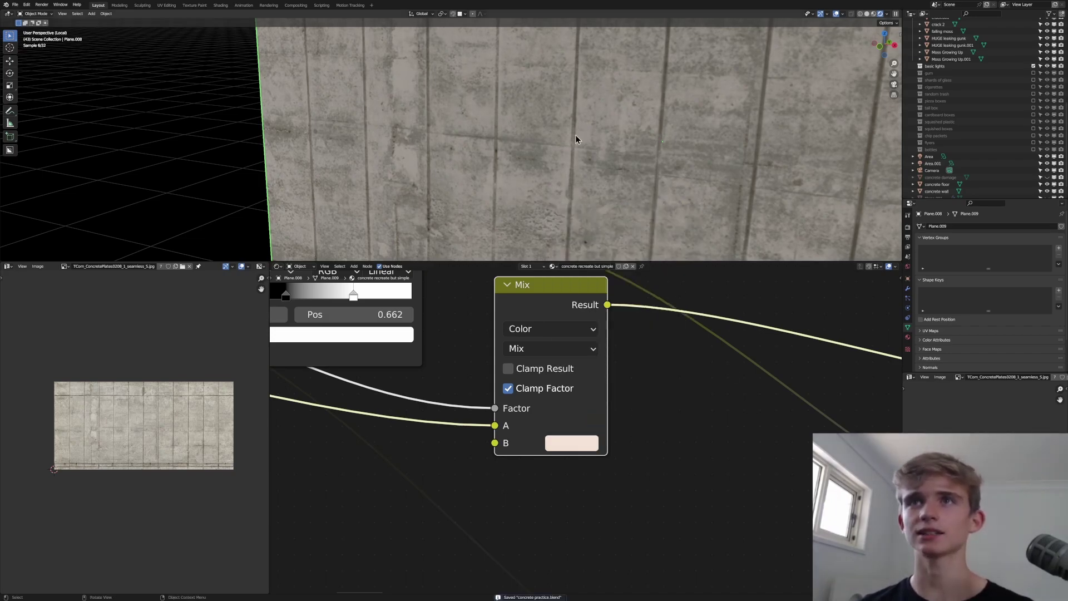
{"action": "key", "text": "KP_Decimal"}
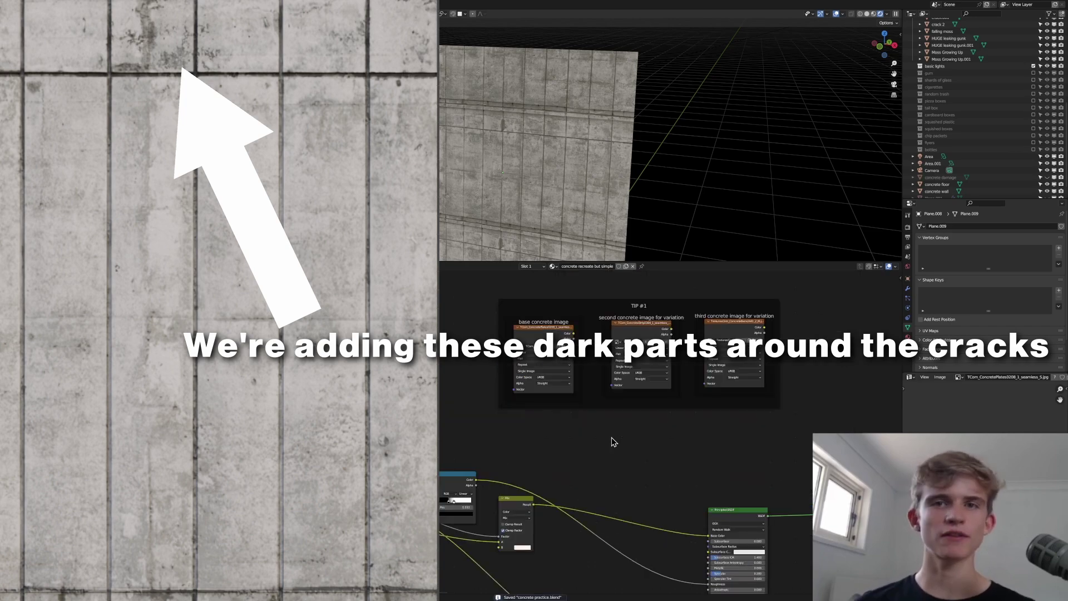
Duplicate the ConcreteBare texture, combine it with the ConcretePlates color in a new Mix node, and preview that node.
{"action": "middle_click_drag", "start_coordinate": [612, 437], "coordinate": [652, 421]}
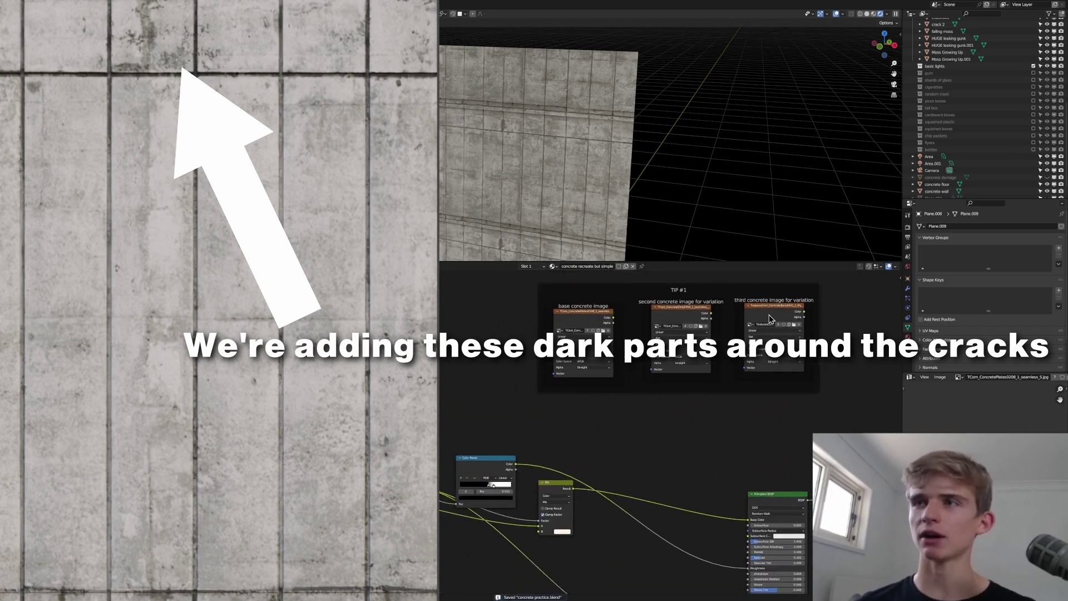
{"action": "left_click", "coordinate": [769, 315]}
{"action": "key", "text": "shift+d"}
{"action": "middle_click_drag", "start_coordinate": [512, 393], "coordinate": [775, 364]}
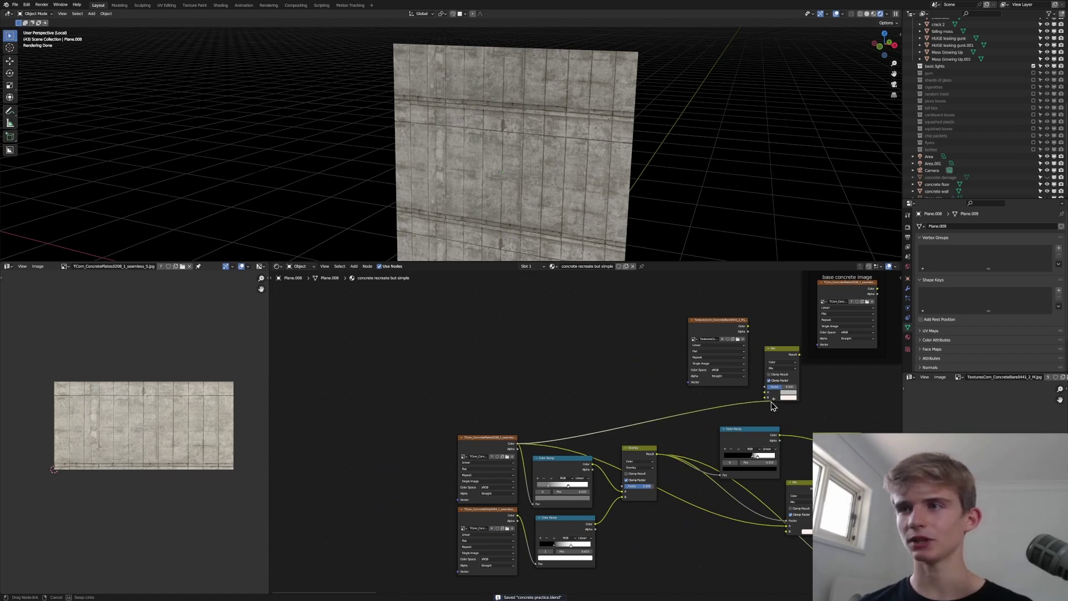
{"action": "scroll", "coordinate": [563, 307], "scroll_direction": "up", "scroll_amount": 2}
{"action": "left_click_drag", "start_coordinate": [547, 321], "coordinate": [571, 427]}
{"action": "left_click_drag", "start_coordinate": [513, 316], "coordinate": [471, 323]}
{"action": "left_click", "coordinate": [593, 359], "text": "ctrl+shift"}
Try Screen blending on the new Mix node, set its factor to 1.000, and switch its blend mode to Overlay.
{"action": "left_click", "coordinate": [596, 383]}
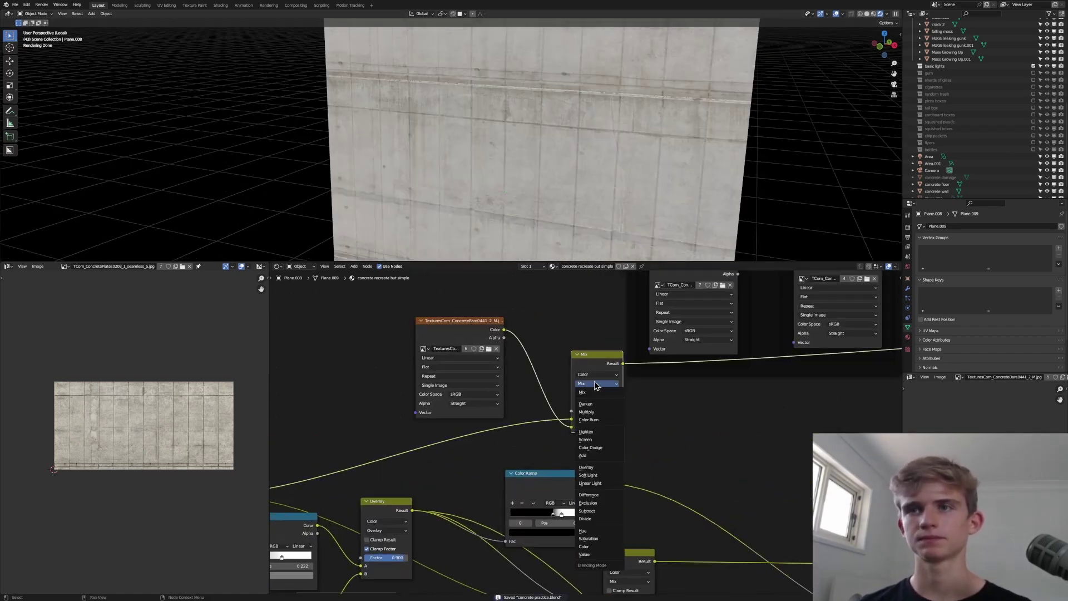
{"action": "left_click", "coordinate": [585, 439]}
{"action": "left_click_drag", "start_coordinate": [586, 412], "coordinate": [619, 412]}
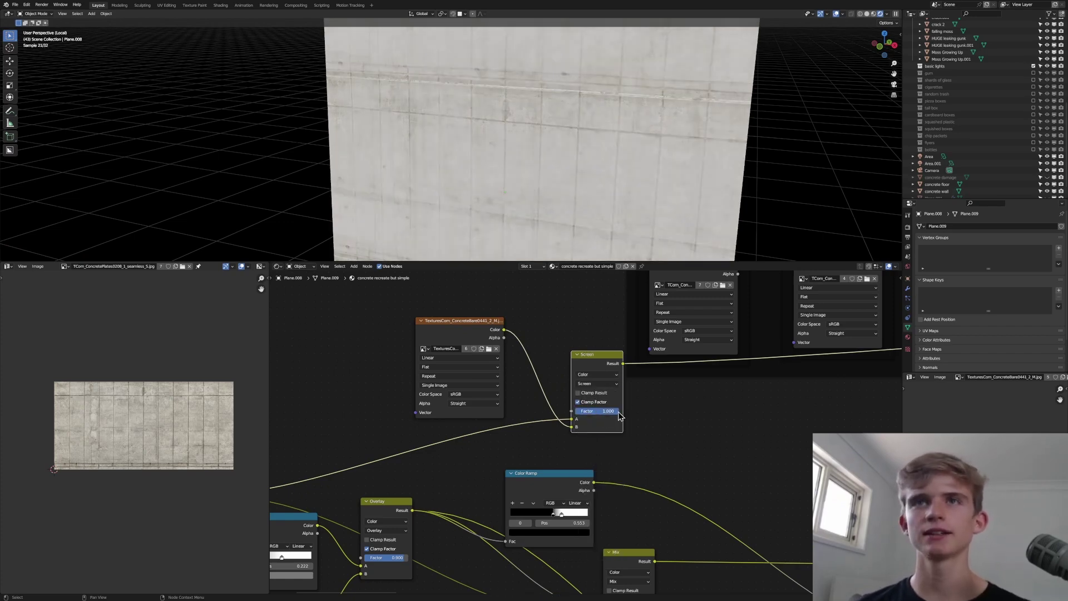
{"action": "left_click", "coordinate": [593, 384]}
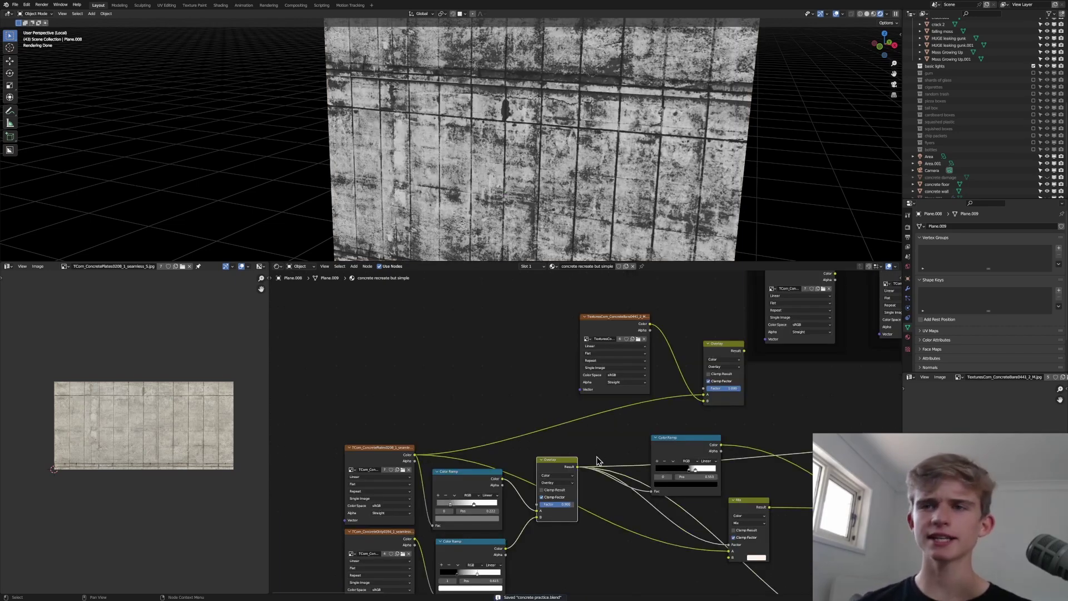
Feed the first Overlay node's result into the new Overlay node's A input, save, and preview the combined output.
{"action": "scroll", "coordinate": [597, 446], "scroll_direction": "up", "scroll_amount": 2}
{"action": "left_click_drag", "start_coordinate": [573, 469], "coordinate": [315, 492]}
{"action": "middle_click_drag", "start_coordinate": [767, 358], "coordinate": [547, 449]}
{"action": "key", "text": "ctrl+s"}
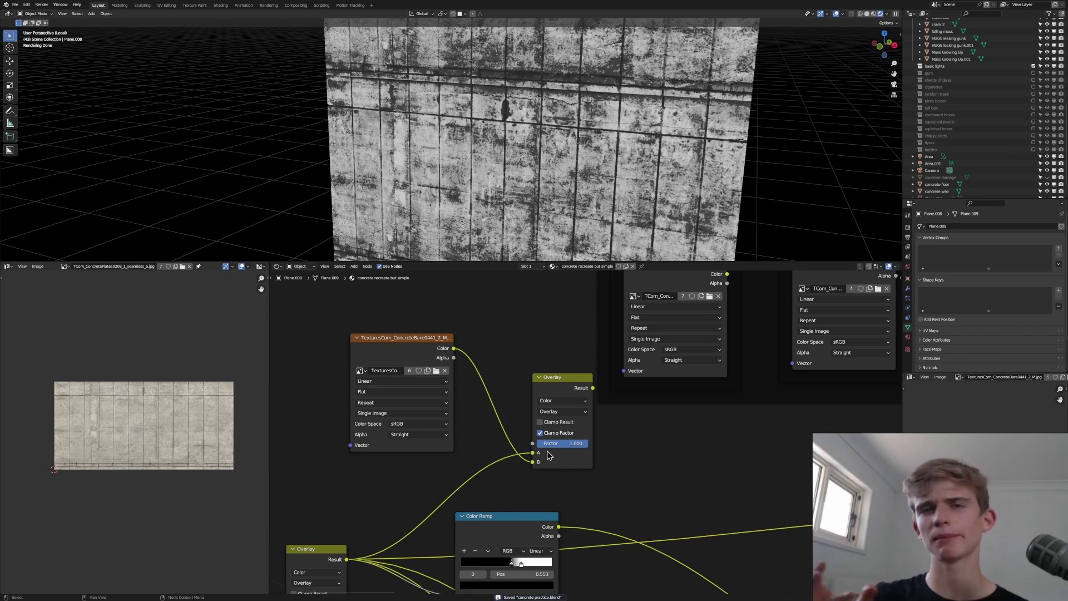
{"action": "left_click", "coordinate": [558, 385], "text": "ctrl+shift"}
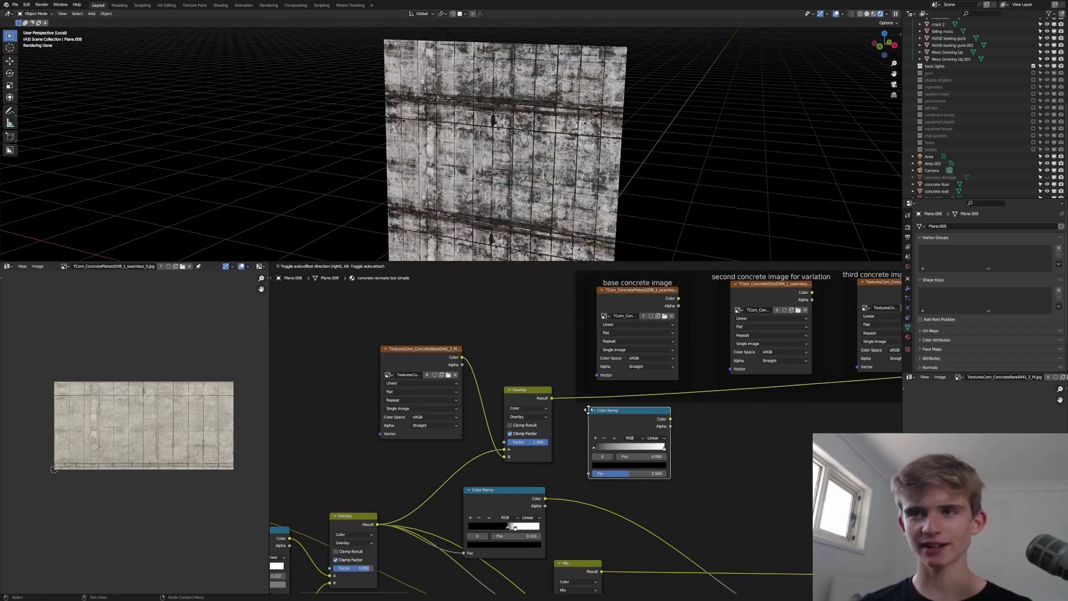
Place a Color Ramp after the new Overlay node, connect the Overlay result to its Fac, preview it, and save.
{"action": "left_click", "coordinate": [594, 416]}
{"action": "left_click_drag", "start_coordinate": [552, 398], "coordinate": [592, 478]}
{"action": "left_click", "coordinate": [609, 440], "text": "ctrl+shift"}
{"action": "key", "text": "ctrl+s"}
Move the new Color Ramp's white stop close to its black stop so only the cracks remain dark.
{"action": "scroll", "coordinate": [459, 122], "scroll_direction": "up", "scroll_amount": 3}
{"action": "middle_click_drag", "start_coordinate": [459, 123], "coordinate": [471, 102]}
{"action": "scroll", "coordinate": [472, 116], "scroll_direction": "down", "scroll_amount": 1}
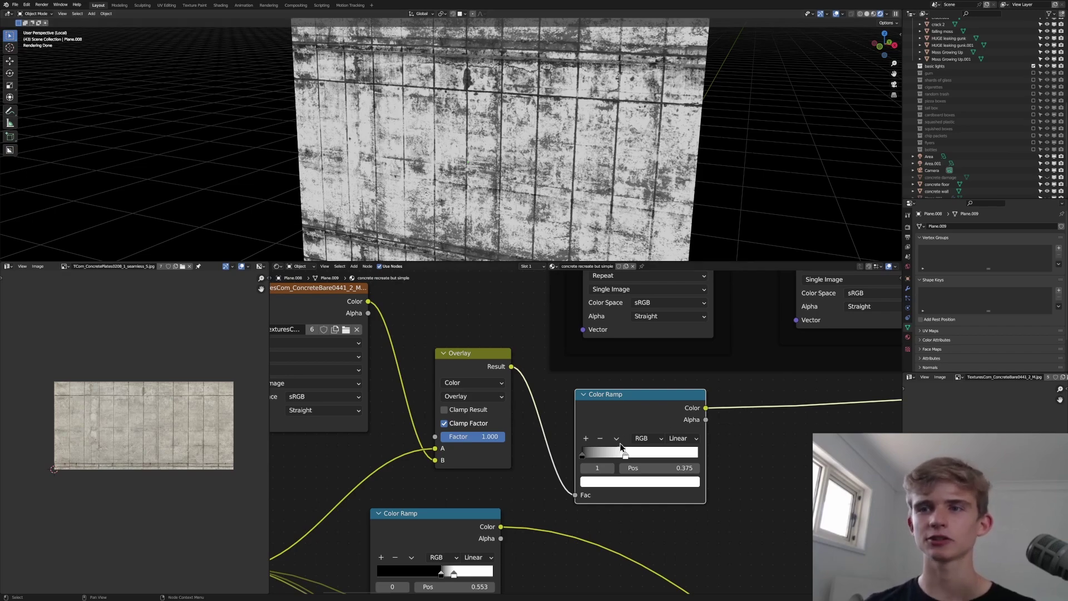
{"action": "left_click_drag", "start_coordinate": [625, 460], "coordinate": [584, 457]}
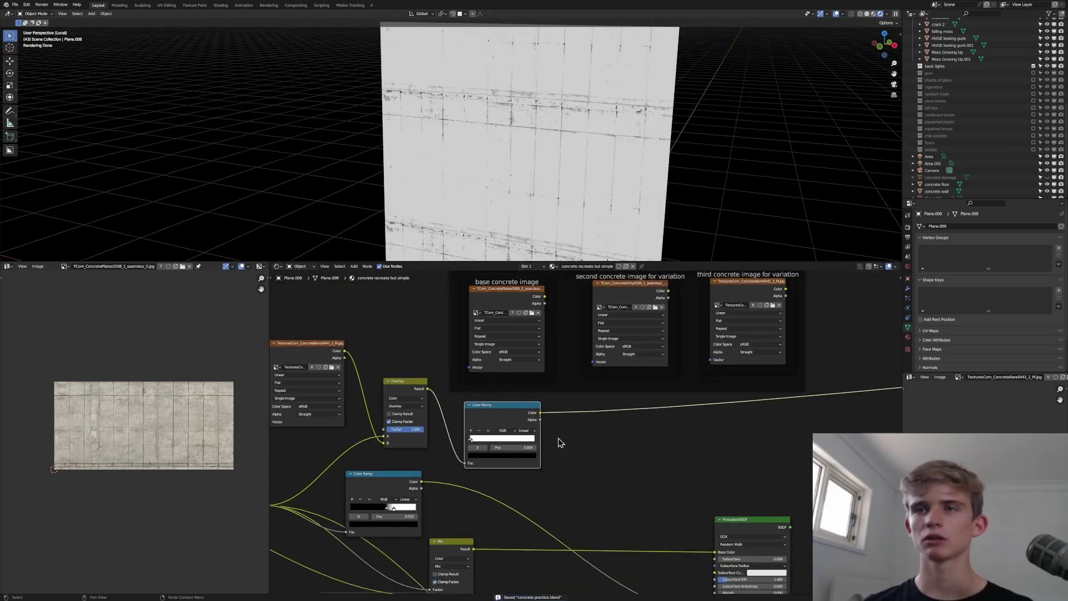
Insert a Mix Color node between the cream Mix node and Base Color, with the crack Color Ramp driving its Factor.
{"action": "middle_click_drag", "start_coordinate": [558, 438], "coordinate": [546, 432]}
{"action": "key", "text": "shift+a"}
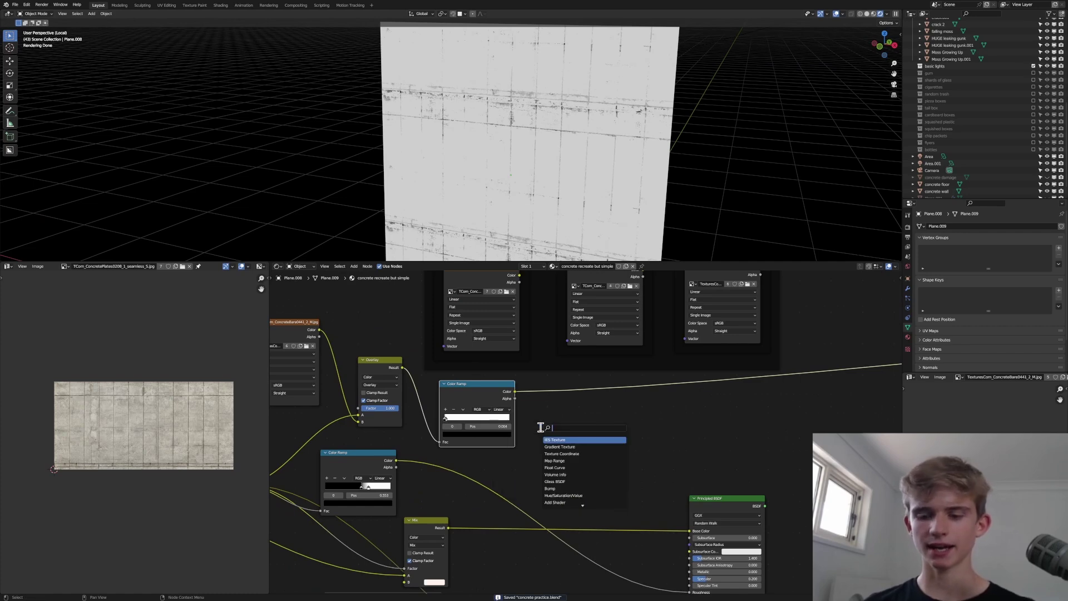
{"action": "type", "text": "mix c"}
{"action": "key", "text": "Down"}
{"action": "key", "text": "Return"}
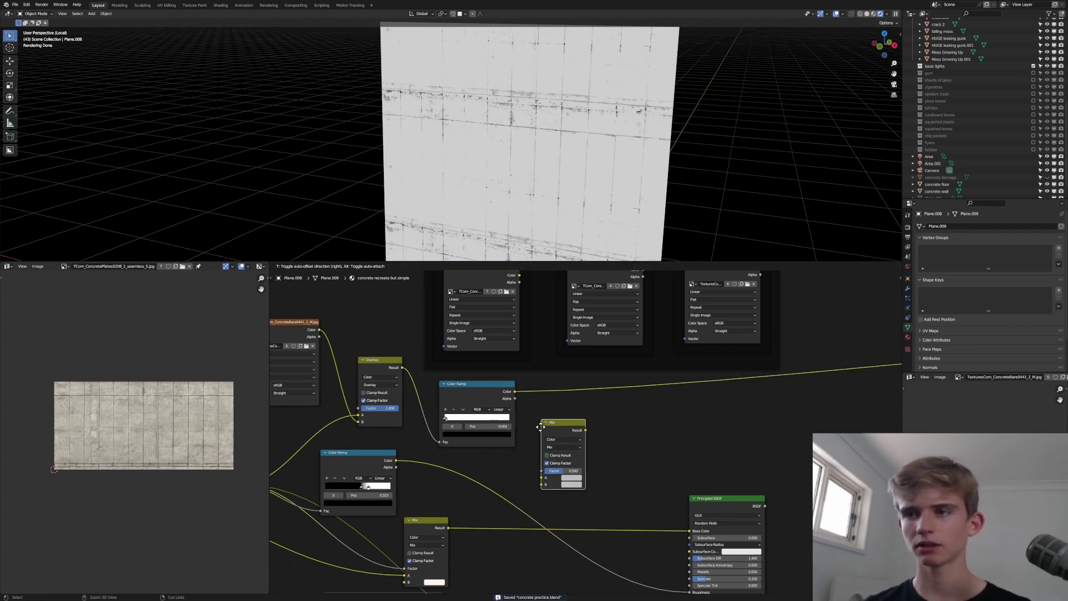
{"action": "left_click", "coordinate": [581, 462]}
{"action": "scroll", "coordinate": [499, 390], "scroll_direction": "up", "scroll_amount": 3}
{"action": "middle_click_drag", "start_coordinate": [500, 391], "coordinate": [542, 378]}
{"action": "left_click_drag", "start_coordinate": [566, 377], "coordinate": [685, 528]}
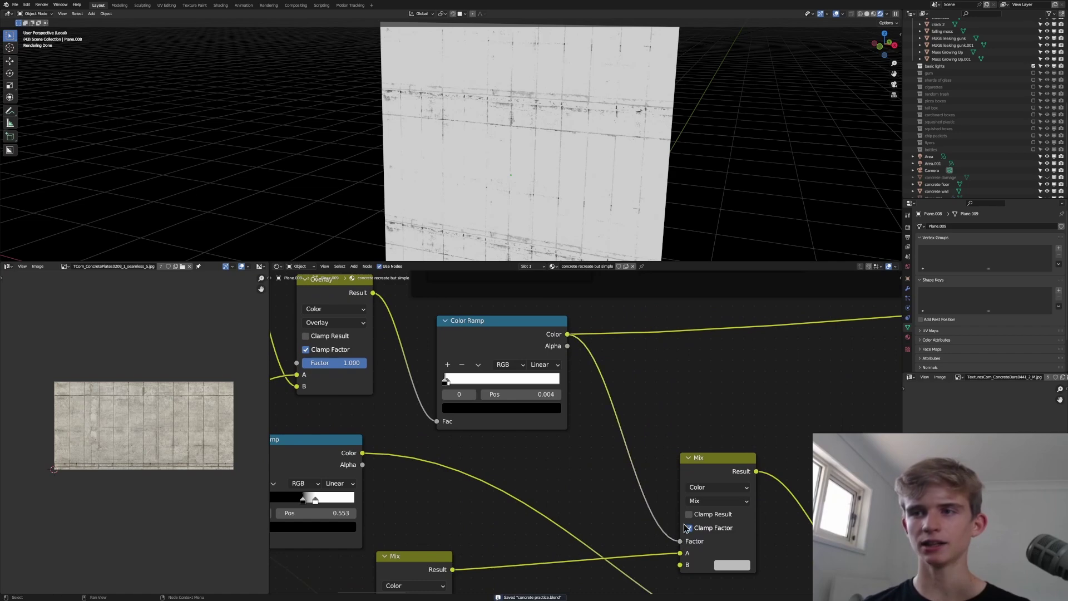
Set the new Mix node's blend mode to Multiply and its B color to near black.
{"action": "left_click", "coordinate": [715, 501]}
{"action": "left_click", "coordinate": [710, 459]}
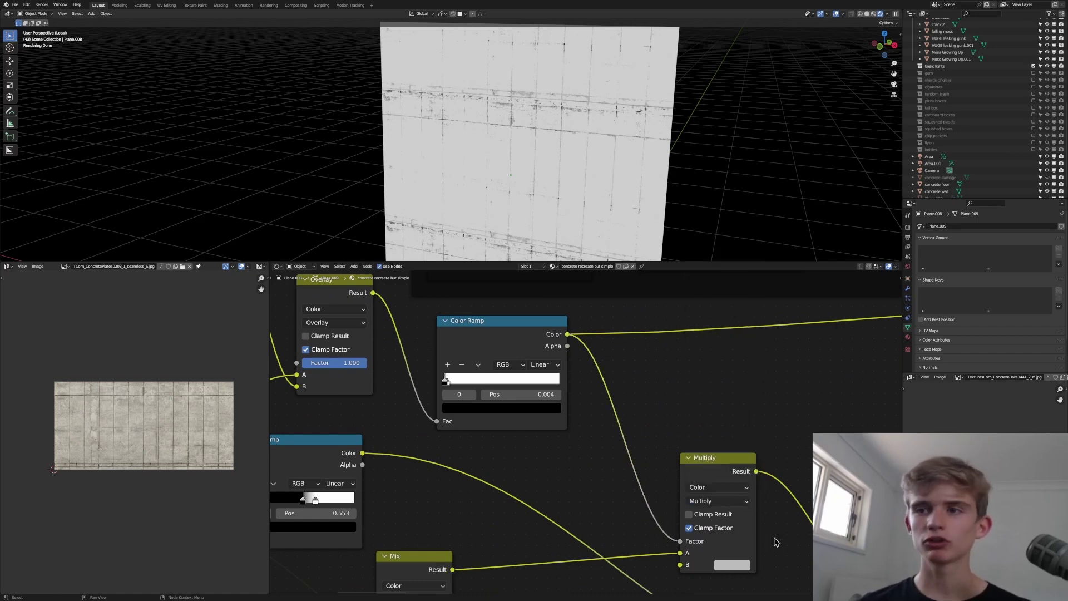
{"action": "left_click", "coordinate": [735, 568]}
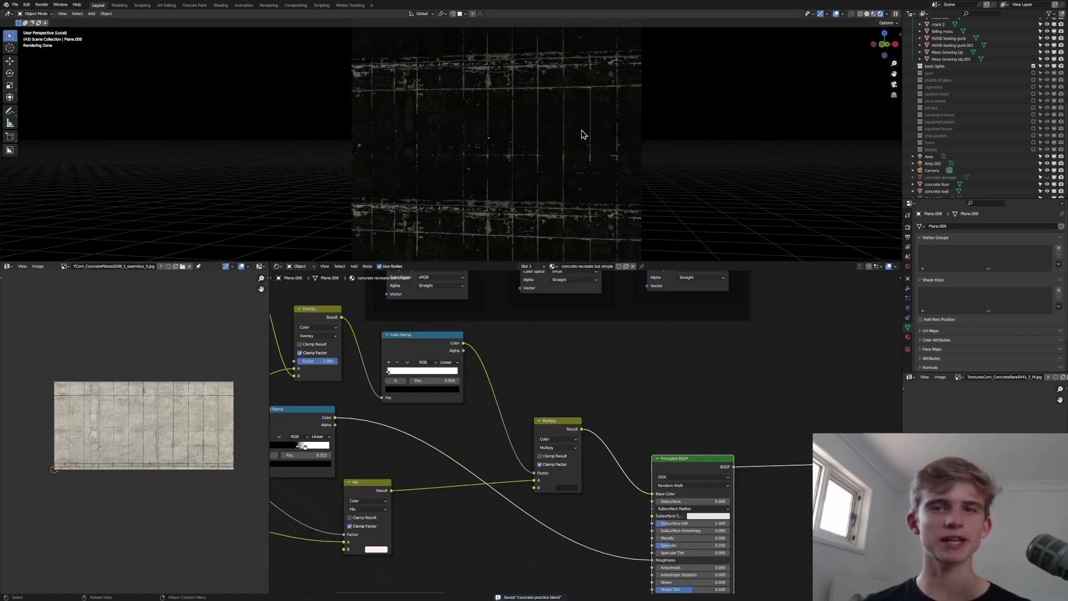
Preview the crack Color Ramp on the wall, and insert an Invert Color node between it and the Multiply node's Factor.
{"action": "middle_click_drag", "start_coordinate": [482, 373], "coordinate": [509, 381]}
{"action": "left_click", "coordinate": [445, 352], "text": "ctrl+shift"}
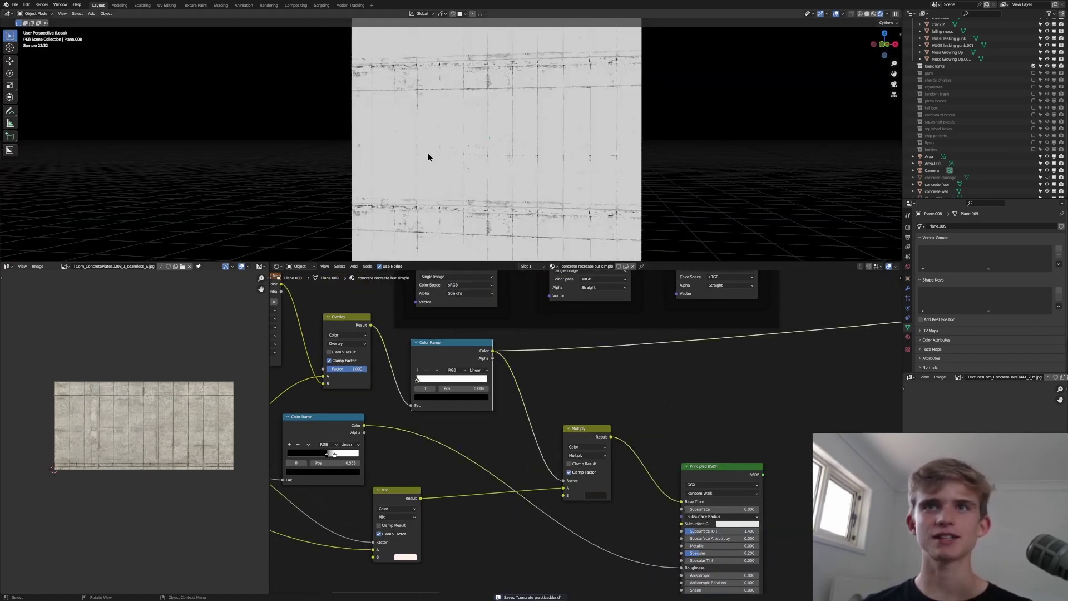
{"action": "scroll", "coordinate": [612, 506], "scroll_direction": "up", "scroll_amount": 2}
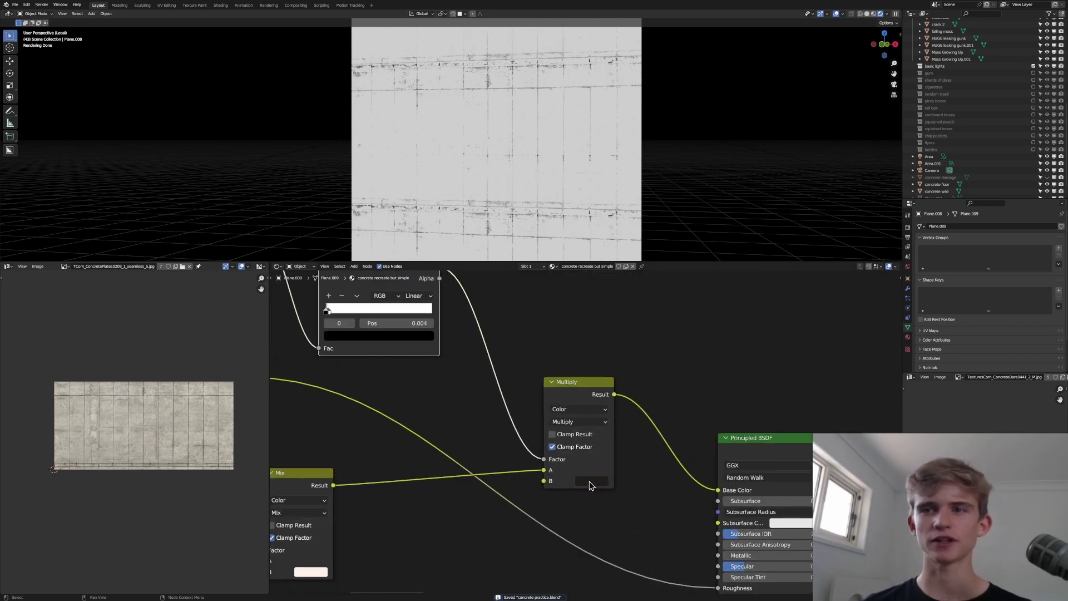
{"action": "middle_click_drag", "start_coordinate": [588, 482], "coordinate": [645, 556]}
{"action": "key", "text": "shift+a"}
{"action": "left_click", "coordinate": [554, 409]}
{"action": "type", "text": "invert"}
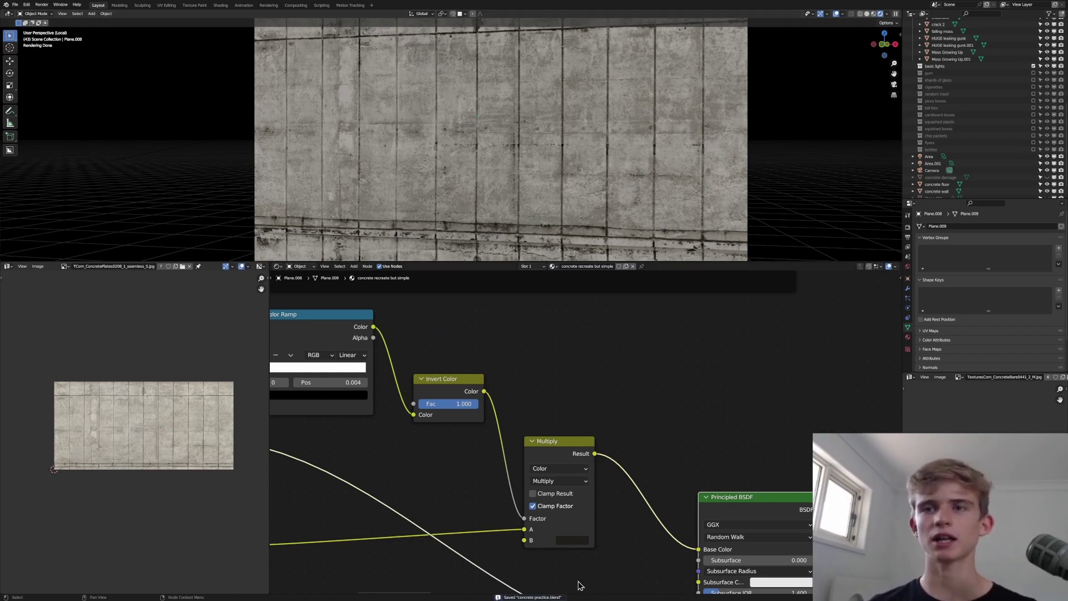
Compare the wall with the Multiply node muted and unmuted, and save the file.
{"action": "scroll", "coordinate": [579, 584], "scroll_direction": "down", "scroll_amount": 7}
{"action": "middle_click_drag", "start_coordinate": [566, 508], "coordinate": [582, 468]}
{"action": "left_click", "coordinate": [581, 468]}
{"action": "key", "text": "m"}
{"action": "key", "text": "m"}
{"action": "key", "text": "m"}
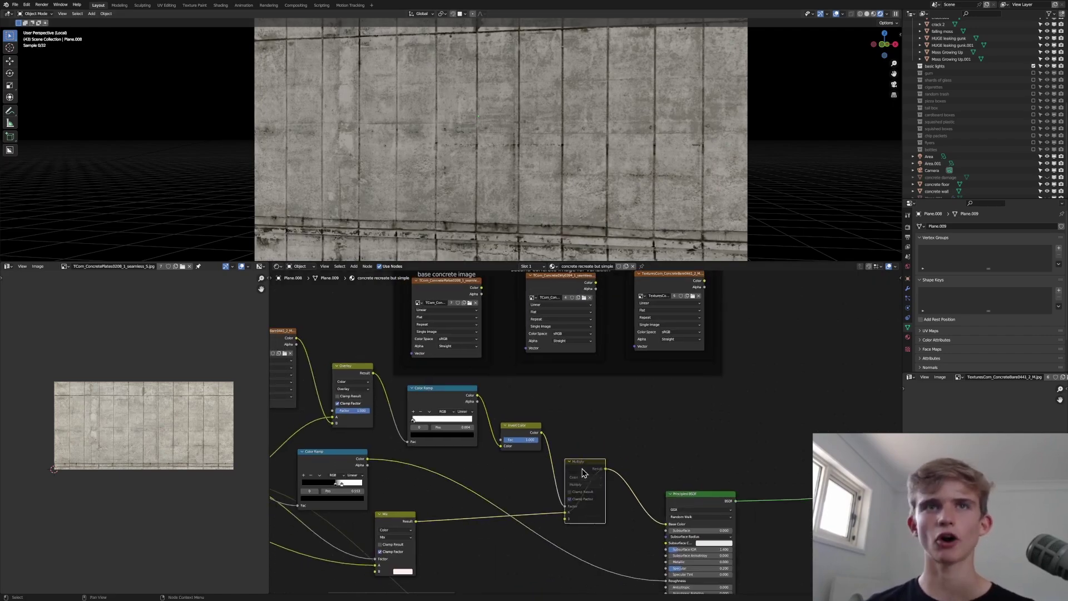
{"action": "key", "text": "m"}
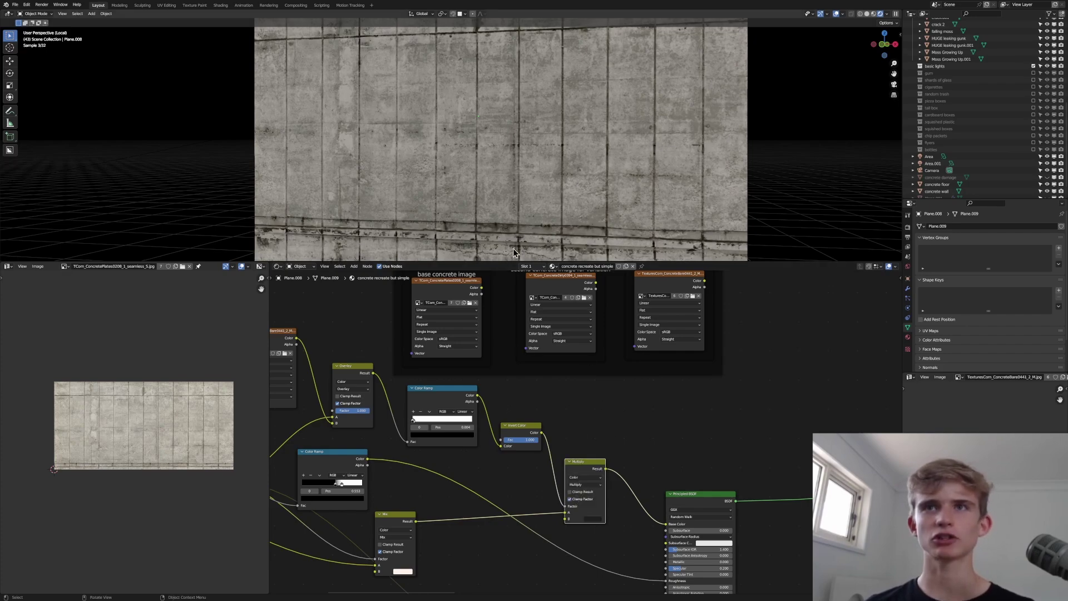
{"action": "scroll", "coordinate": [488, 182], "scroll_direction": "down", "scroll_amount": 2}
{"action": "key", "text": "ctrl+s"}
{"action": "scroll", "coordinate": [479, 138], "scroll_direction": "down", "scroll_amount": 5}
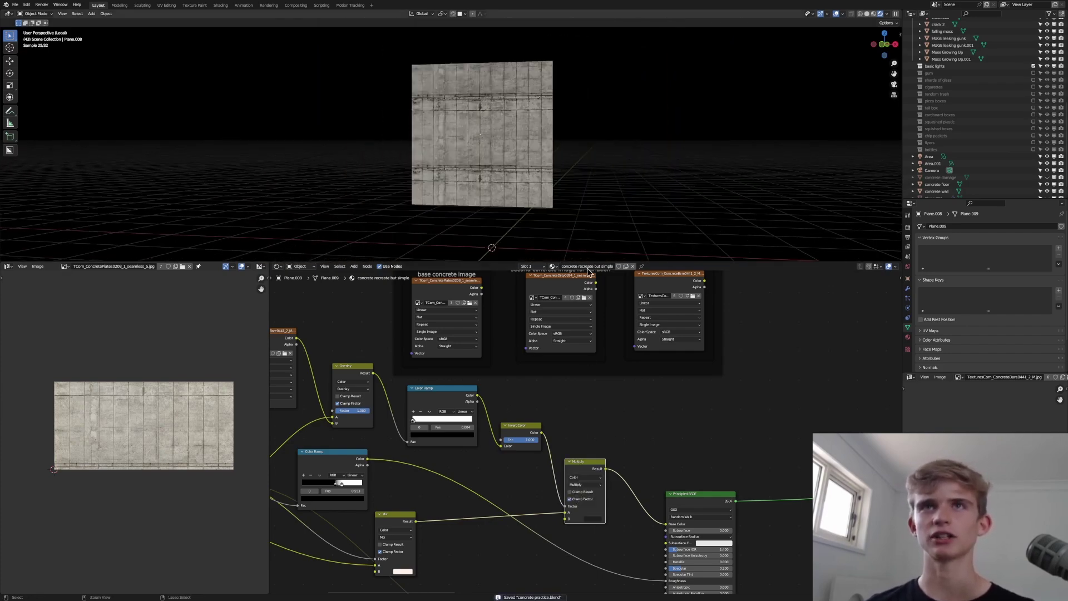
Insert a Color Ramp between the Overlay node's Result and the Principled BSDF's Roughness, and save the file.
{"action": "scroll", "coordinate": [632, 329], "scroll_direction": "down", "scroll_amount": 3}
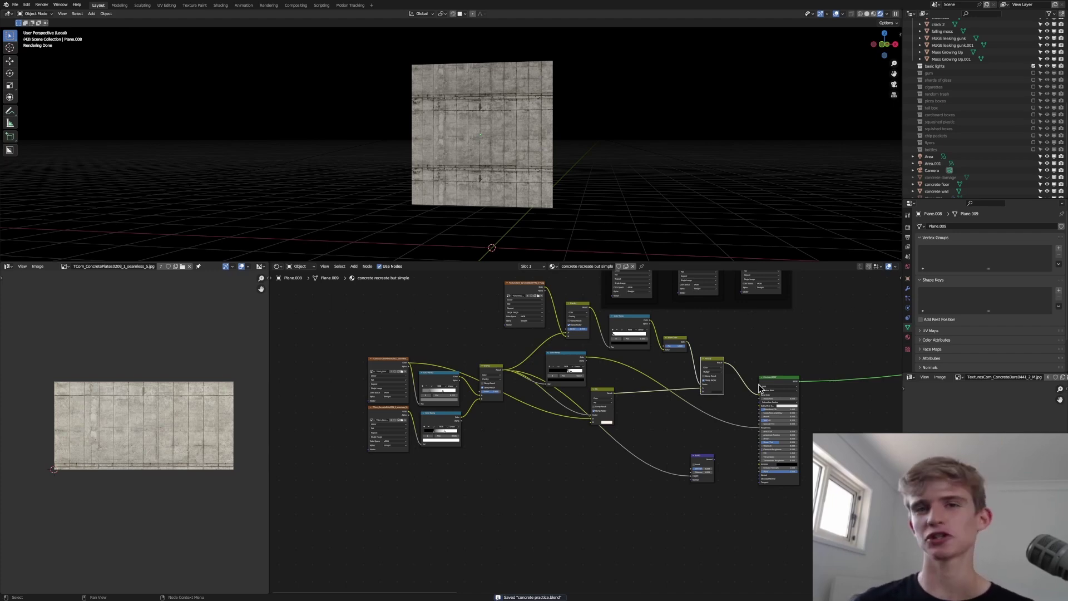
{"action": "scroll", "coordinate": [607, 384], "scroll_direction": "up", "scroll_amount": 3}
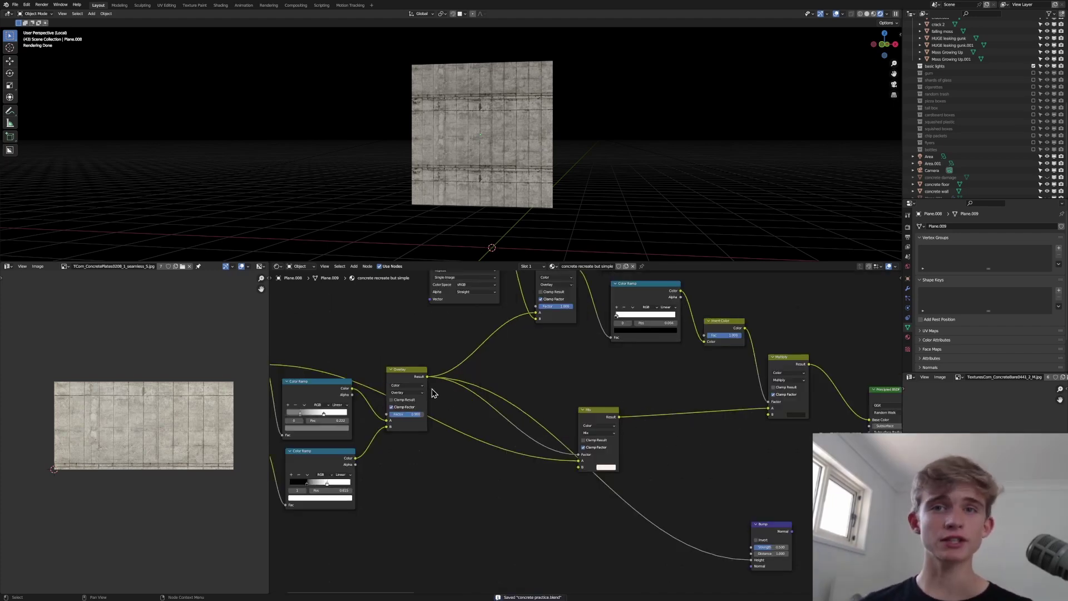
{"action": "left_click_drag", "start_coordinate": [427, 377], "coordinate": [696, 446]}
{"action": "key", "text": "shift+a"}
{"action": "key", "text": "s"}
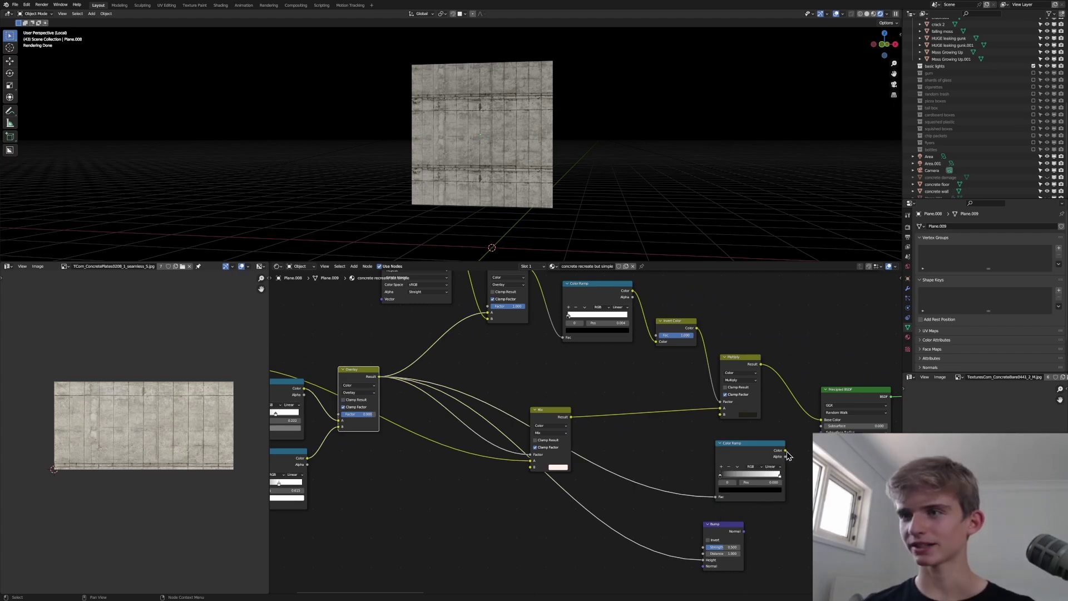
{"action": "left_click_drag", "start_coordinate": [785, 450], "coordinate": [821, 479]}
{"action": "middle_click_drag", "start_coordinate": [379, 181], "coordinate": [489, 150]}
{"action": "key", "text": "ctrl+s"}
Preview the roughness Color Ramp directly on the wall and examine its light and dark areas up close.
{"action": "scroll", "coordinate": [799, 463], "scroll_direction": "up", "scroll_amount": 6}
{"action": "middle_click_drag", "start_coordinate": [798, 463], "coordinate": [689, 449]}
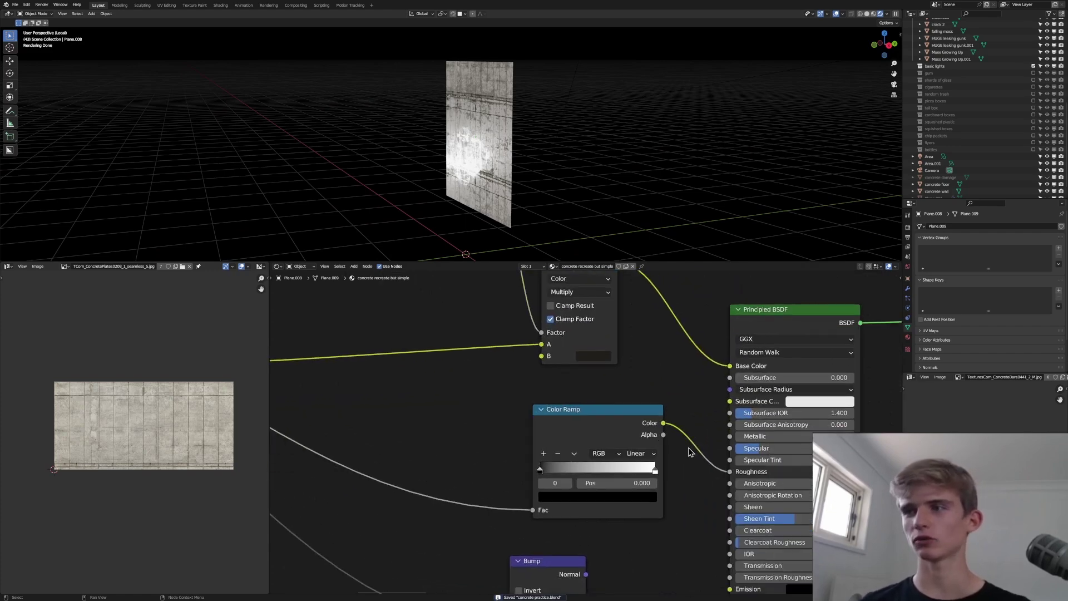
{"action": "left_click", "coordinate": [592, 419], "text": "ctrl+shift"}
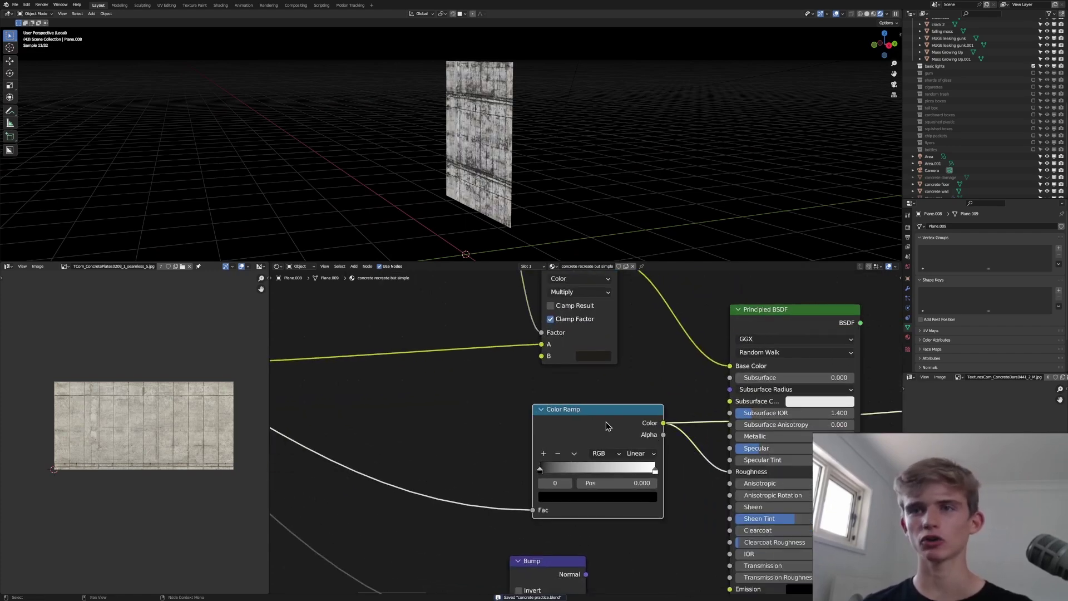
{"action": "middle_click_drag", "start_coordinate": [605, 421], "coordinate": [616, 396]}
{"action": "scroll", "coordinate": [615, 396], "scroll_direction": "up", "scroll_amount": 2}
{"action": "middle_click_drag", "start_coordinate": [476, 222], "coordinate": [529, 228]}
{"action": "scroll", "coordinate": [528, 228], "scroll_direction": "up", "scroll_amount": 4}
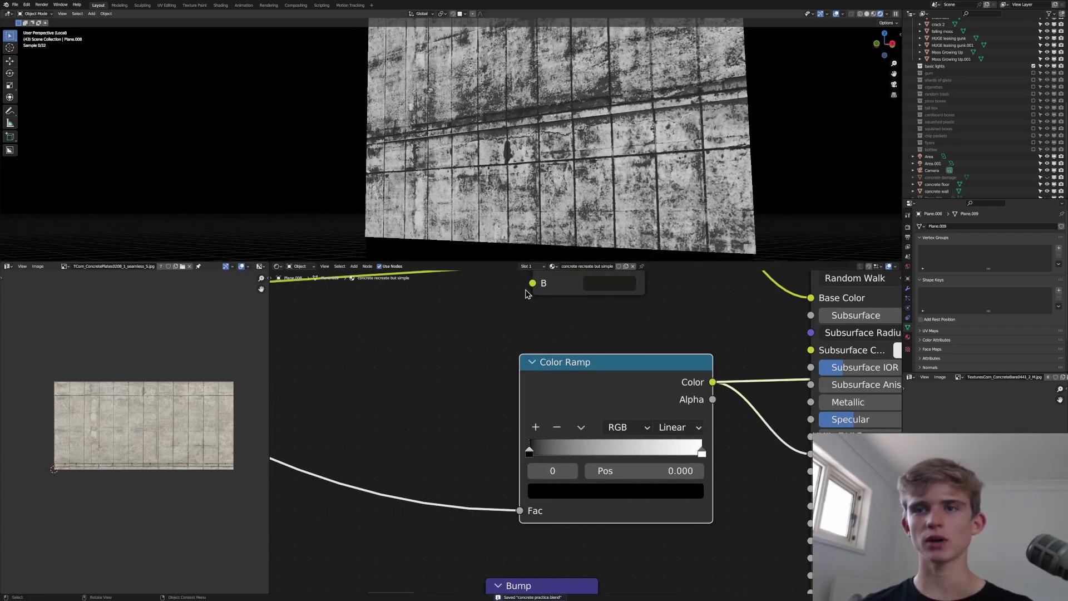
Set the black stop of the roughness Color Ramp to a grey with a value of 0.45.
{"action": "left_click", "coordinate": [611, 494]}
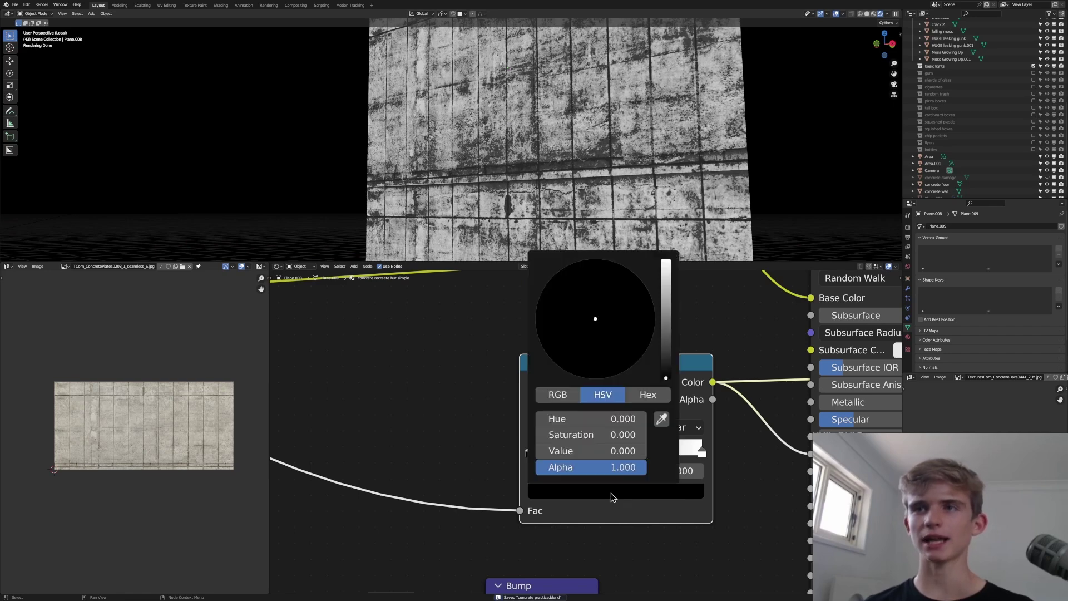
{"action": "left_click", "coordinate": [663, 293]}
{"action": "left_click", "coordinate": [627, 447]}
{"action": "key", "text": "BackSpace"}
{"action": "type", "text": ".45"}
{"action": "key", "text": "Return"}
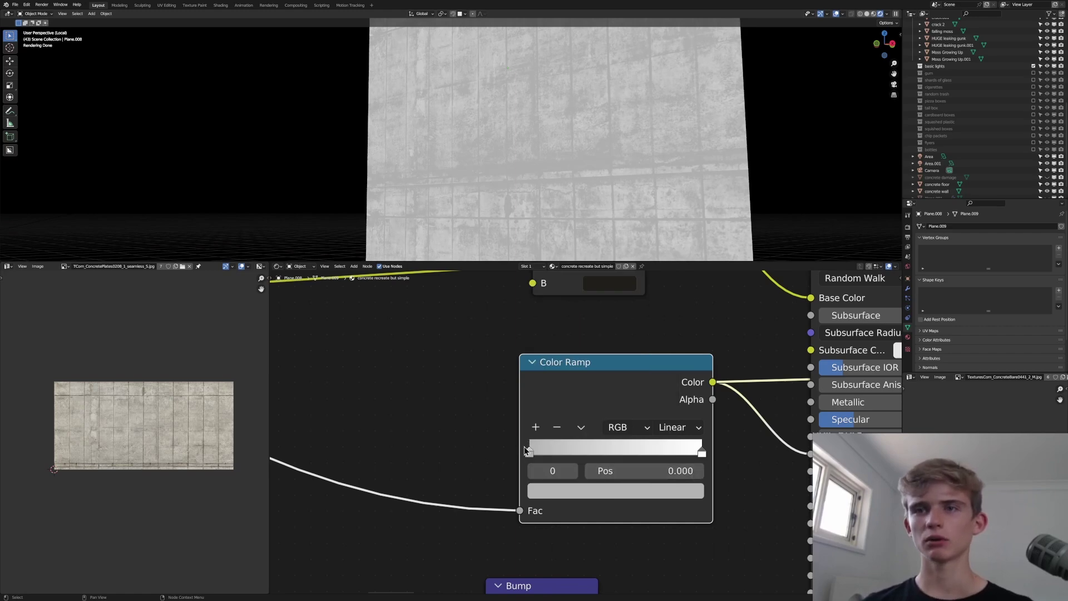
Move the roughness ramp's white stop to position 0.804, slightly lighten its grey stop, and save the file.
{"action": "left_click", "coordinate": [531, 451]}
{"action": "left_click_drag", "start_coordinate": [709, 445], "coordinate": [649, 457]}
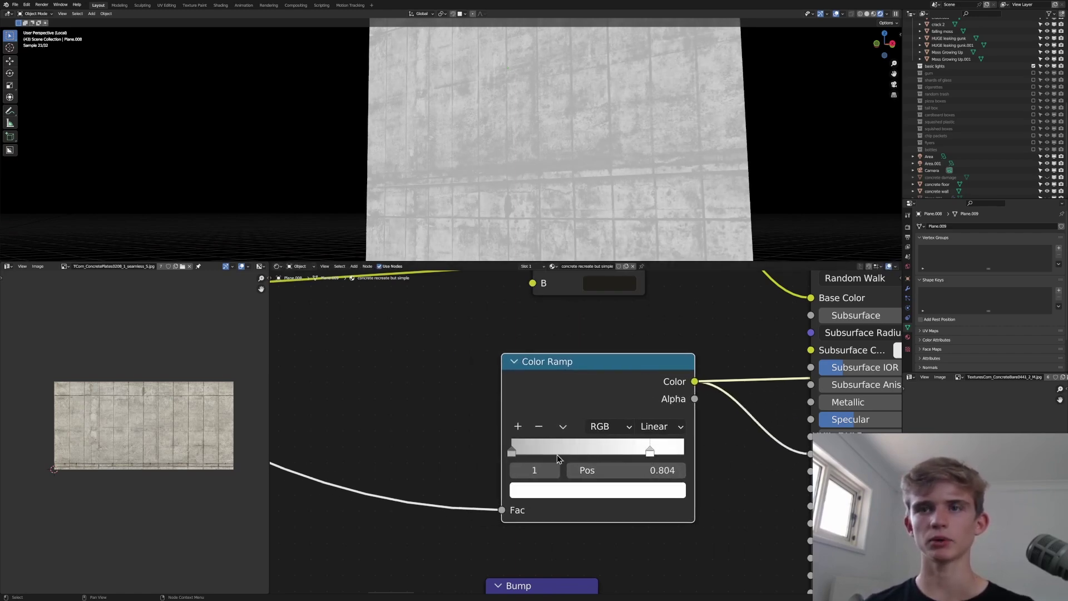
{"action": "left_click", "coordinate": [513, 452]}
{"action": "left_click", "coordinate": [578, 497]}
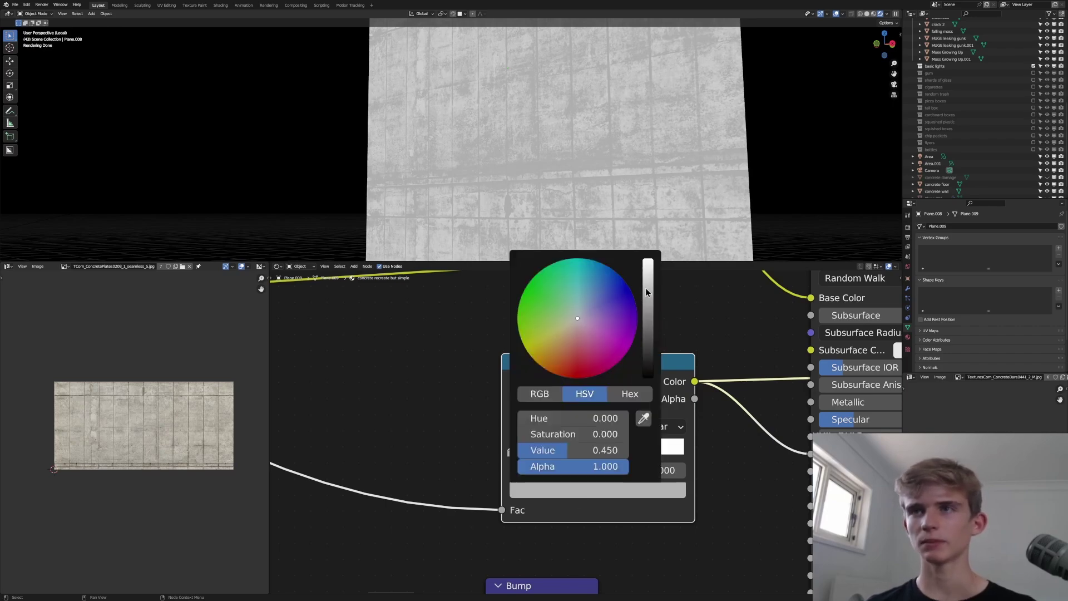
{"action": "left_click_drag", "start_coordinate": [646, 290], "coordinate": [647, 282]}
{"action": "scroll", "coordinate": [553, 375], "scroll_direction": "down", "scroll_amount": 3}
{"action": "key", "text": "ctrl+s"}
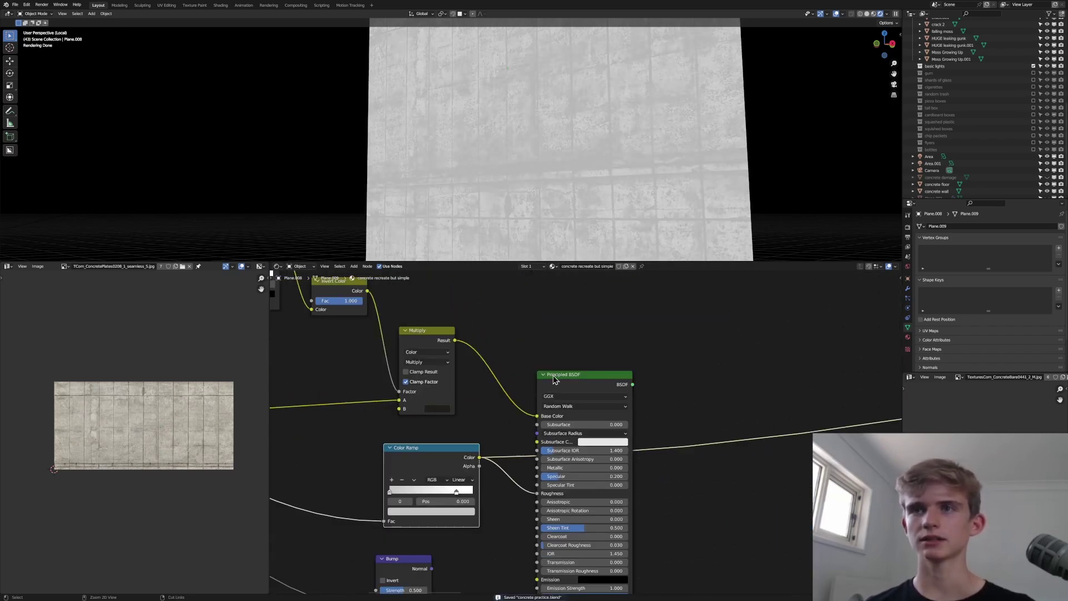
Compare the wall's reflections with the Principled BSDF's Specular set to 1 and to 0.
{"action": "middle_click_drag", "start_coordinate": [558, 132], "coordinate": [530, 143]}
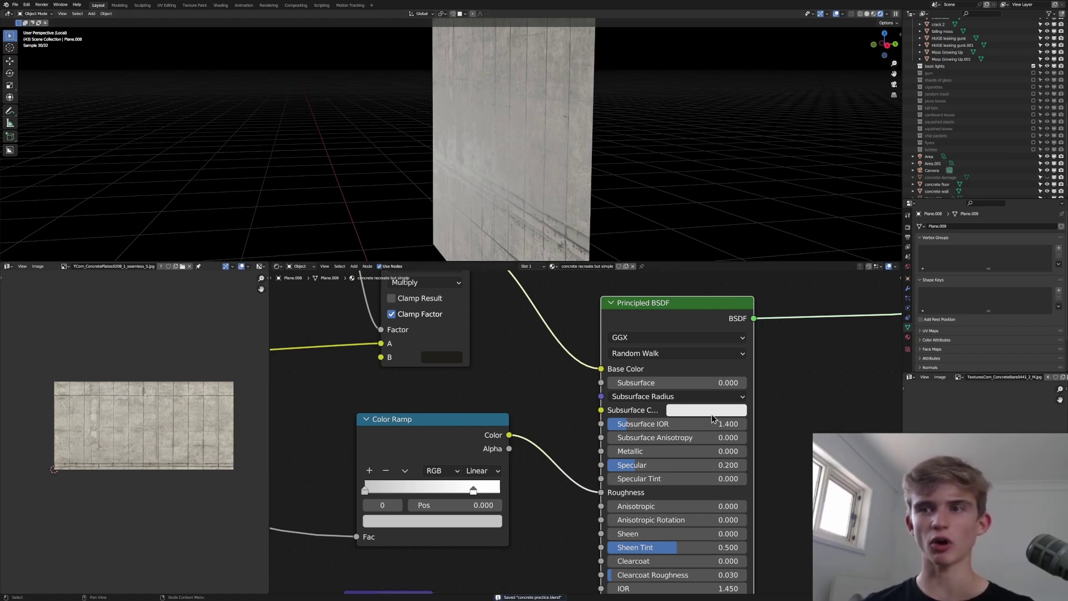
{"action": "key", "text": "BackSpace"}
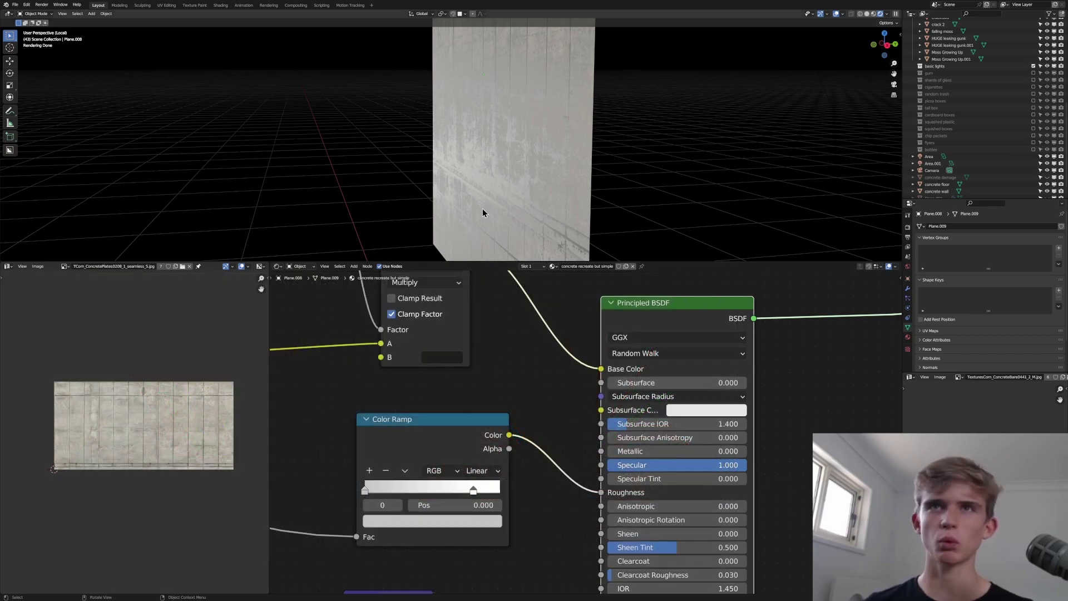
{"action": "middle_click_drag", "start_coordinate": [483, 208], "coordinate": [475, 150]}
{"action": "left_click", "coordinate": [676, 465]}
{"action": "type", "text": "000"}
{"action": "key", "text": "Return"}
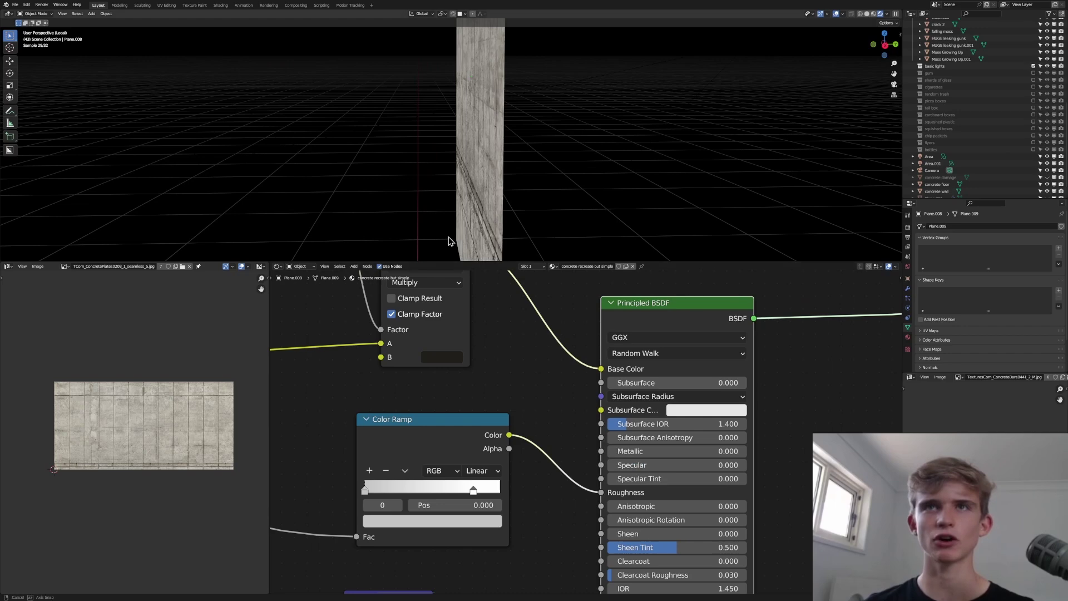
{"action": "middle_click_drag", "start_coordinate": [449, 240], "coordinate": [446, 169]}
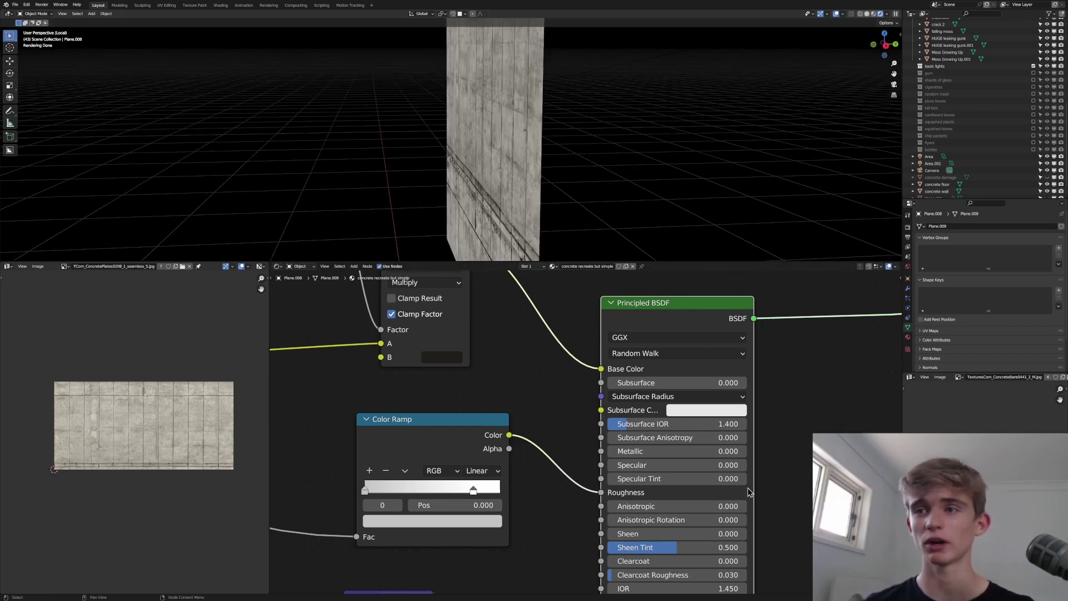
Set the Principled BSDF's Specular to 0.2 and save the file.
{"action": "left_click", "coordinate": [721, 461]}
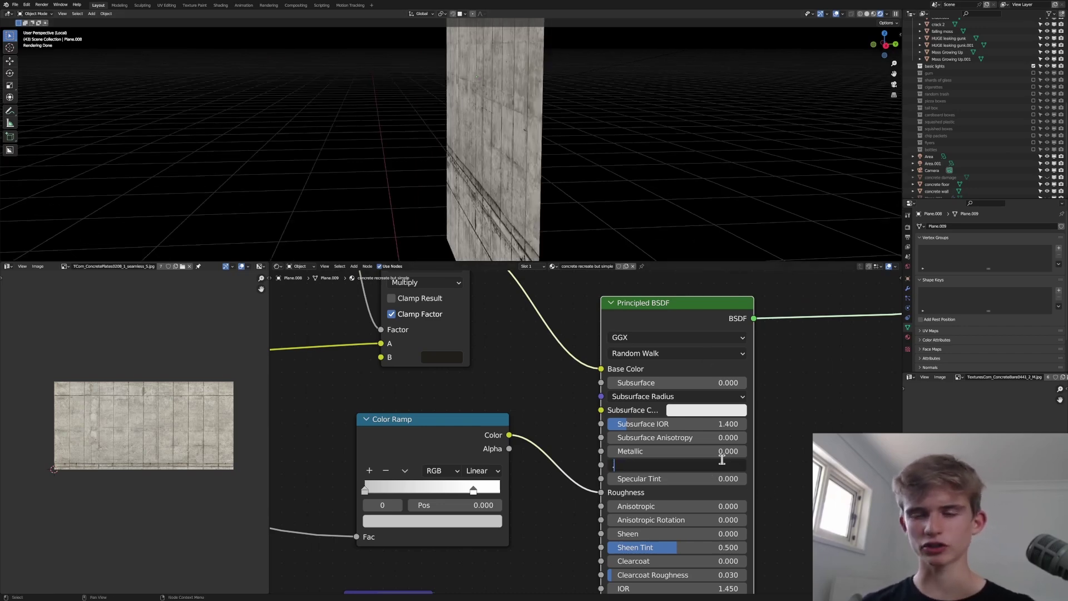
{"action": "type", "text": ".2"}
{"action": "key", "text": "Return"}
{"action": "key", "text": "ctrl+s"}
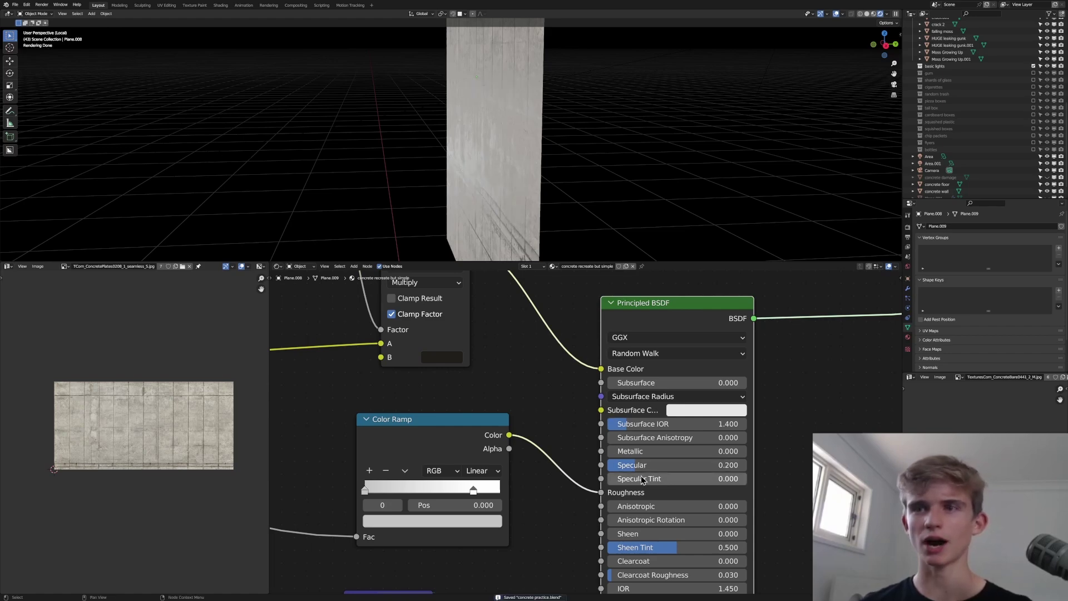
Connect the roughness Color Ramp's Color output to the Principled BSDF's Specular input as well, and save the file.
{"action": "middle_click_drag", "start_coordinate": [477, 443], "coordinate": [528, 444]}
{"action": "left_click_drag", "start_coordinate": [520, 444], "coordinate": [660, 468]}
{"action": "left_click_drag", "start_coordinate": [410, 496], "coordinate": [556, 429]}
{"action": "key", "text": "ctrl+s"}
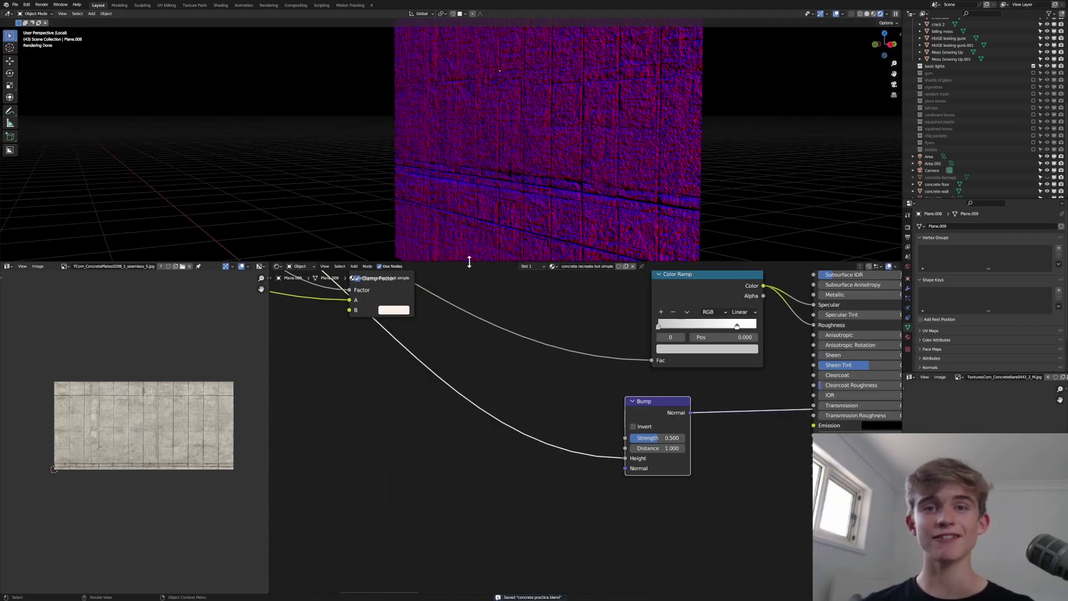
Set the Bump node's Strength to 1 while its normals are previewed on the wall.
{"action": "middle_click_drag", "start_coordinate": [443, 169], "coordinate": [559, 192]}
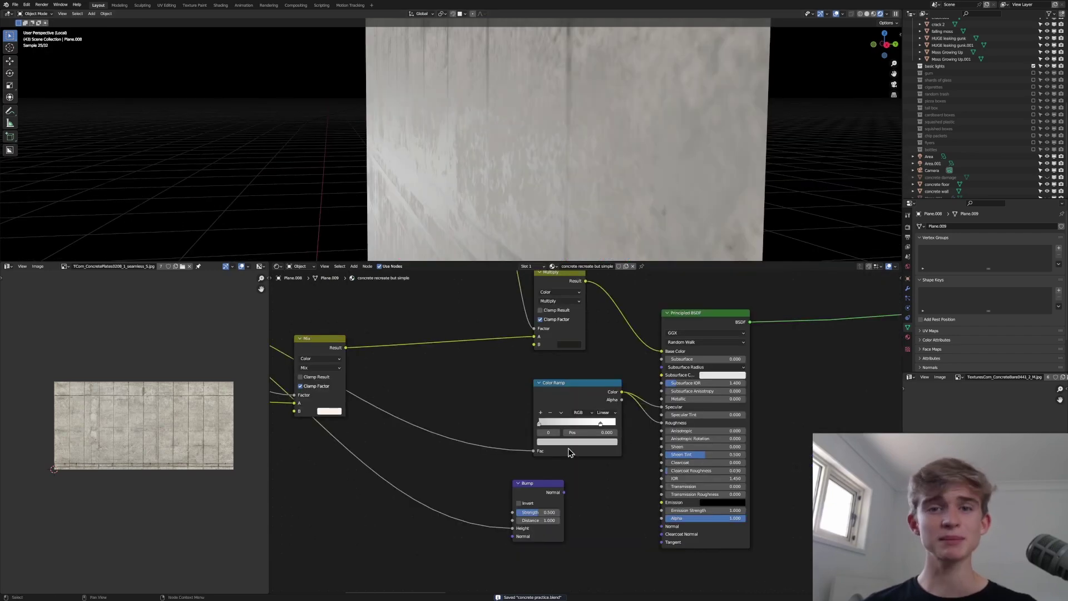
{"action": "scroll", "coordinate": [569, 449], "scroll_direction": "up", "scroll_amount": 3}
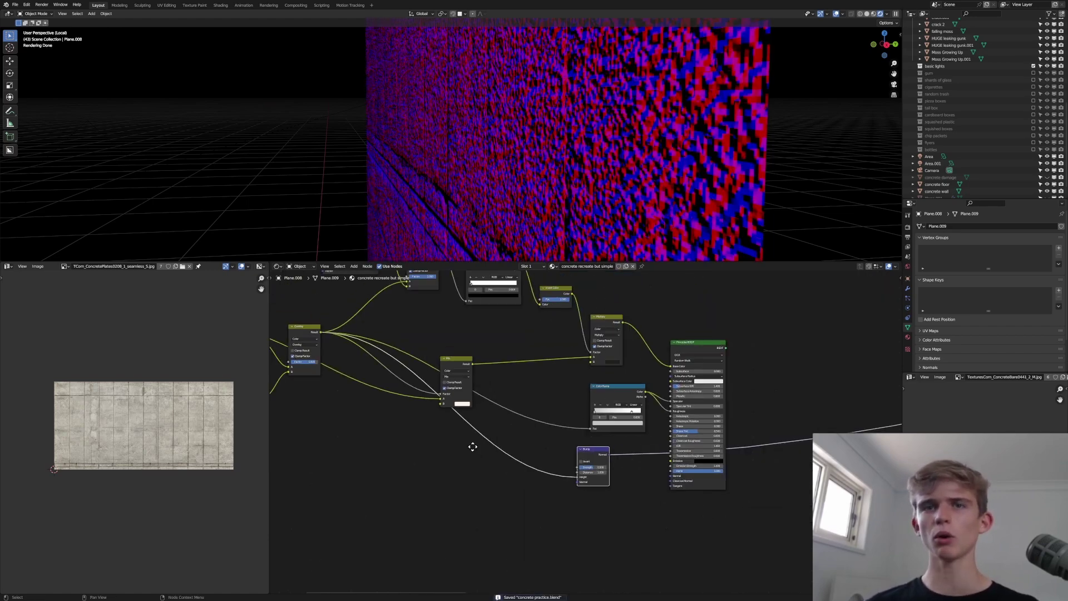
{"action": "scroll", "coordinate": [600, 450], "scroll_direction": "up", "scroll_amount": 4}
{"action": "scroll", "coordinate": [600, 449], "scroll_direction": "up", "scroll_amount": 1}
{"action": "double_click", "coordinate": [584, 438]}
{"action": "type", "text": "1"}
{"action": "key", "text": "Return"}
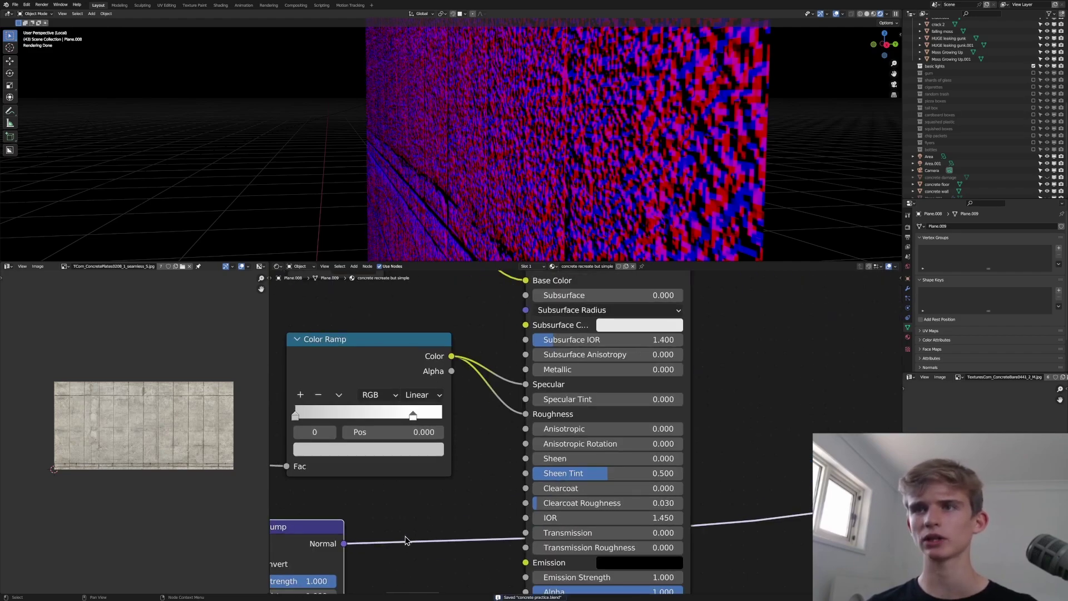
Return to the Principled BSDF preview and connect the Bump node's Normal output to the shader's Normal input.
{"action": "scroll", "coordinate": [503, 386], "scroll_direction": "down", "scroll_amount": 5}
{"action": "left_click", "coordinate": [586, 279], "text": "ctrl+shift"}
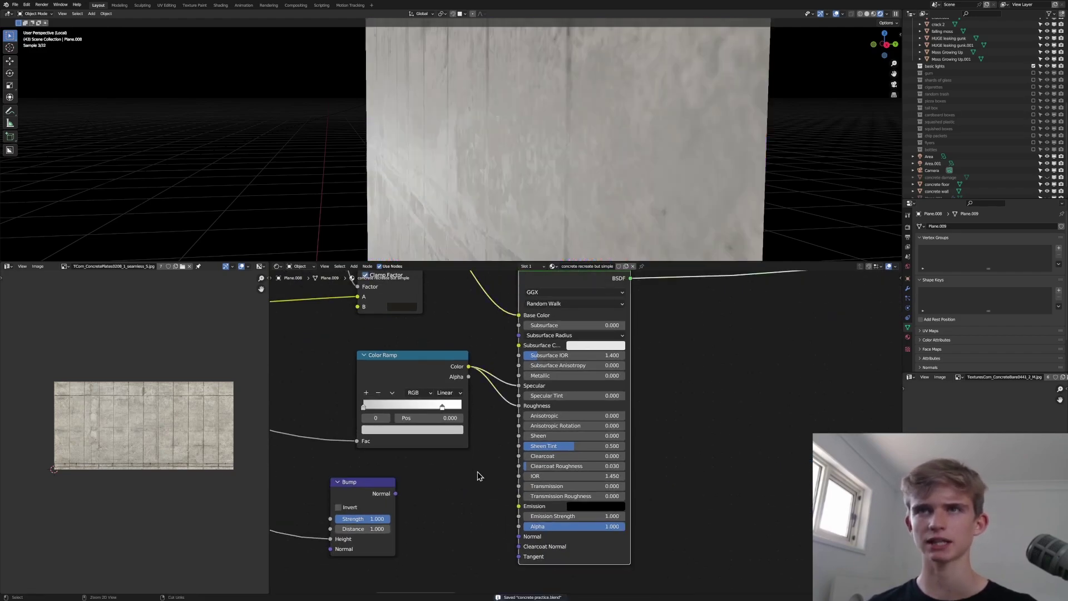
{"action": "middle_click_drag", "start_coordinate": [433, 530], "coordinate": [620, 448]}
{"action": "scroll", "coordinate": [622, 451], "scroll_direction": "up", "scroll_amount": 2}
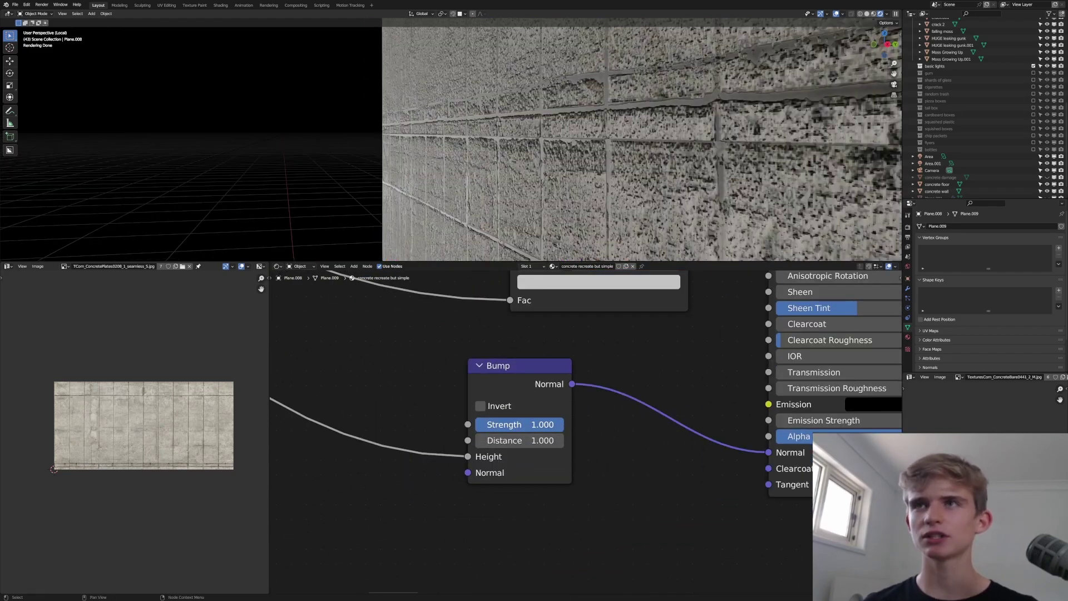
Keep the Bump Strength at 1, set its Distance to 0.005, inspect the wall's relief, and save the file.
{"action": "mouse_move", "coordinate": [520, 424]}
{"action": "left_mouse_down"}
{"action": "mouse_move", "coordinate": [483, 425]}
{"action": "mouse_move", "coordinate": [563, 425]}
{"action": "left_mouse_up"}
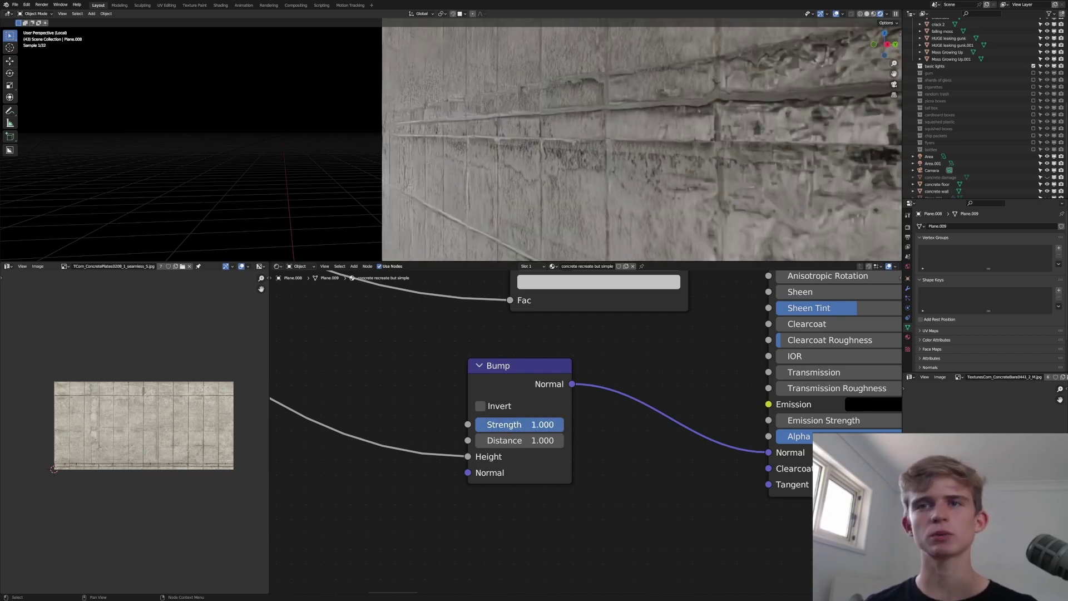
{"action": "left_click", "coordinate": [521, 440]}
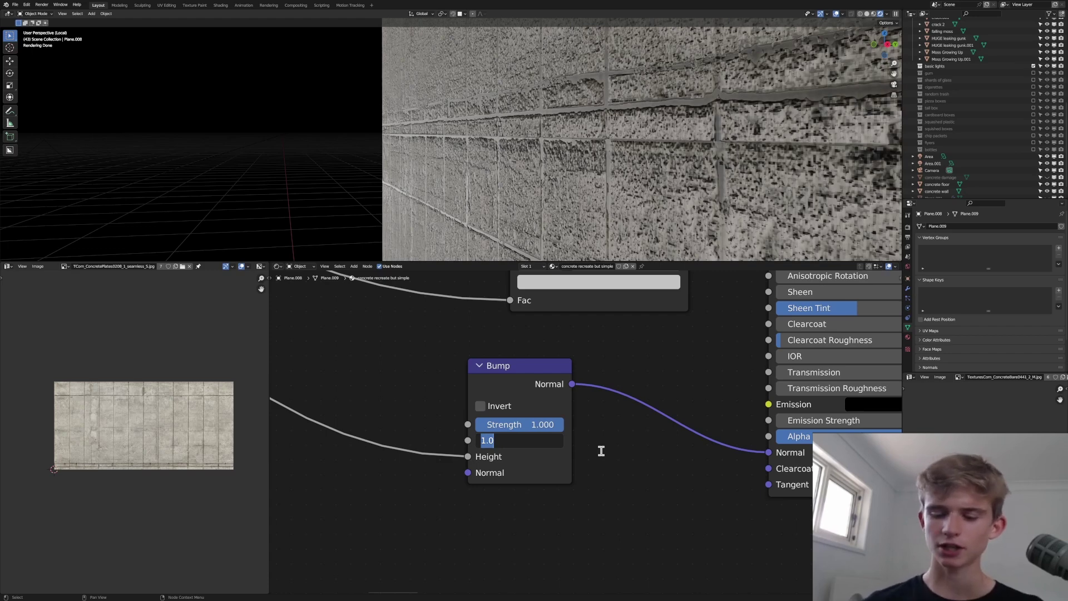
{"action": "type", "text": "."}
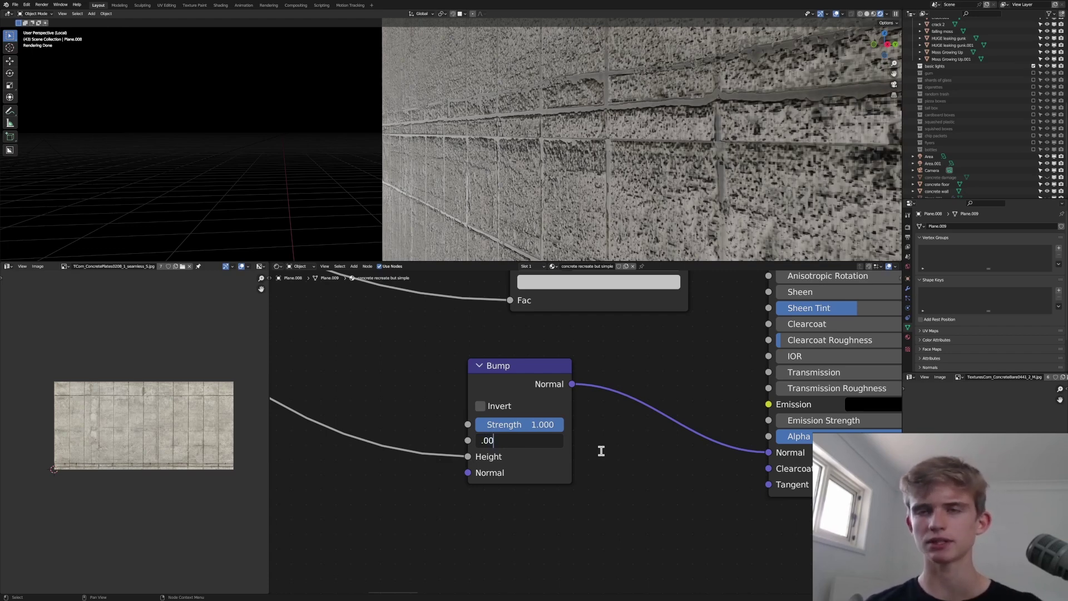
{"action": "key", "text": "Return"}
{"action": "key", "text": "ctrl+s"}
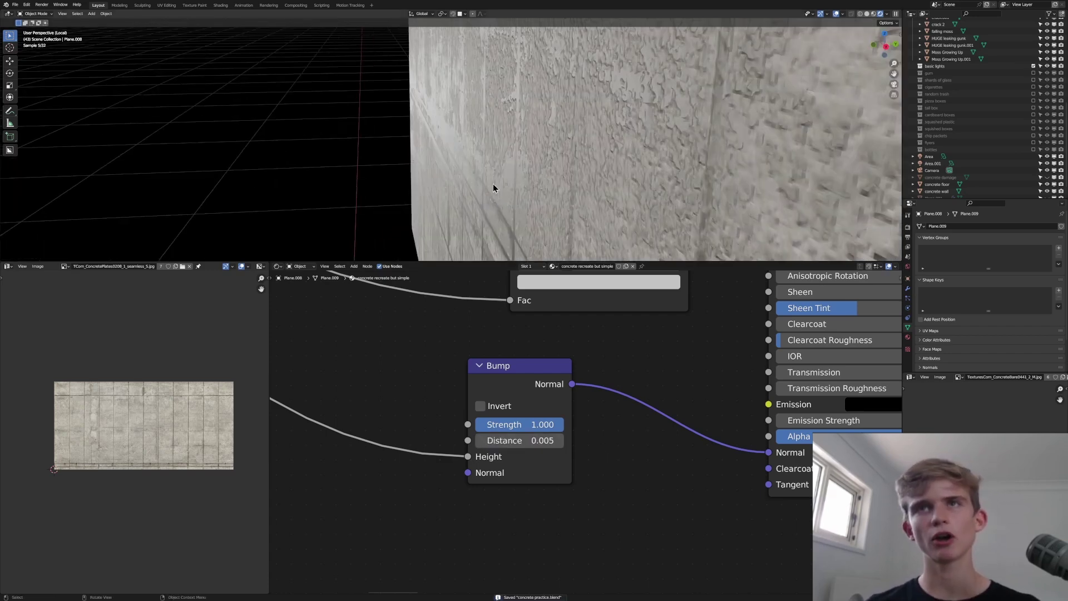
{"action": "middle_click_drag", "start_coordinate": [555, 130], "coordinate": [476, 128]}
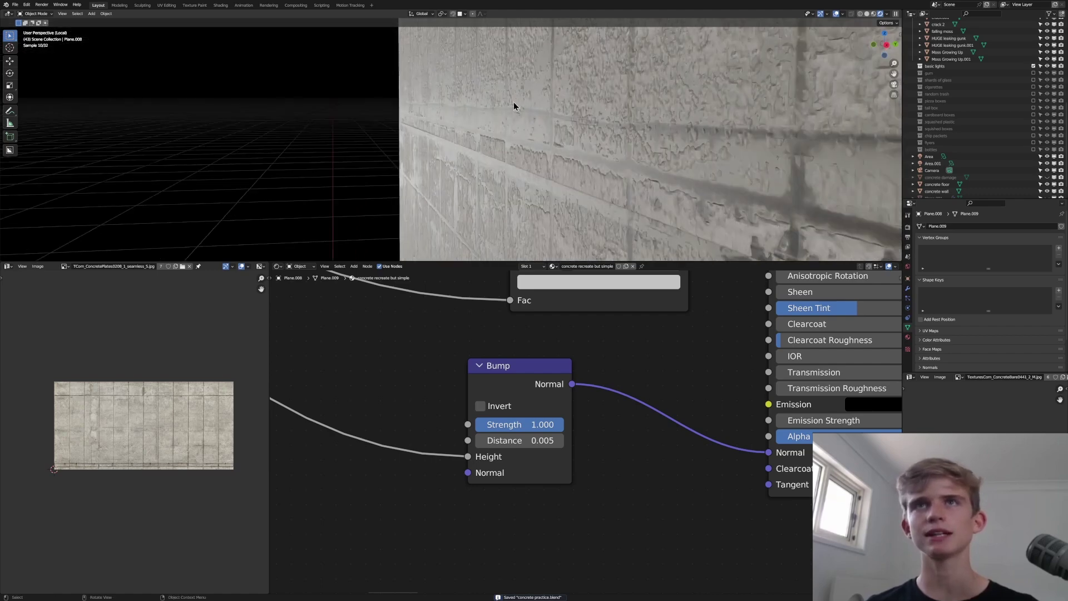
{"action": "key", "text": "ctrl+s"}
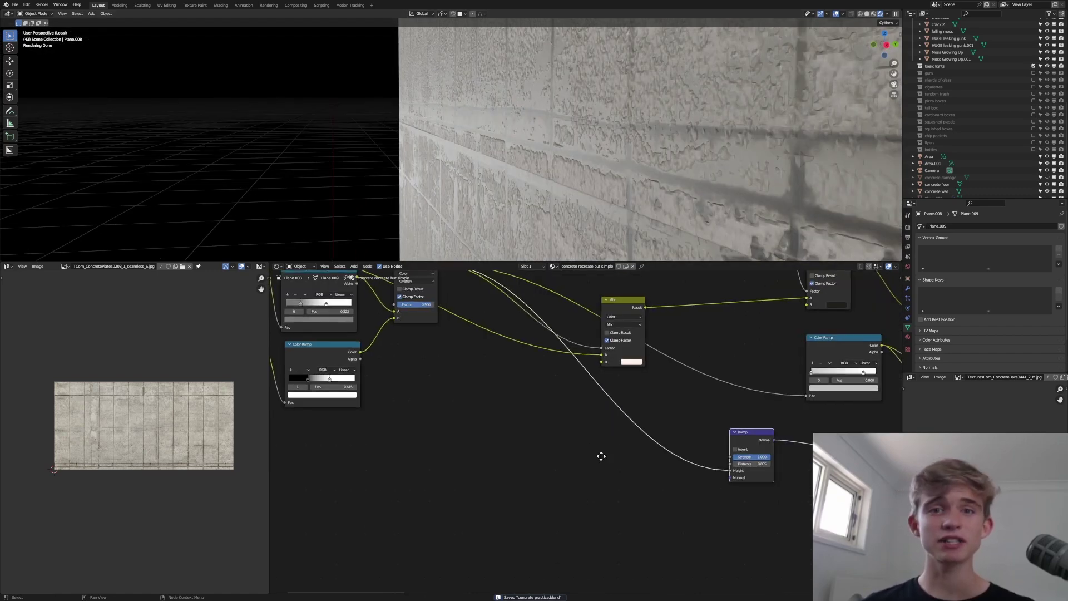
Duplicate the Bump node and insert the copy between the original Bump and the Principled BSDF's Normal input.
{"action": "middle_click_drag", "start_coordinate": [600, 456], "coordinate": [527, 492]}
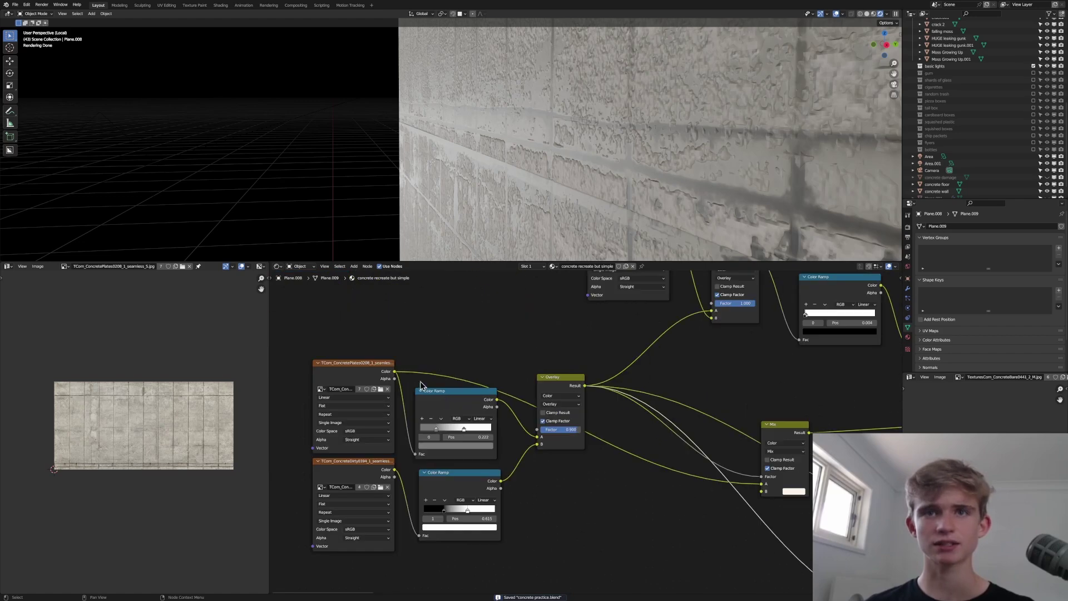
{"action": "middle_click_drag", "start_coordinate": [705, 460], "coordinate": [591, 434]}
{"action": "key", "text": "shift+d"}
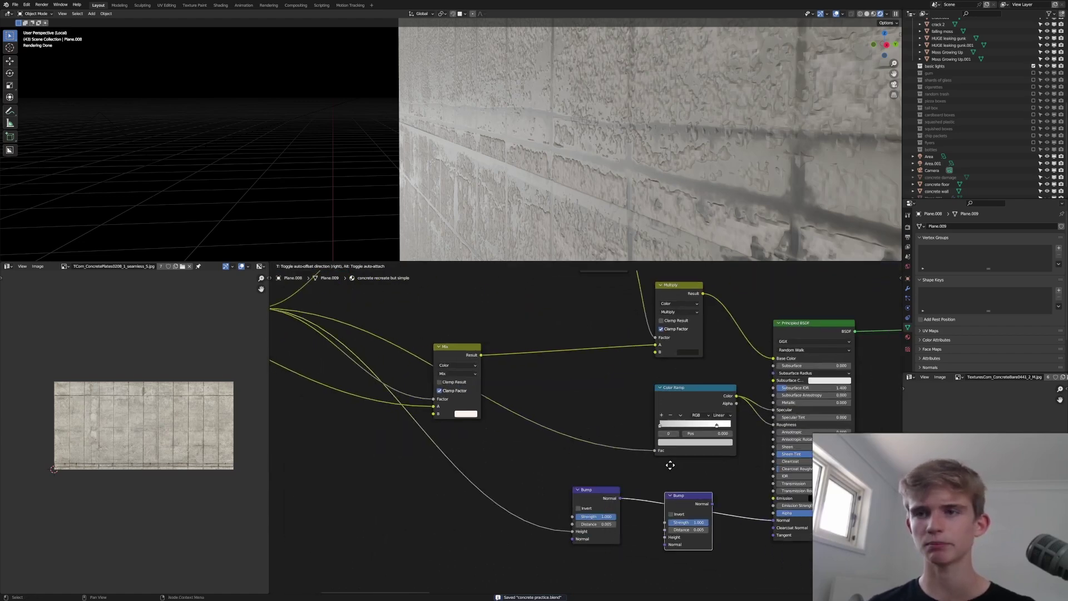
{"action": "left_click", "coordinate": [673, 468]}
{"action": "middle_click_drag", "start_coordinate": [624, 519], "coordinate": [687, 484]}
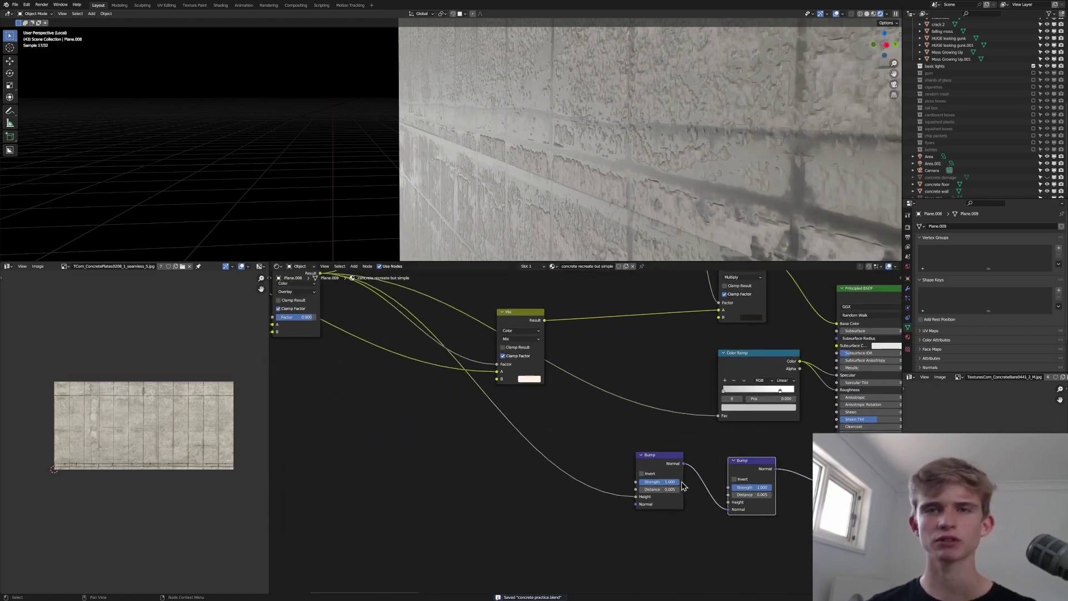
Connect the dirty concrete image's Color to the second Bump node's Height, save the file, and preview that Bump on the wall.
{"action": "middle_click_drag", "start_coordinate": [542, 479], "coordinate": [784, 476]}
{"action": "scroll", "coordinate": [445, 367], "scroll_direction": "down", "scroll_amount": 4}
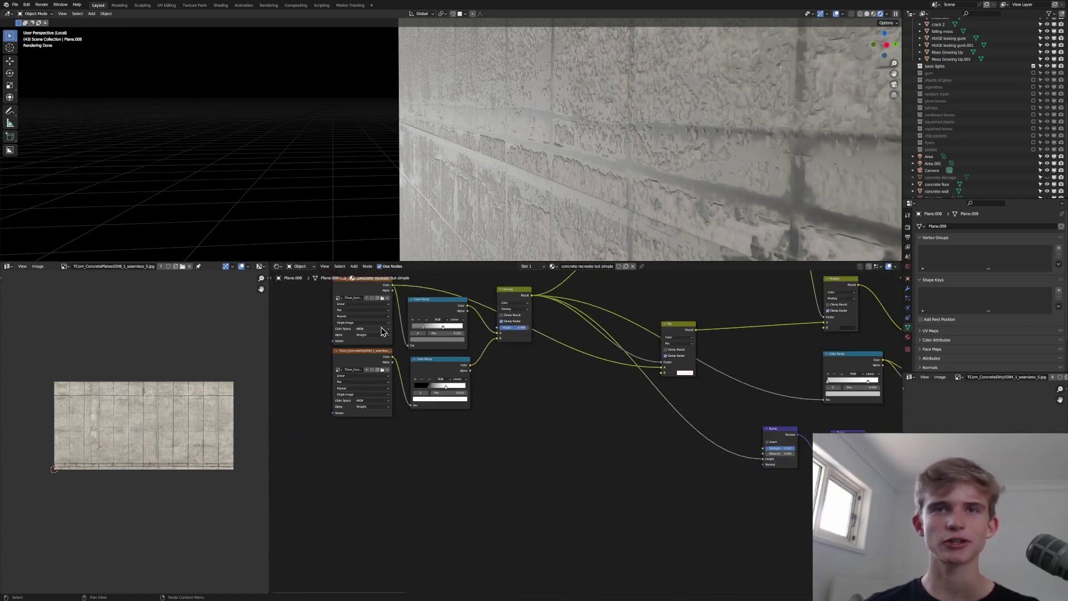
{"action": "left_click_drag", "start_coordinate": [392, 361], "coordinate": [816, 459]}
{"action": "middle_click_drag", "start_coordinate": [816, 460], "coordinate": [625, 469]}
{"action": "scroll", "coordinate": [626, 466], "scroll_direction": "up", "scroll_amount": 5}
{"action": "key", "text": "ctrl+s"}
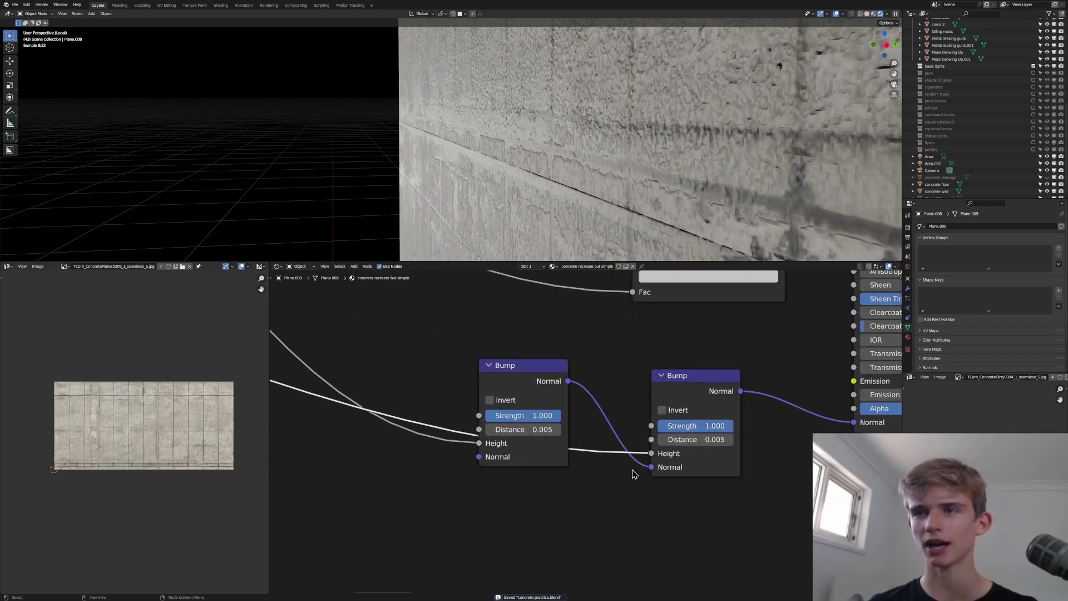
{"action": "left_click", "coordinate": [639, 417], "text": "ctrl+shift"}
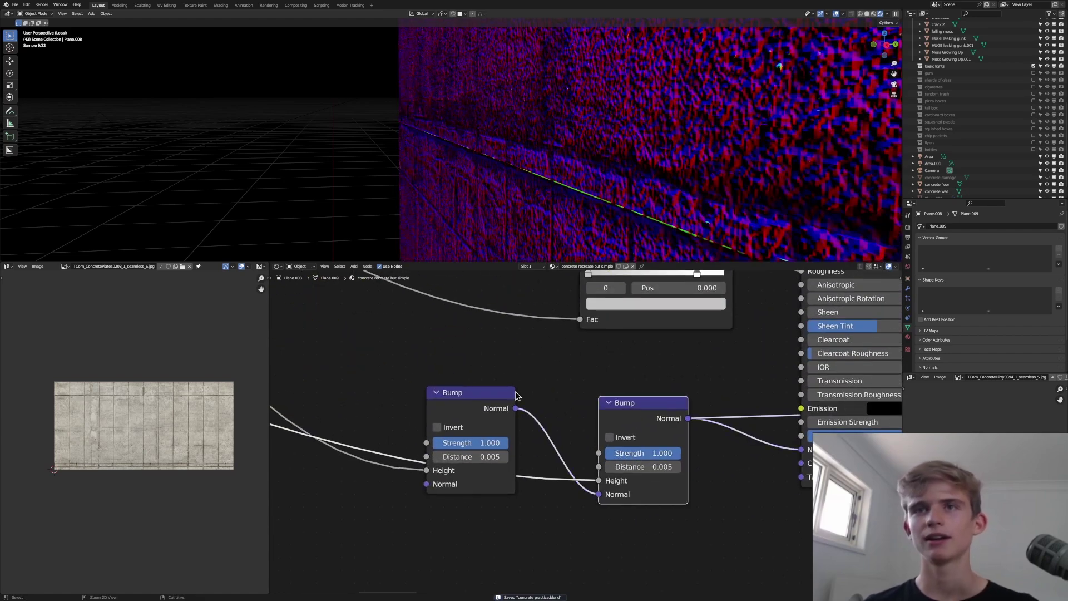
Preview the first Bump node and then the second on the wall to compare their relief, and save the file.
{"action": "left_click", "coordinate": [462, 410], "text": "ctrl+shift"}
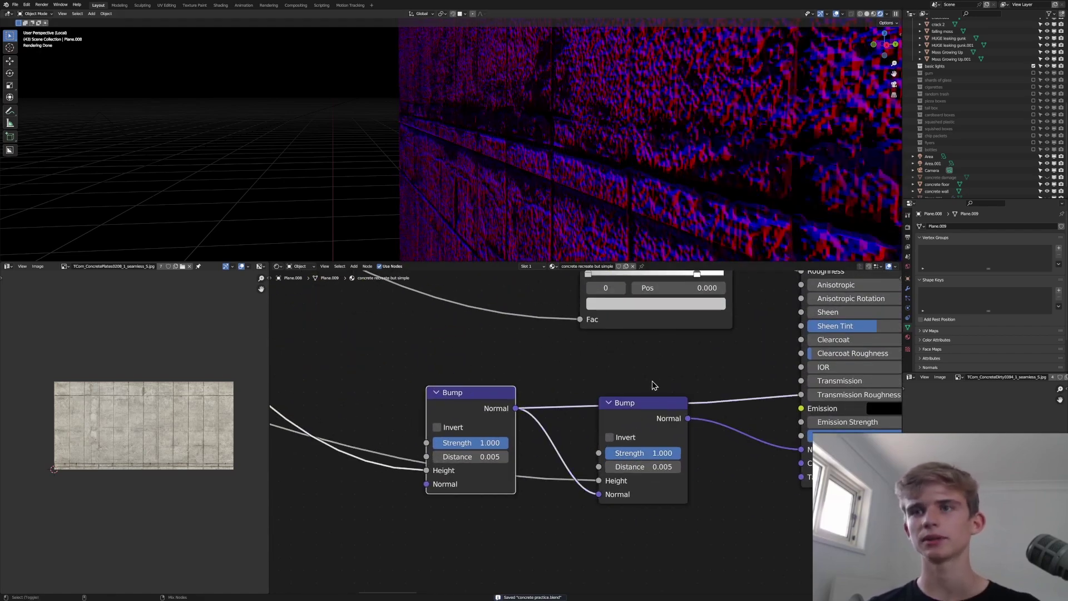
{"action": "left_click", "coordinate": [646, 413], "text": "ctrl+shift"}
{"action": "middle_click_drag", "start_coordinate": [585, 178], "coordinate": [531, 353]}
{"action": "key", "text": "ctrl+s"}
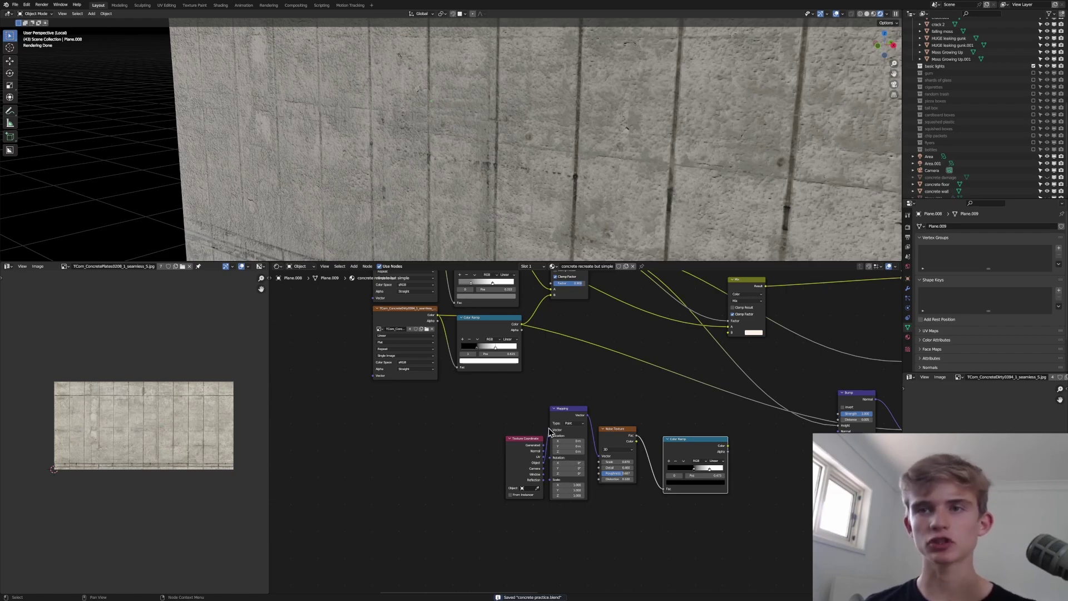
Preview the last Bump node on the wall, save the file, and examine the combined relief from several angles and distances.
{"action": "scroll", "coordinate": [567, 423], "scroll_direction": "up", "scroll_amount": 3}
{"action": "middle_click_drag", "start_coordinate": [604, 392], "coordinate": [467, 397]}
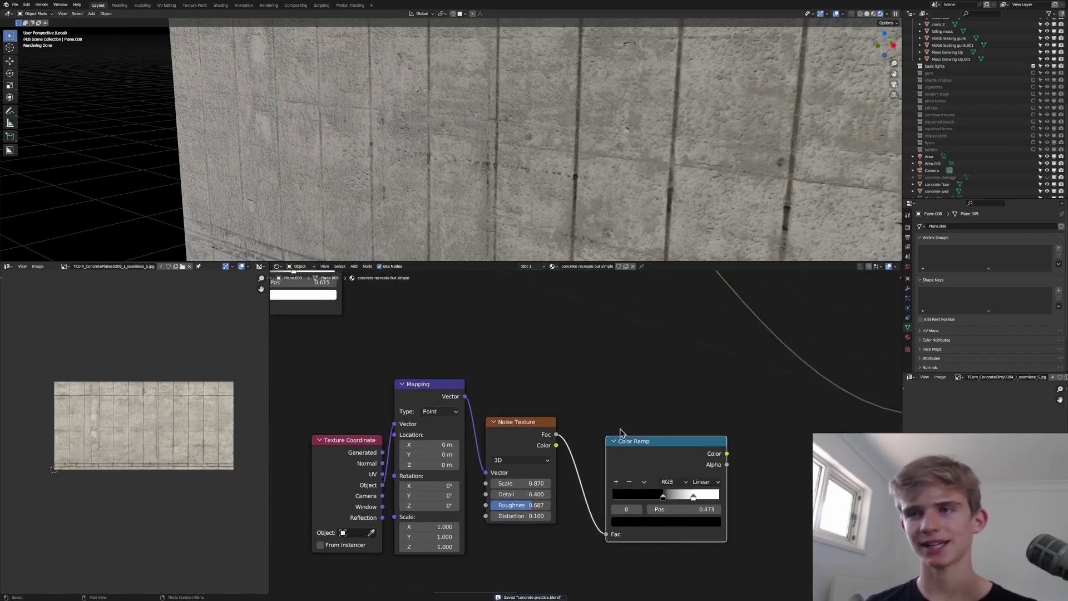
{"action": "middle_click_drag", "start_coordinate": [668, 453], "coordinate": [565, 466]}
{"action": "middle_click_drag", "start_coordinate": [811, 474], "coordinate": [469, 493]}
{"action": "scroll", "coordinate": [634, 422], "scroll_direction": "down", "scroll_amount": 1}
{"action": "left_click", "coordinate": [635, 423], "text": "ctrl+shift"}
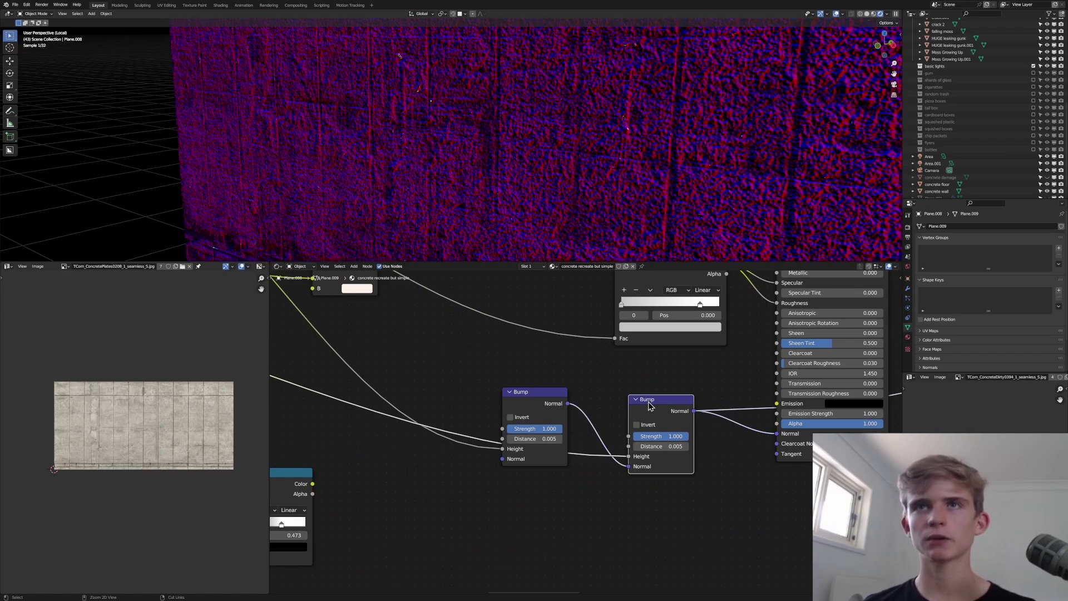
{"action": "key", "text": "ctrl+s"}
{"action": "middle_click_drag", "start_coordinate": [539, 177], "coordinate": [554, 145]}
{"action": "scroll", "coordinate": [577, 148], "scroll_direction": "down", "scroll_amount": 4}
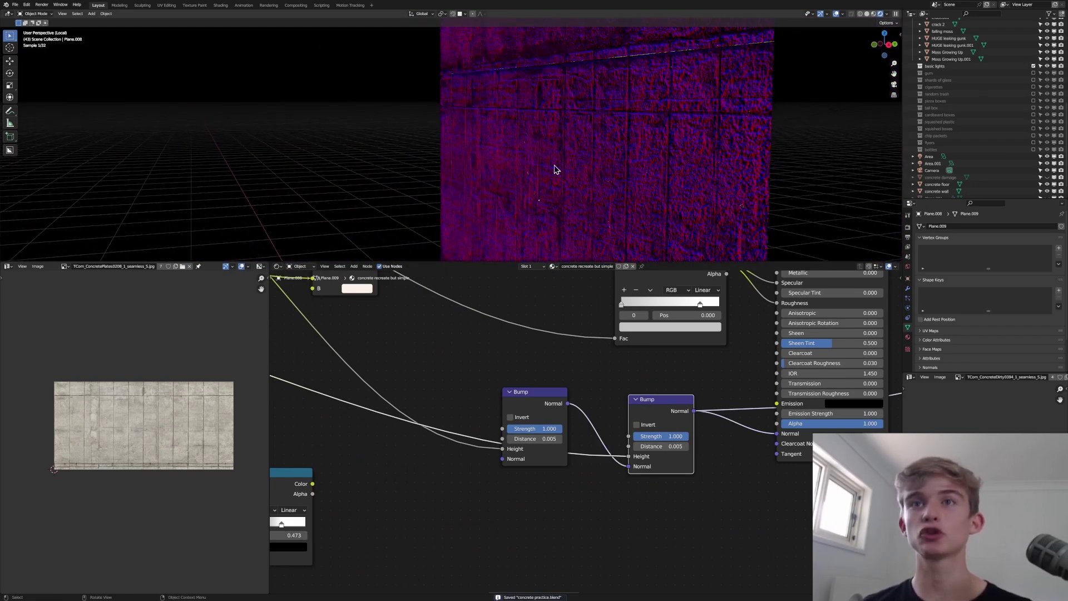
{"action": "middle_click_drag", "start_coordinate": [579, 208], "coordinate": [501, 128]}
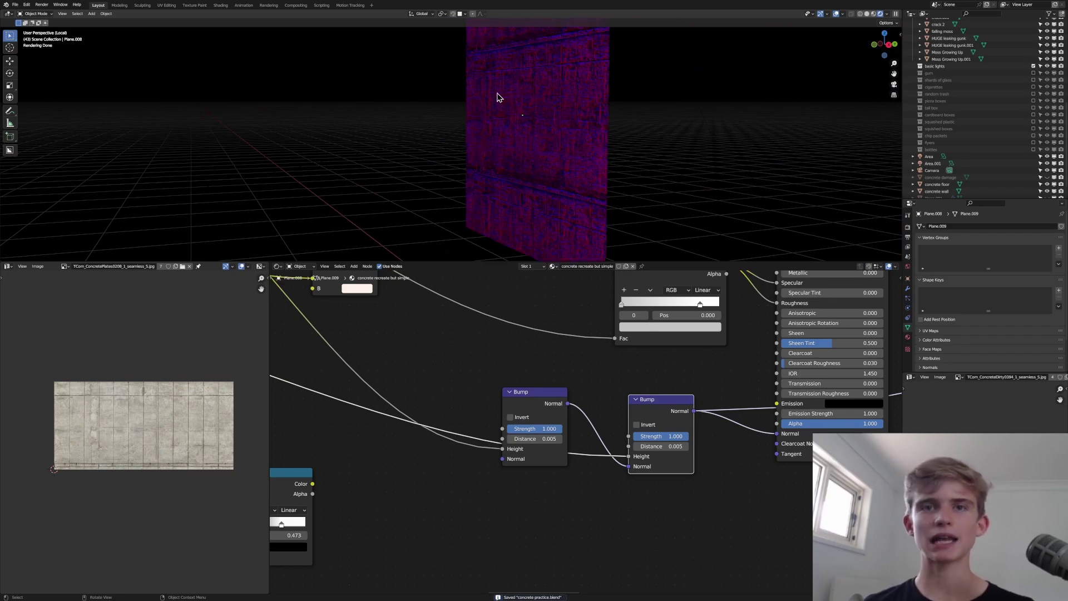
{"action": "middle_click_drag", "start_coordinate": [499, 236], "coordinate": [613, 130]}
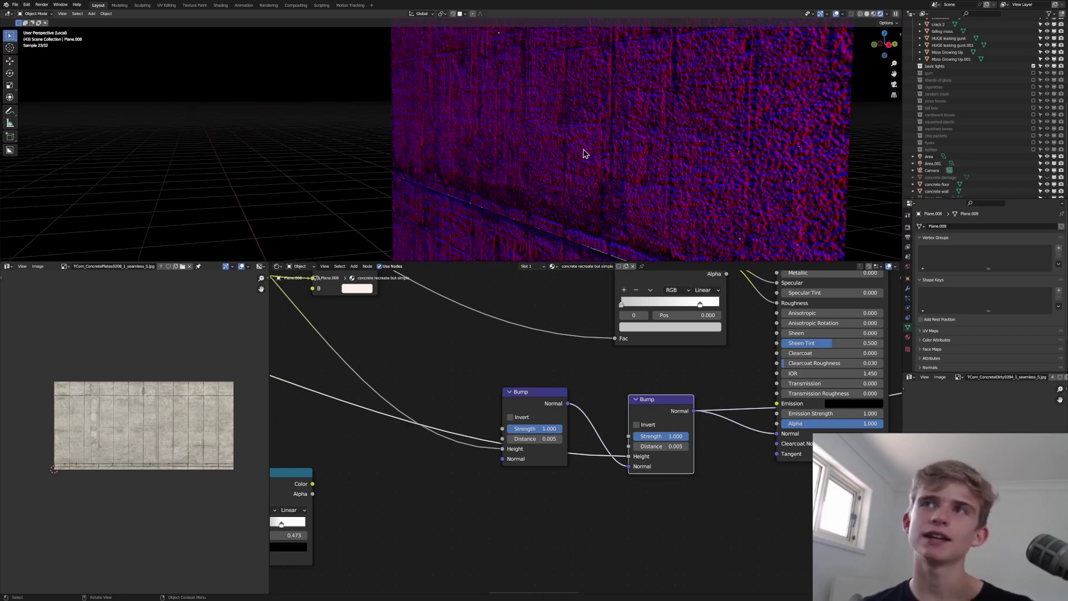
{"action": "scroll", "coordinate": [585, 164], "scroll_direction": "up", "scroll_amount": 2}
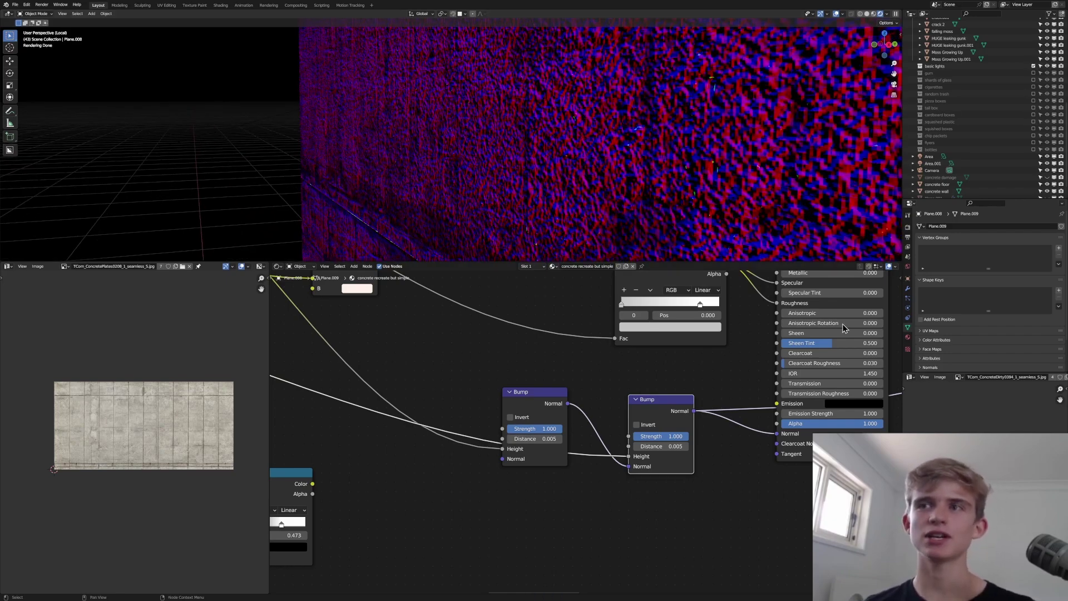
{"action": "scroll", "coordinate": [725, 389], "scroll_direction": "down", "scroll_amount": 4}
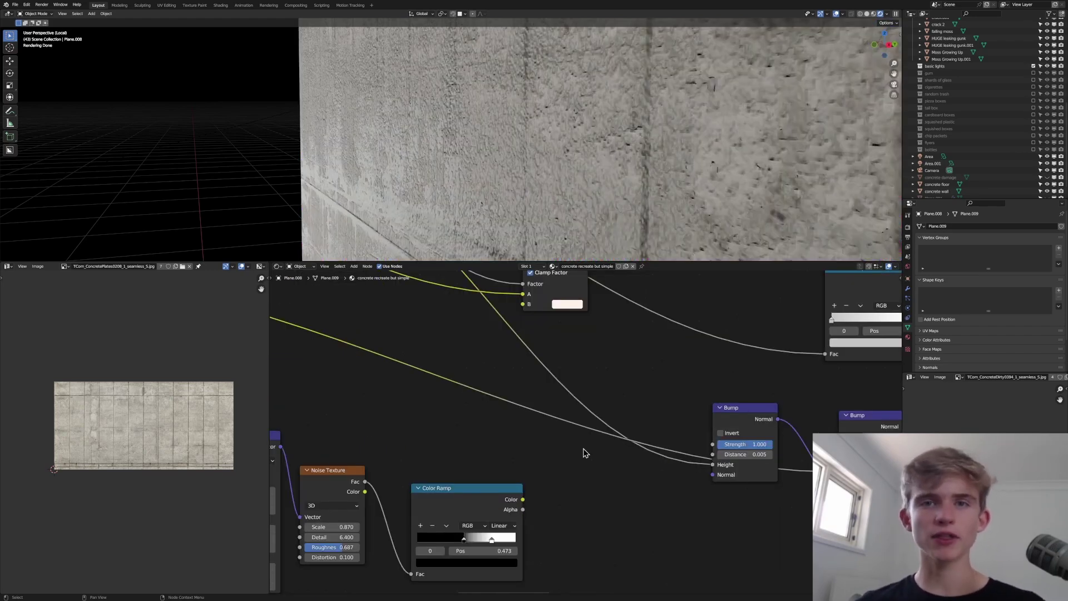
Add a Color Ramp between the Overlay node's Result and the first Bump node's Height input.
{"action": "scroll", "coordinate": [583, 453], "scroll_direction": "down", "scroll_amount": 7}
{"action": "middle_click_drag", "start_coordinate": [397, 436], "coordinate": [754, 477]}
{"action": "scroll", "coordinate": [723, 476], "scroll_direction": "down", "scroll_amount": 1}
{"action": "scroll", "coordinate": [622, 389], "scroll_direction": "up", "scroll_amount": 4}
{"action": "mouse_move", "coordinate": [623, 306]}
{"action": "left_mouse_down"}
{"action": "mouse_move", "coordinate": [564, 305]}
{"action": "mouse_move", "coordinate": [620, 304]}
{"action": "left_mouse_up"}
{"action": "middle_click_drag", "start_coordinate": [695, 389], "coordinate": [357, 377]}
{"action": "left_click_drag", "start_coordinate": [829, 484], "coordinate": [809, 480]}
{"action": "key", "text": "shift+a"}
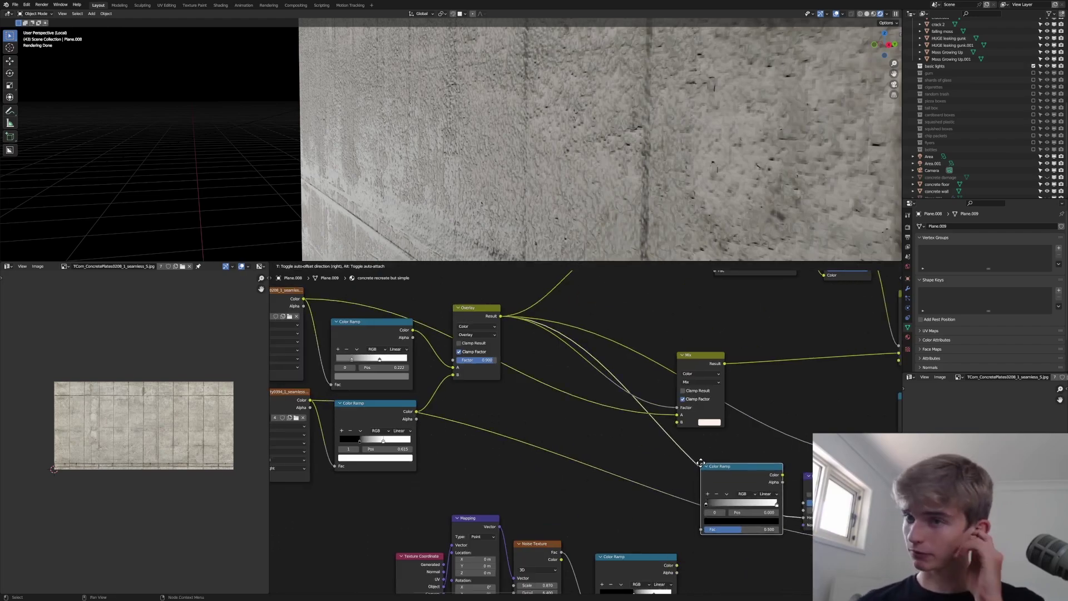
{"action": "left_click", "coordinate": [694, 450]}
{"action": "middle_click_drag", "start_coordinate": [729, 479], "coordinate": [629, 473]}
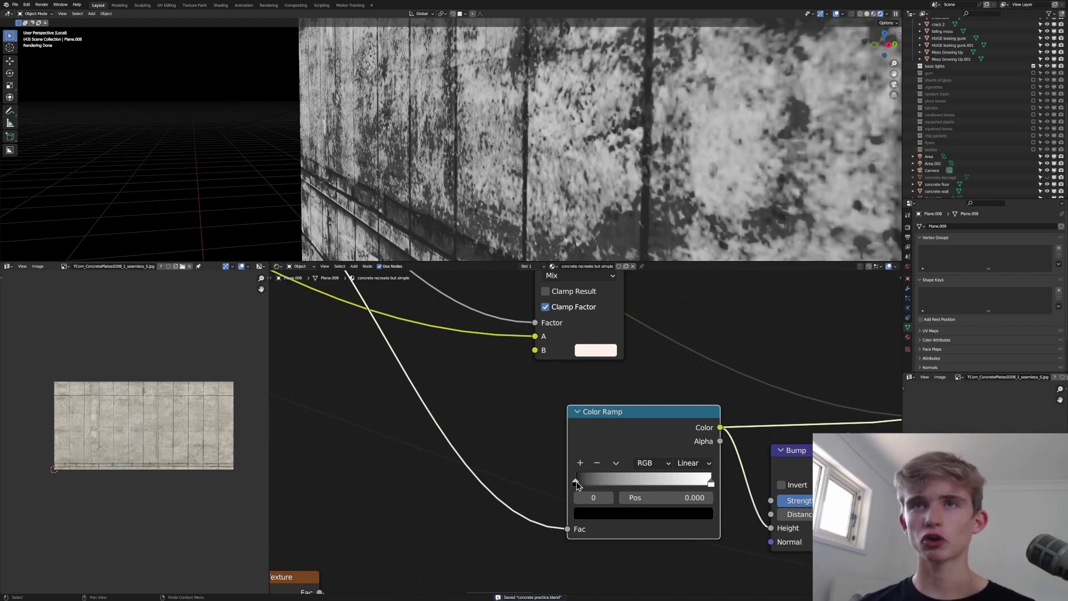
Keep the new Color Ramp's black stop at 0, move its white stop to 0.033, and check the bump on the wall.
{"action": "left_click_drag", "start_coordinate": [576, 482], "coordinate": [602, 483]}
{"action": "left_click_drag", "start_coordinate": [711, 481], "coordinate": [513, 477]}
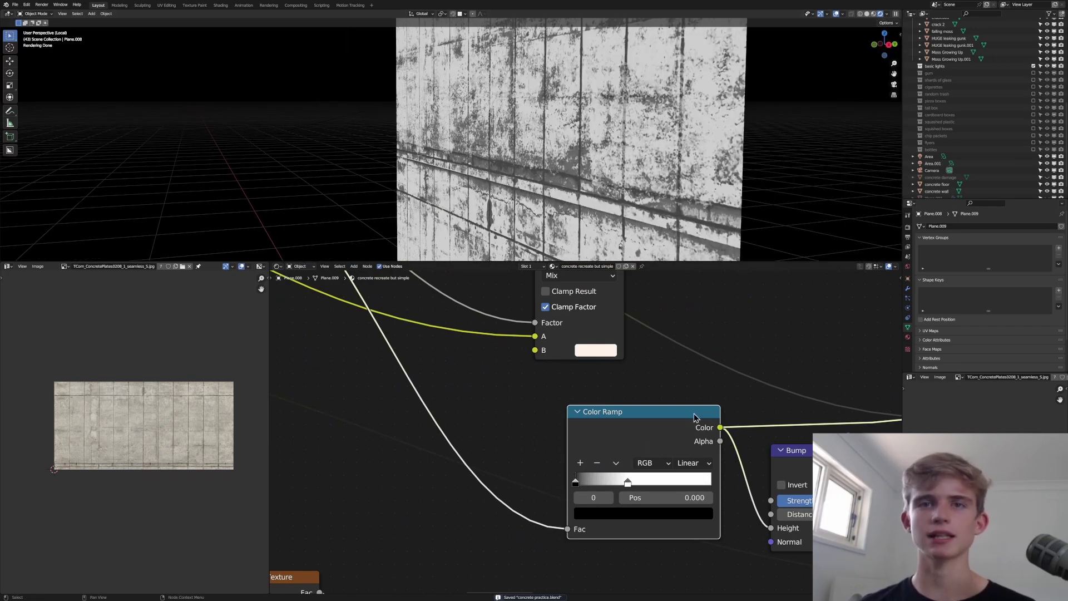
{"action": "left_click_drag", "start_coordinate": [627, 481], "coordinate": [589, 482]}
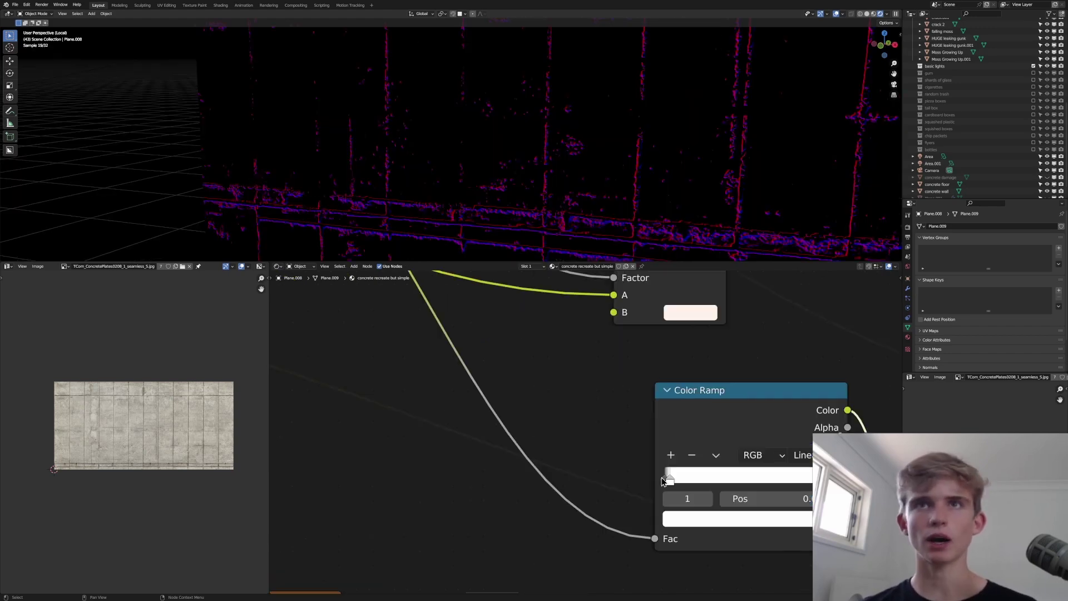
{"action": "scroll", "coordinate": [436, 143], "scroll_direction": "down", "scroll_amount": 3}
{"action": "middle_click_drag", "start_coordinate": [593, 185], "coordinate": [562, 200], "text": "shift"}
{"action": "scroll", "coordinate": [740, 423], "scroll_direction": "down", "scroll_amount": 8}
Duplicate a Bump between the two existing ones, connect the noise Color Ramp's Color to its Height, and save the file.
{"action": "middle_click_drag", "start_coordinate": [817, 439], "coordinate": [719, 351]}
{"action": "key", "text": "shift+d"}
{"action": "left_click_drag", "start_coordinate": [773, 377], "coordinate": [797, 365]}
{"action": "key", "text": "ctrl+s"}
{"action": "middle_click_drag", "start_coordinate": [511, 474], "coordinate": [702, 438]}
{"action": "left_click_drag", "start_coordinate": [703, 421], "coordinate": [748, 374]}
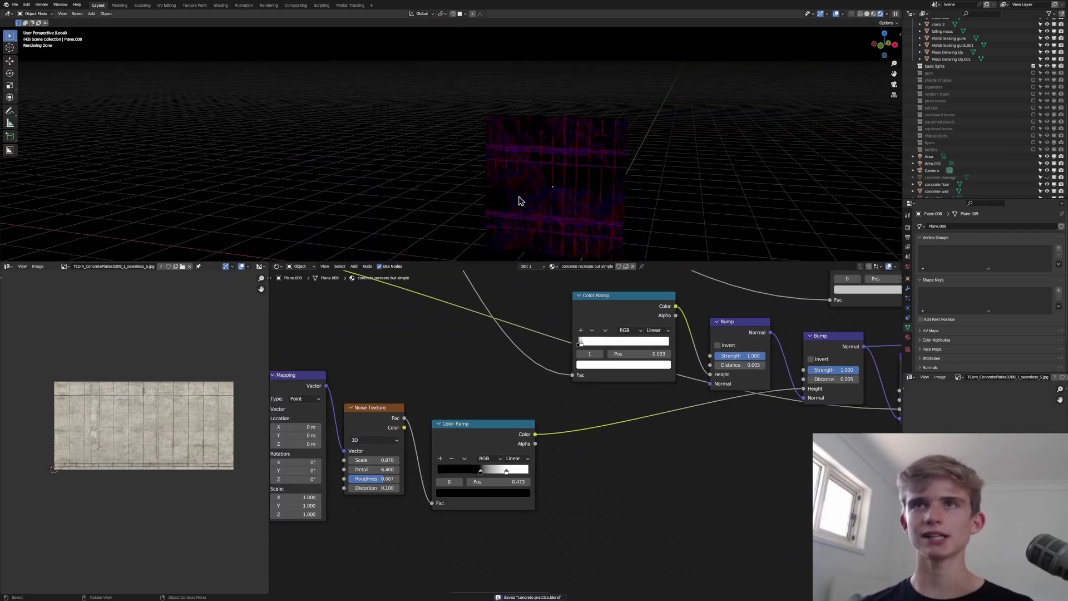
{"action": "scroll", "coordinate": [544, 165], "scroll_direction": "up", "scroll_amount": 5}
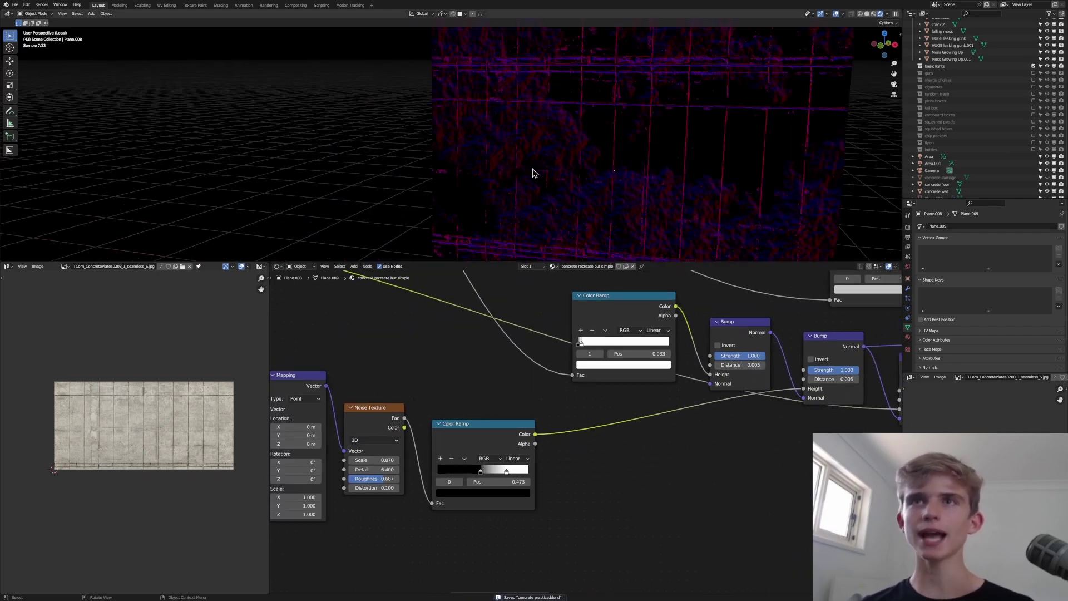
{"action": "scroll", "coordinate": [544, 165], "scroll_direction": "up", "scroll_amount": 3}
{"action": "key", "text": "ctrl+s"}
Set the Noise Texture's Scale to 50, Detail to 8.2 and Roughness to 0.74.
{"action": "middle_click_drag", "start_coordinate": [622, 396], "coordinate": [836, 345]}
{"action": "scroll", "coordinate": [594, 405], "scroll_direction": "up", "scroll_amount": 1}
{"action": "left_click", "coordinate": [594, 406]}
{"action": "type", "text": "50"}
{"action": "key", "text": "Return"}
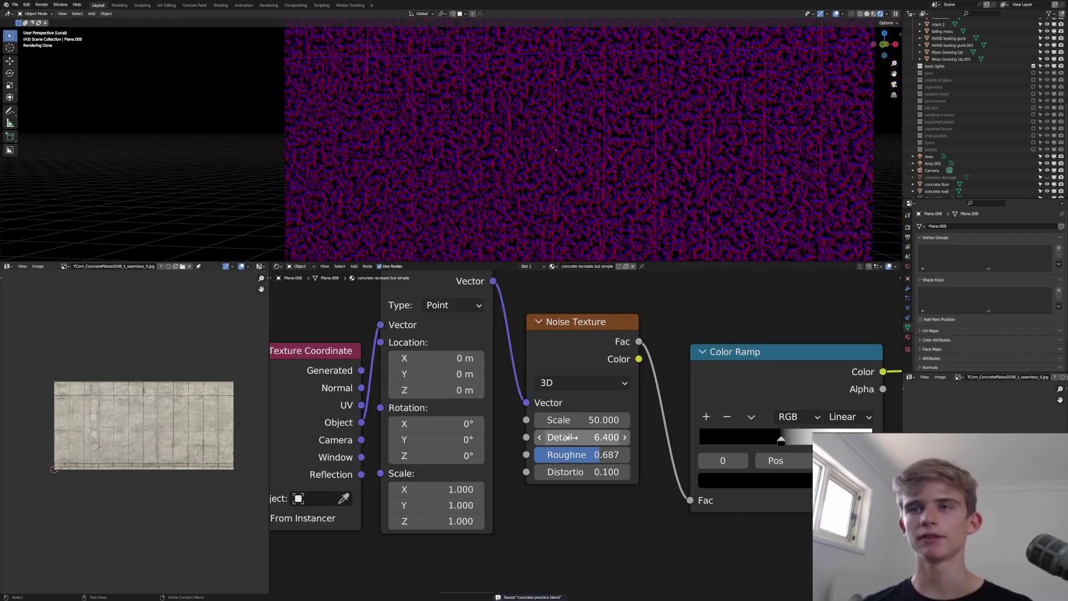
{"action": "left_click_drag", "start_coordinate": [568, 437], "coordinate": [605, 455]}
Set the noise Color Ramp to Cardinal interpolation, with its black stop at the start and white stop at about 0.63.
{"action": "middle_click_drag", "start_coordinate": [756, 480], "coordinate": [618, 464]}
{"action": "left_click", "coordinate": [641, 362], "text": "ctrl+shift"}
{"action": "scroll", "coordinate": [727, 400], "scroll_direction": "up", "scroll_amount": 1, "text": "ctrl"}
{"action": "key", "text": "ctrl+s"}
{"action": "middle_click_drag", "start_coordinate": [726, 400], "coordinate": [649, 394]}
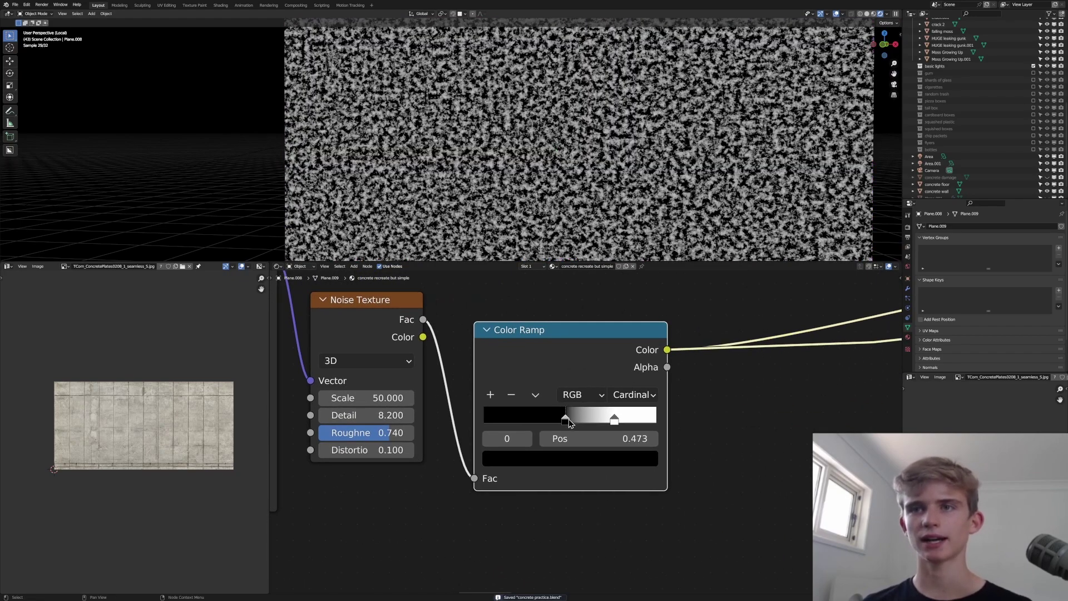
{"action": "left_click_drag", "start_coordinate": [566, 418], "coordinate": [533, 418]}
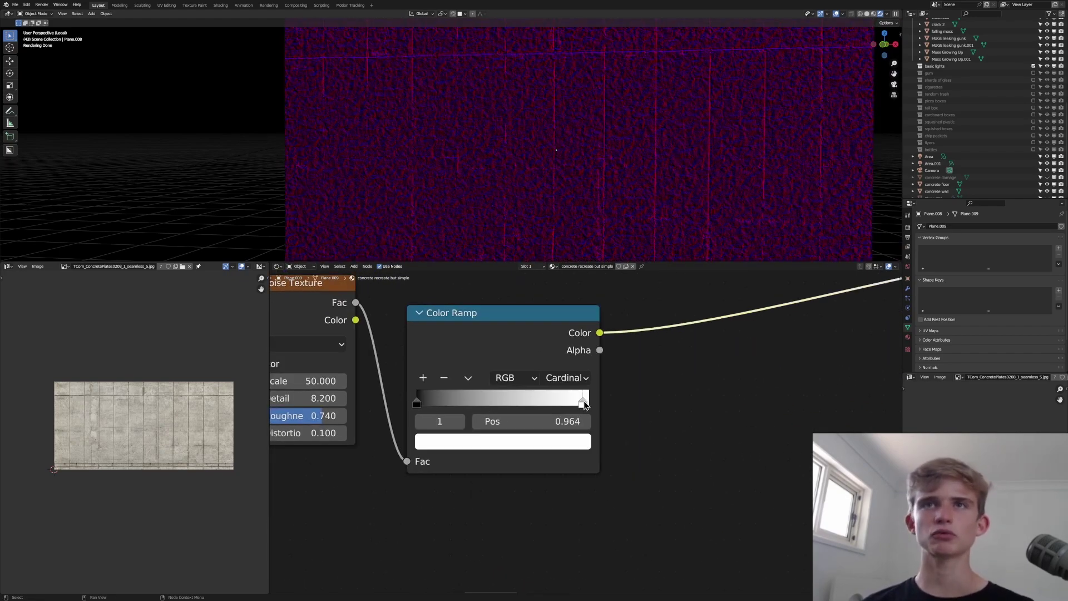
{"action": "left_click_drag", "start_coordinate": [582, 403], "coordinate": [523, 425]}
Try a Distance of 1 on the middle Bump, save the file, and inspect the fully shaded wall up close.
{"action": "scroll", "coordinate": [525, 442], "scroll_direction": "down", "scroll_amount": 3}
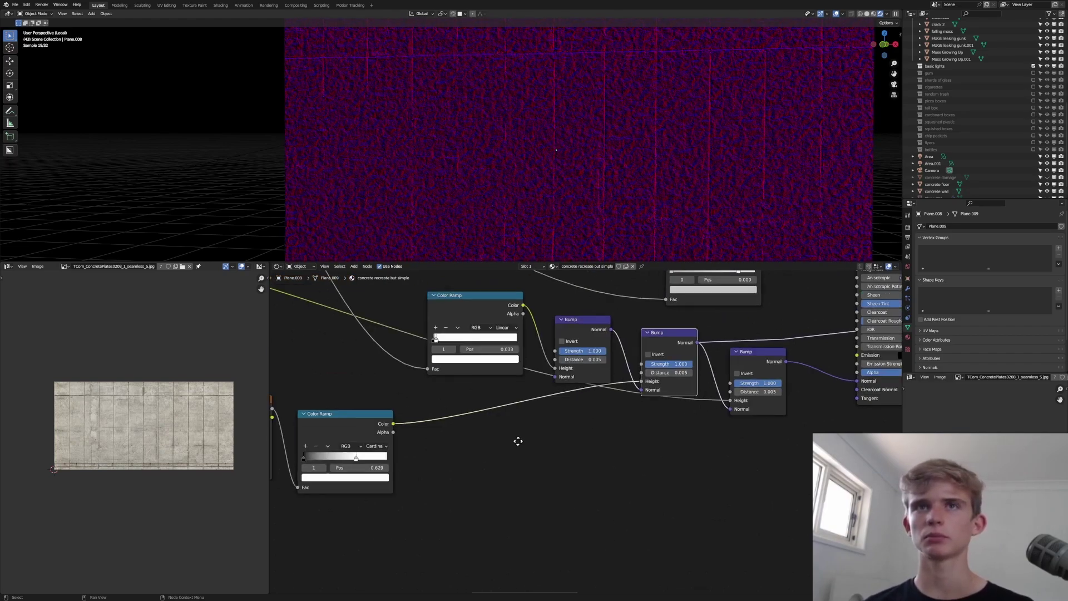
{"action": "scroll", "coordinate": [525, 446], "scroll_direction": "down", "scroll_amount": 2}
{"action": "key", "text": "ctrl+s"}
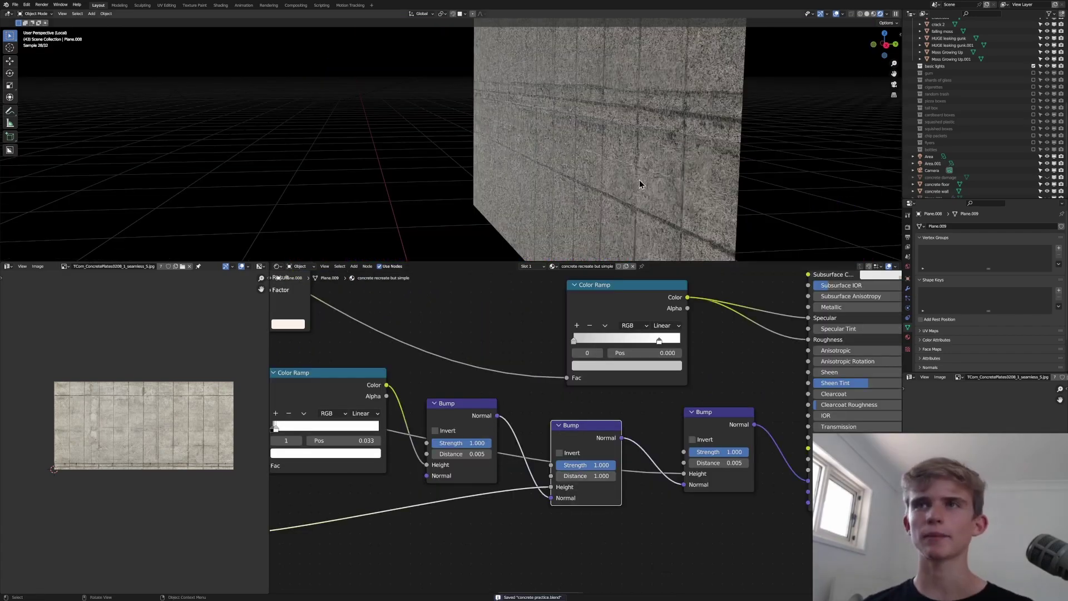
{"action": "scroll", "coordinate": [639, 179], "scroll_direction": "up", "scroll_amount": 3}
{"action": "scroll", "coordinate": [599, 162], "scroll_direction": "up", "scroll_amount": 3}
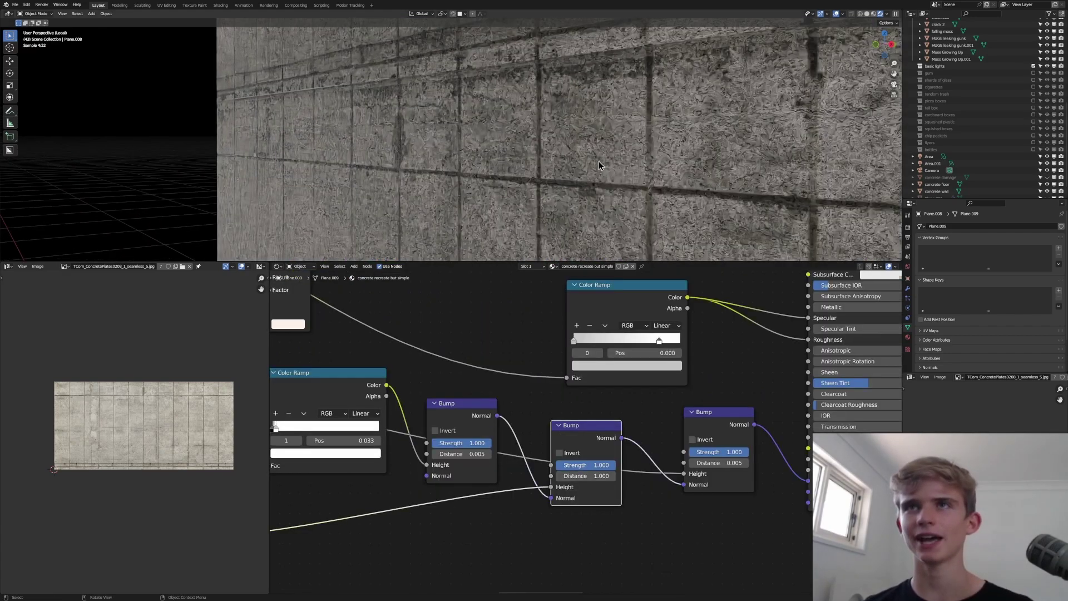
{"action": "scroll", "coordinate": [616, 171], "scroll_direction": "up", "scroll_amount": 2}
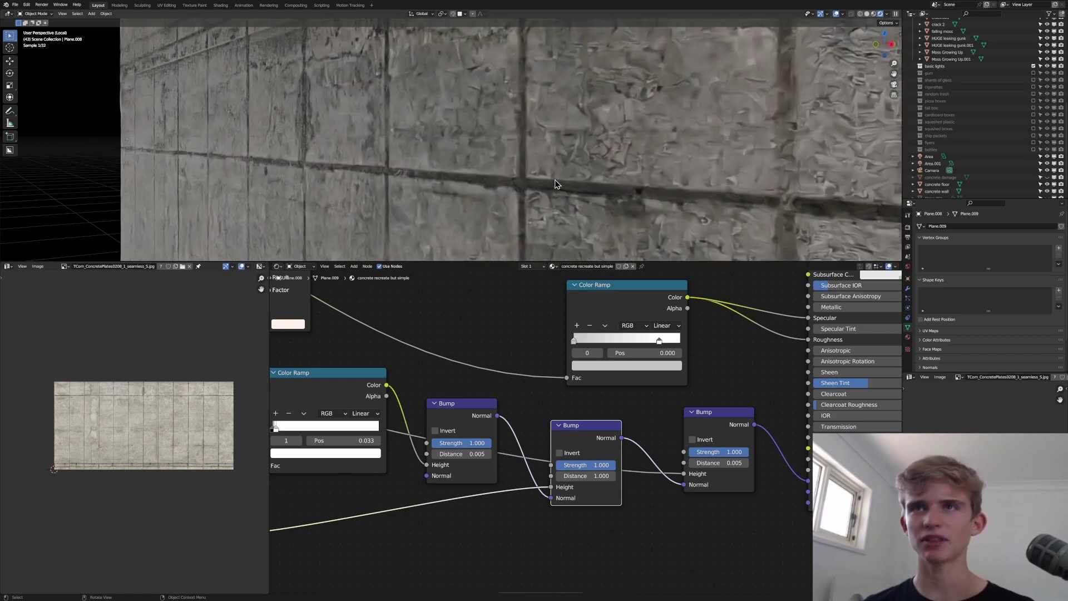
{"action": "scroll", "coordinate": [519, 431], "scroll_direction": "down", "scroll_amount": 10}
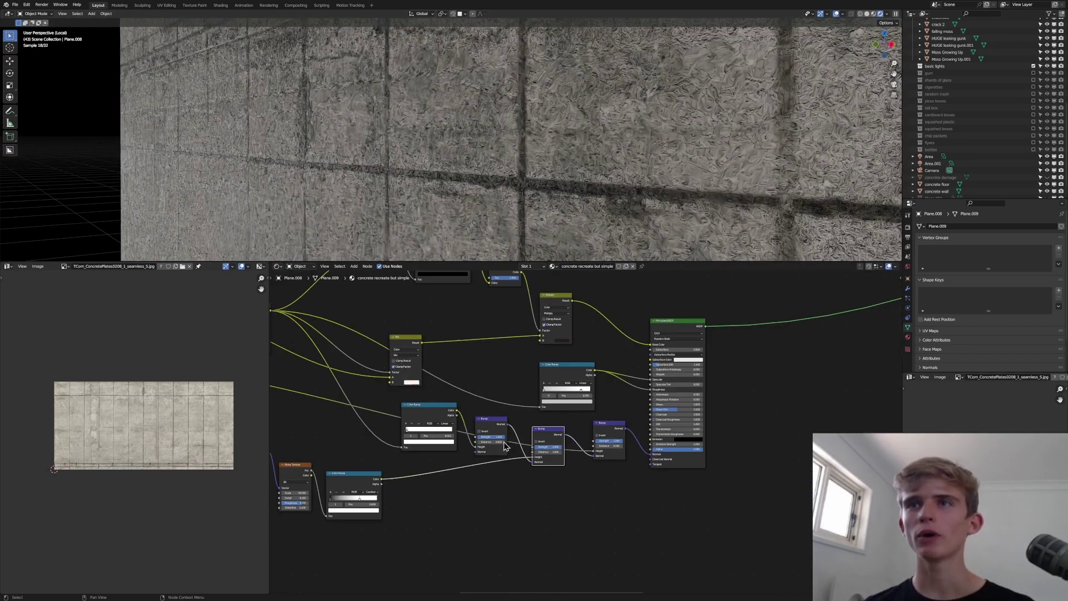
Set the middle Bump's Distance to 0.01 and check the finer relief across the shaded wall.
{"action": "middle_click_drag", "start_coordinate": [493, 456], "coordinate": [735, 384]}
{"action": "scroll", "coordinate": [546, 451], "scroll_direction": "up", "scroll_amount": 11}
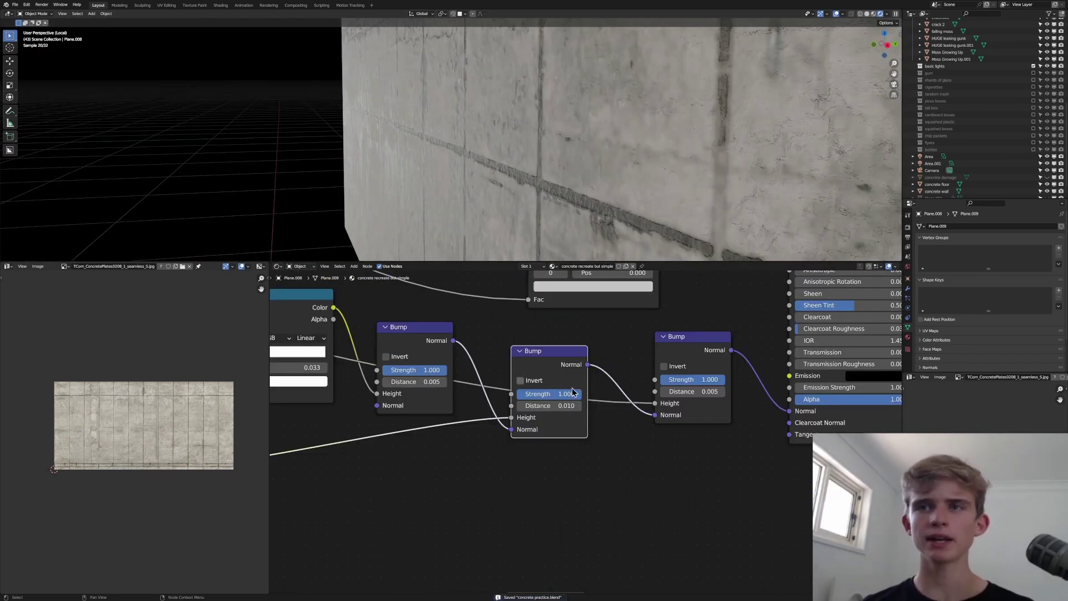
{"action": "scroll", "coordinate": [559, 405], "scroll_direction": "up", "scroll_amount": 2}
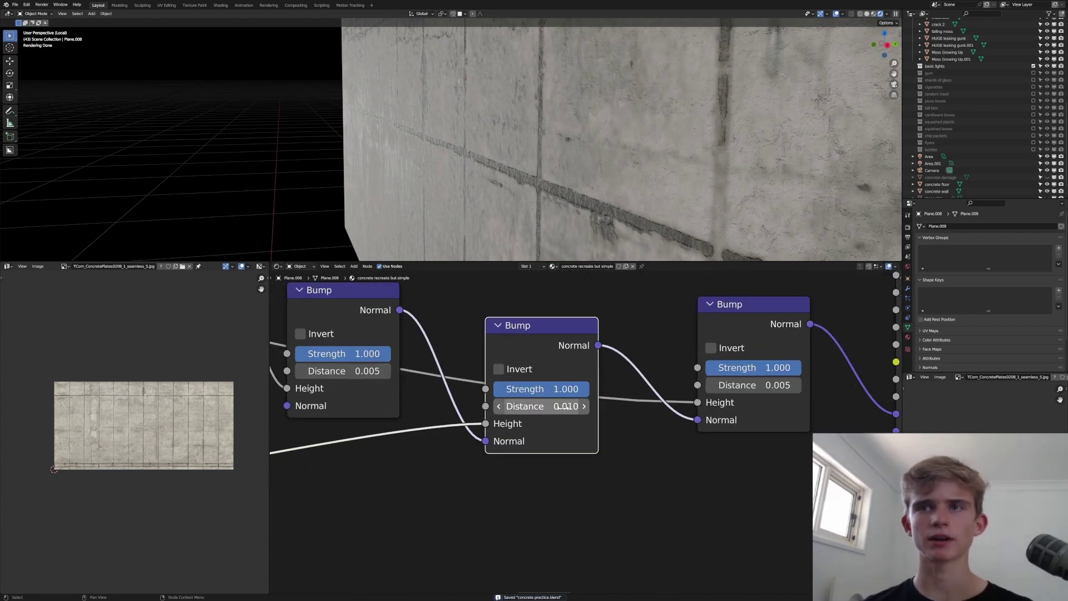
{"action": "middle_click_drag", "start_coordinate": [543, 118], "coordinate": [403, 196]}
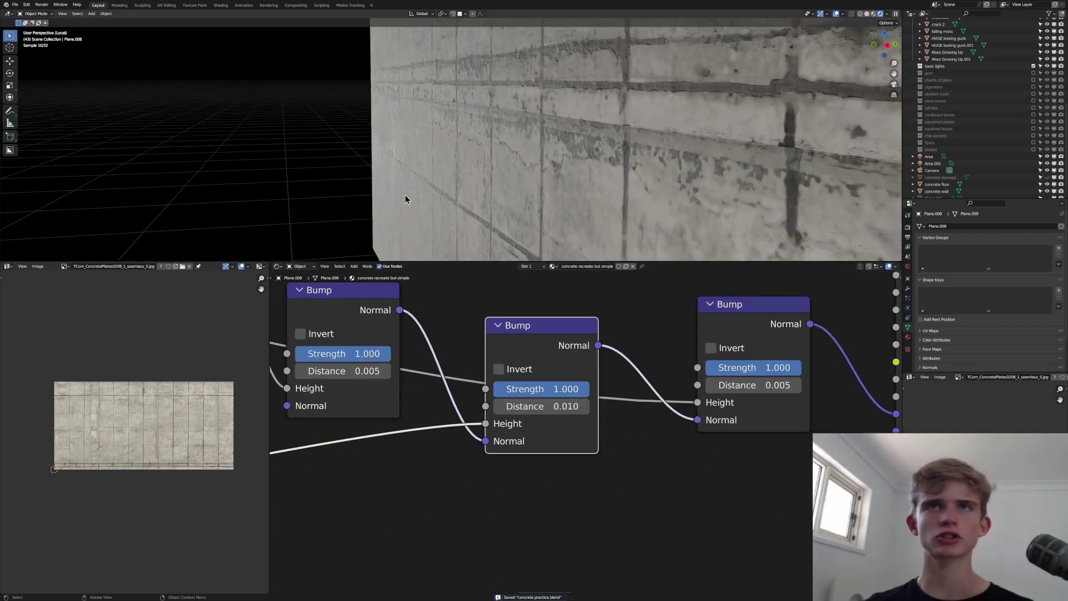
{"action": "scroll", "coordinate": [556, 401], "scroll_direction": "down", "scroll_amount": 8}
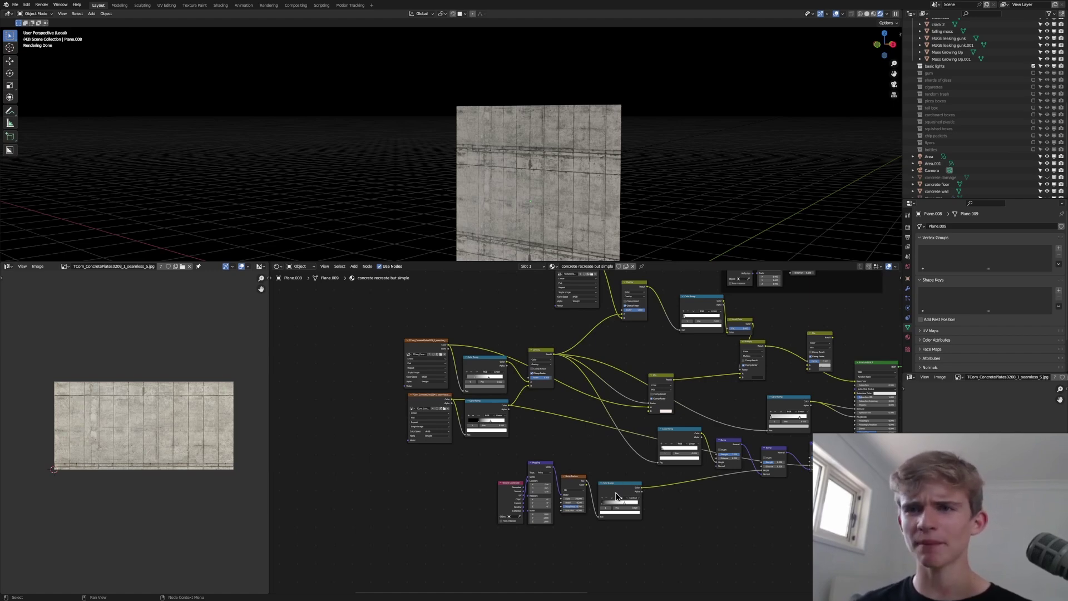
Delete the extra Mix node located between the Multiply node and the Principled BSDF.
{"action": "key", "text": "Home"}
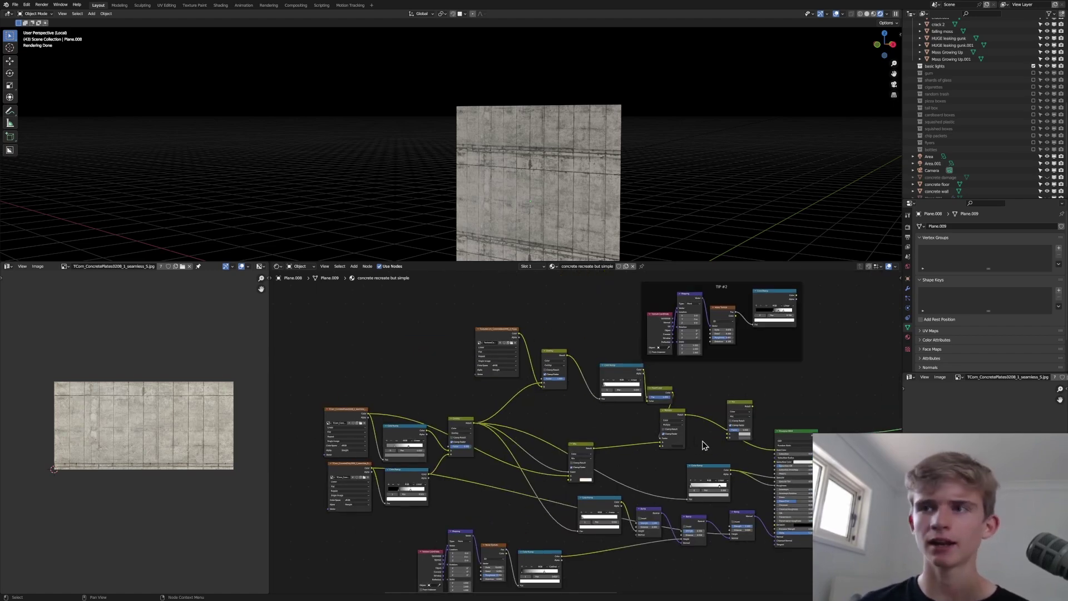
{"action": "left_click", "coordinate": [739, 418]}
{"action": "key", "text": "x"}
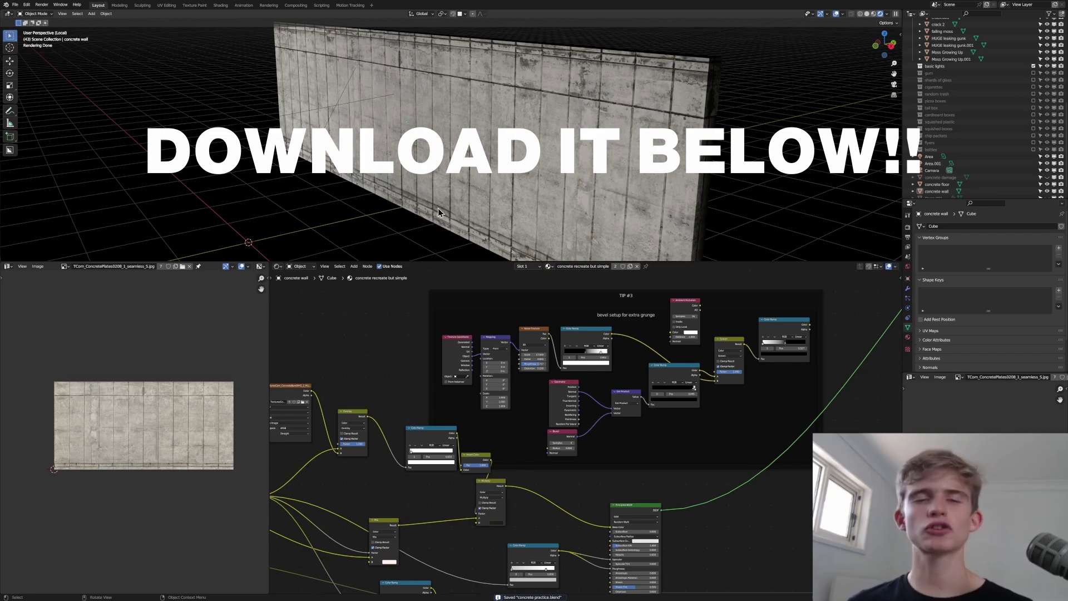
Select the concrete wall object and switch in and out of Edit Mode to inspect its mesh.
{"action": "left_click", "coordinate": [439, 208]}
{"action": "key", "text": "Tab"}
{"action": "left_click", "coordinate": [558, 183]}
{"action": "scroll", "coordinate": [551, 186], "scroll_direction": "up", "scroll_amount": 4}
{"action": "key", "text": "Tab"}
{"action": "left_click", "coordinate": [516, 120]}
{"action": "middle_click_drag", "start_coordinate": [423, 122], "coordinate": [454, 126]}
{"action": "key", "text": "Tab"}
{"action": "left_click", "coordinate": [506, 137]}
{"action": "key", "text": "Tab"}
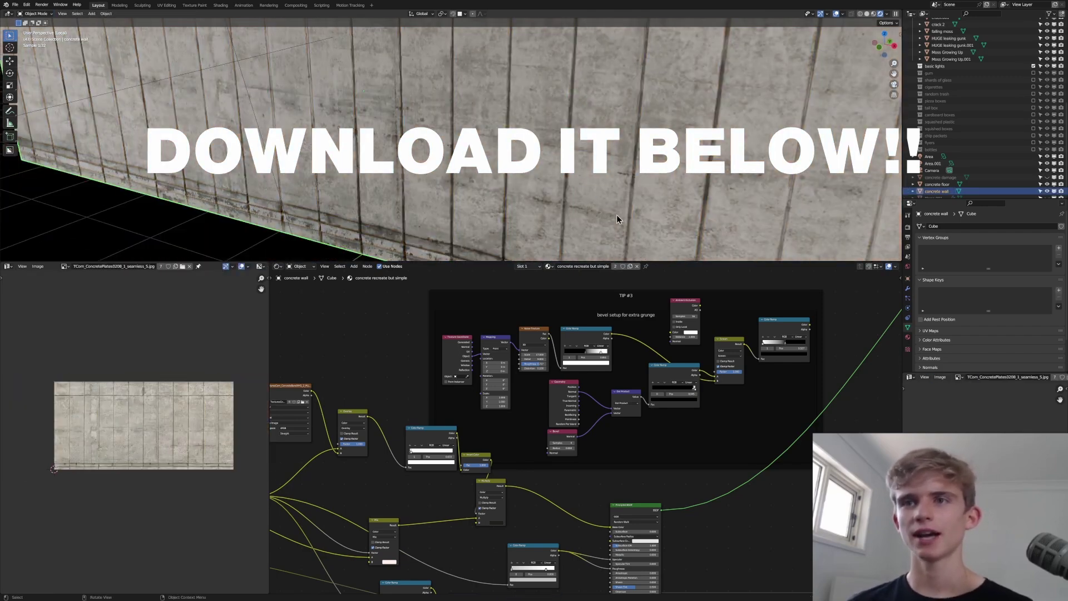
Examine the Bevel, Geometry and Dot Product nodes in the TIP #3 bevel grunge setup.
{"action": "scroll", "coordinate": [591, 442], "scroll_direction": "up", "scroll_amount": 5}
{"action": "left_click", "coordinate": [590, 442]}
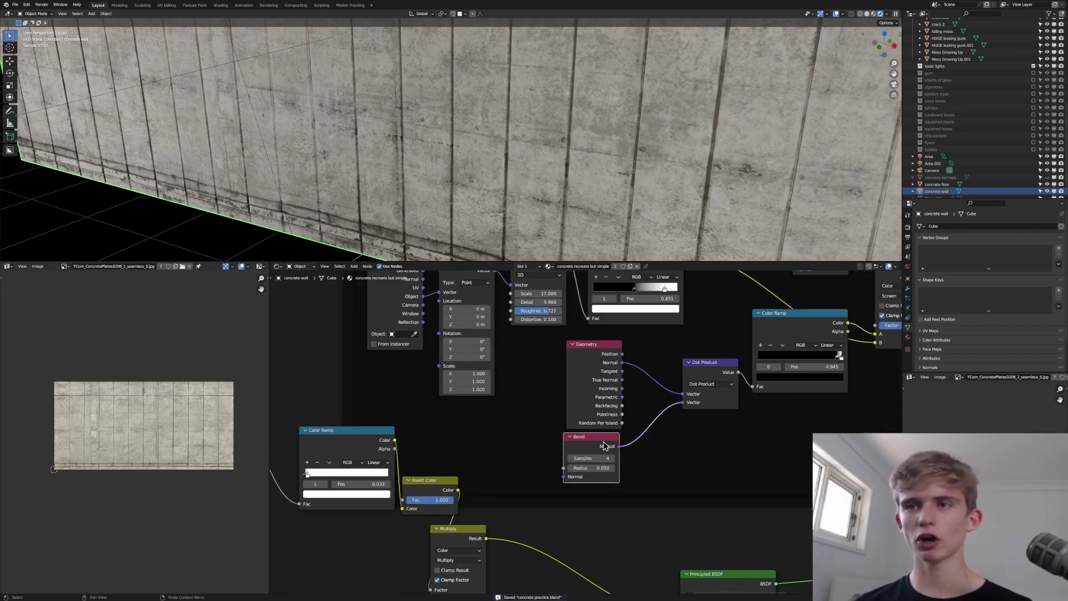
{"action": "left_click", "coordinate": [585, 359]}
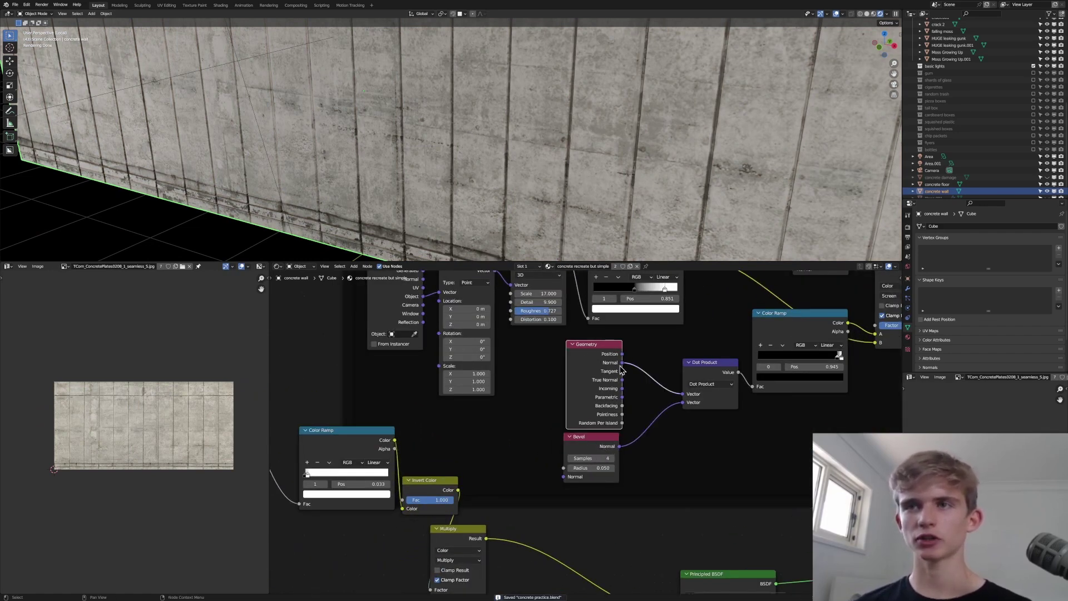
{"action": "left_click", "coordinate": [692, 377]}
Add a Vector Math node below the existing Dot Product node and set its operation to Dot Product.
{"action": "key", "text": "shift+a"}
{"action": "type", "text": "s"}
{"action": "type", "text": "vecto"}
{"action": "key", "text": "Return"}
{"action": "left_click", "coordinate": [719, 421]}
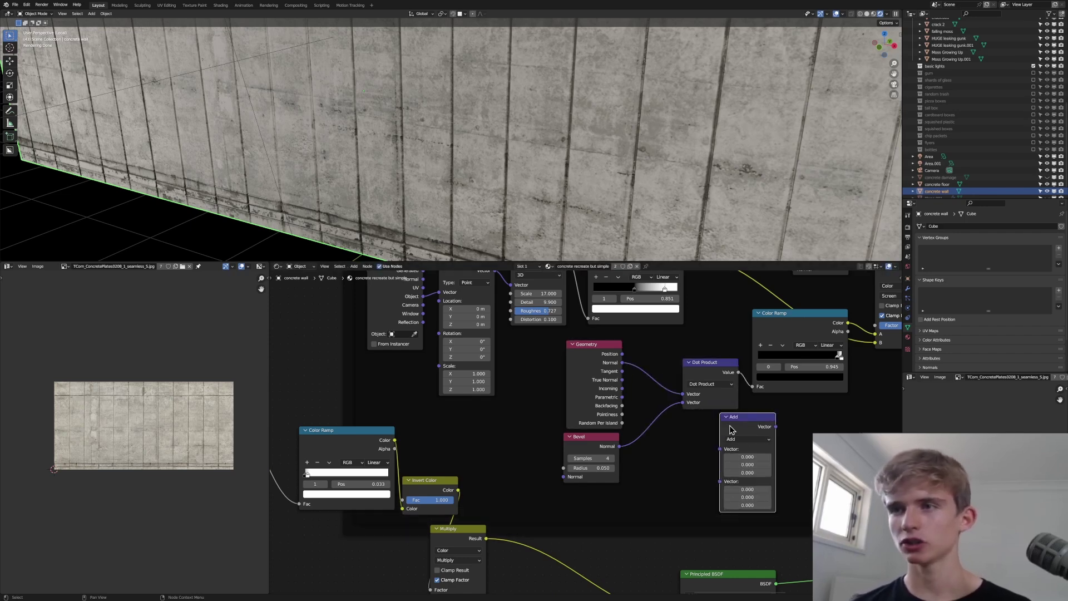
{"action": "left_click", "coordinate": [747, 439]}
{"action": "left_click", "coordinate": [746, 540]}
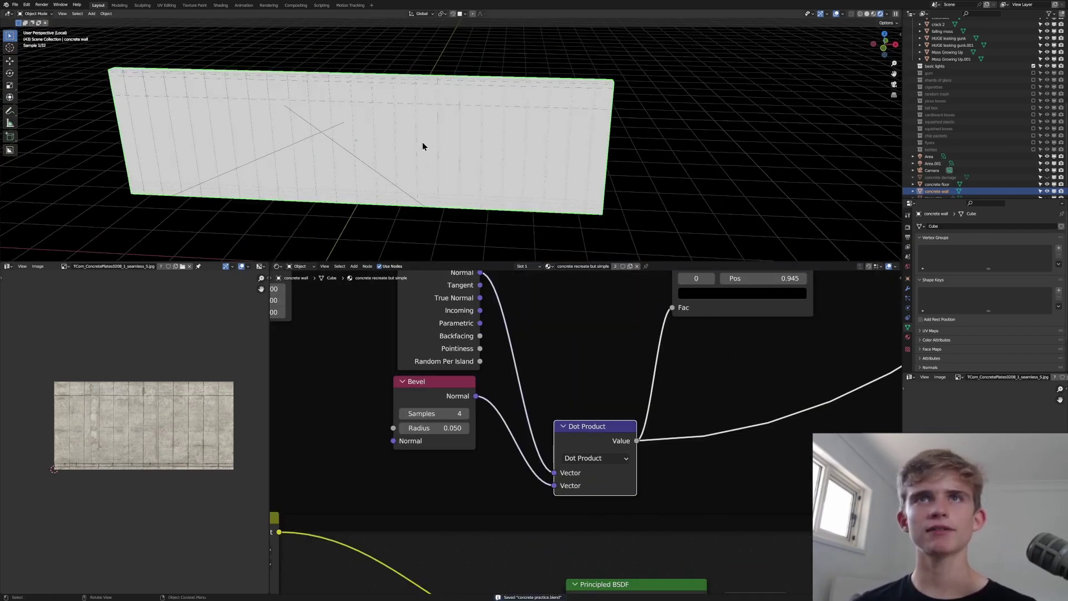
Inspect the Dot Product mask on the wall, and add a Mix Shader node after the Principled BSDF.
{"action": "scroll", "coordinate": [444, 123], "scroll_direction": "up", "scroll_amount": 5}
{"action": "scroll", "coordinate": [802, 480], "scroll_direction": "down", "scroll_amount": 3}
{"action": "key", "text": "shift+a"}
{"action": "type", "text": "mix shade"}
{"action": "key", "text": "Return"}
{"action": "left_click", "coordinate": [640, 484]}
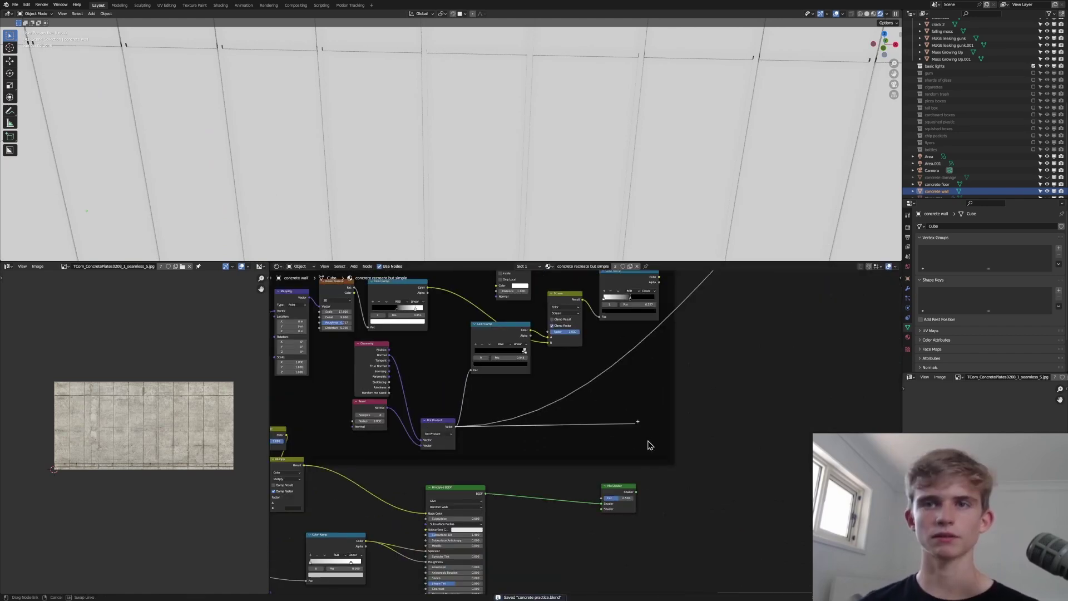
Connect the Dot Product value to the Mix Shader's factor and preview the mask and shader mix on the wall.
{"action": "left_click_drag", "start_coordinate": [647, 440], "coordinate": [601, 498]}
{"action": "middle_click_drag", "start_coordinate": [589, 486], "coordinate": [612, 451]}
{"action": "left_click", "coordinate": [469, 550], "text": "ctrl+shift"}
{"action": "scroll", "coordinate": [460, 143], "scroll_direction": "down", "scroll_amount": 5}
{"action": "scroll", "coordinate": [465, 162], "scroll_direction": "up", "scroll_amount": 5}
Insert an Invert Color node between the Dot Product and the Mix Shader's factor, and save the file.
{"action": "key", "text": "shift+a"}
{"action": "type", "text": "invert"}
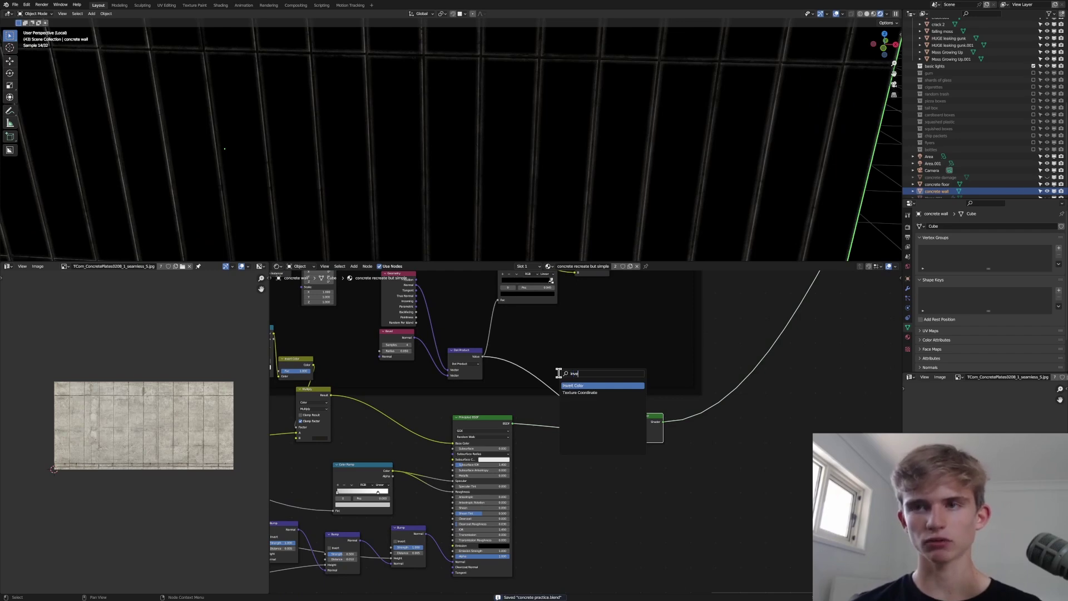
{"action": "key", "text": "Return"}
{"action": "left_click", "coordinate": [559, 372]}
{"action": "middle_click_drag", "start_coordinate": [600, 467], "coordinate": [589, 382]}
{"action": "key", "text": "ctrl+s"}
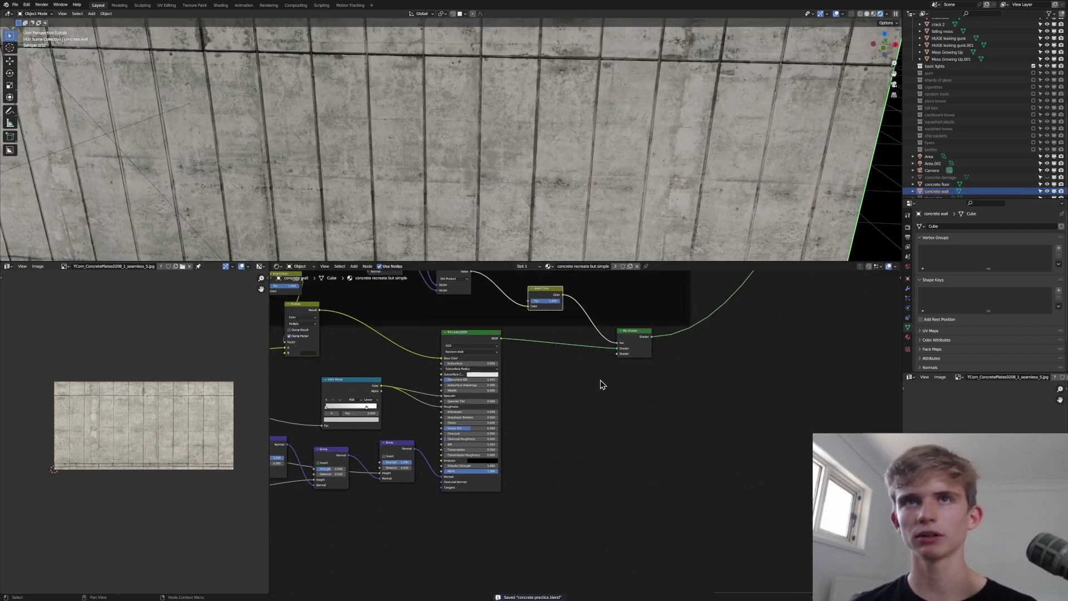
{"action": "scroll", "coordinate": [479, 152], "scroll_direction": "up", "scroll_amount": 3}
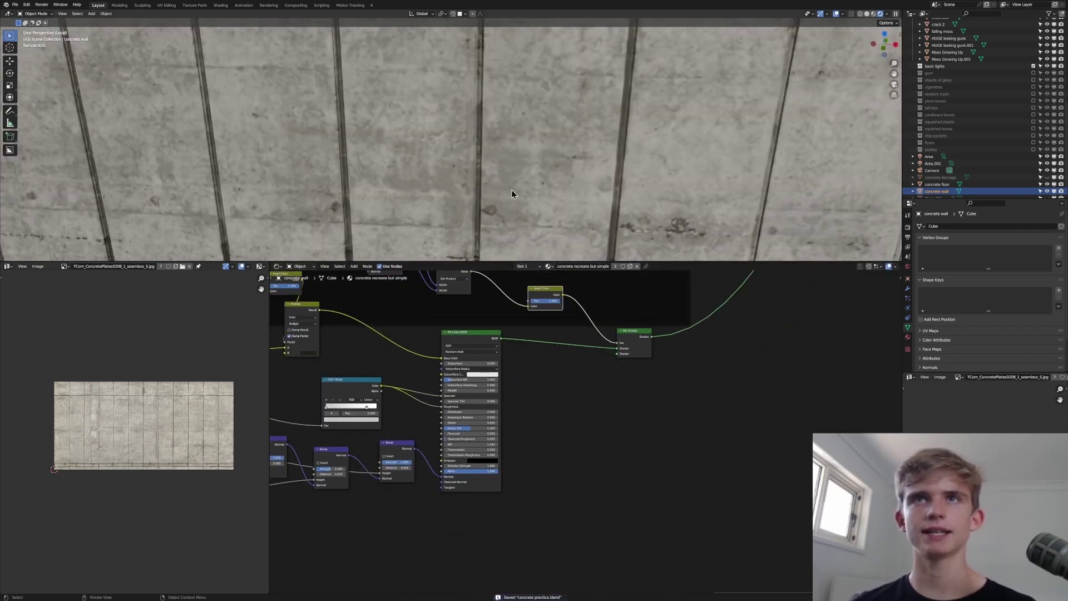
Place a second Principled BSDF below the Mix Shader, with a dark brown base color of hue 0.032, saturation 0.269, value 0.028, and save.
{"action": "key", "text": "shift+d"}
{"action": "left_click", "coordinate": [622, 411]}
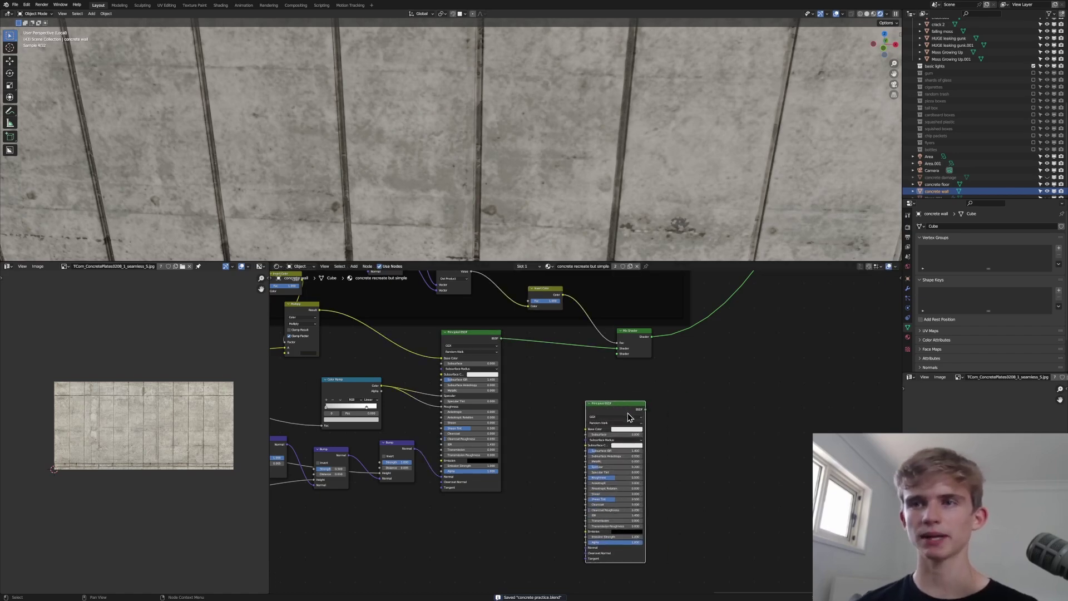
{"action": "scroll", "coordinate": [623, 412], "scroll_direction": "up", "scroll_amount": 3}
{"action": "left_click", "coordinate": [623, 436]}
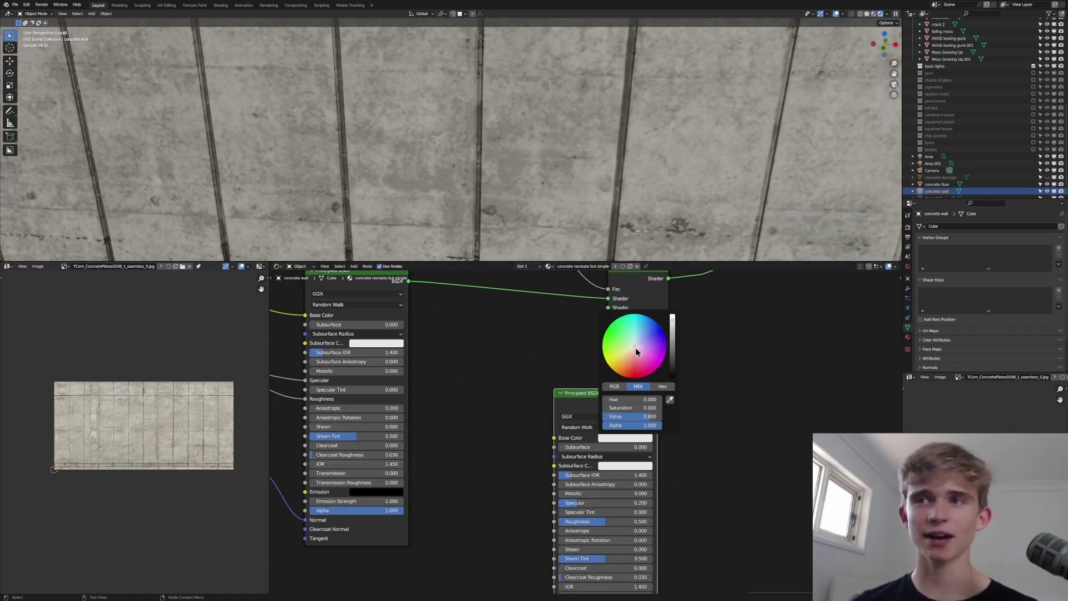
{"action": "key", "text": "Escape"}
{"action": "left_click", "coordinate": [633, 438]}
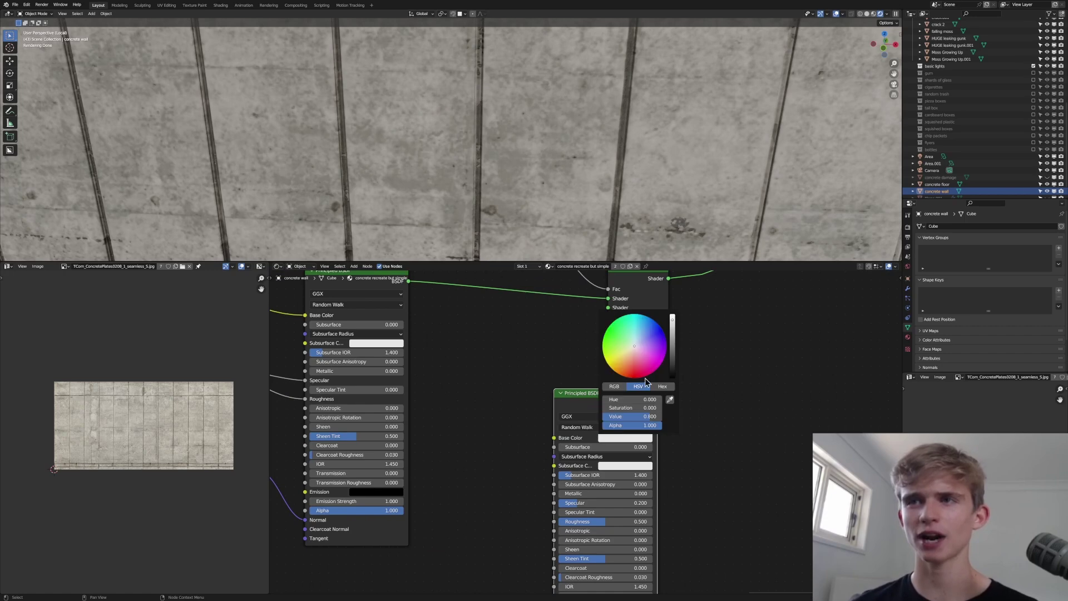
{"action": "left_click_drag", "start_coordinate": [670, 362], "coordinate": [667, 369]}
{"action": "left_click", "coordinate": [631, 356]}
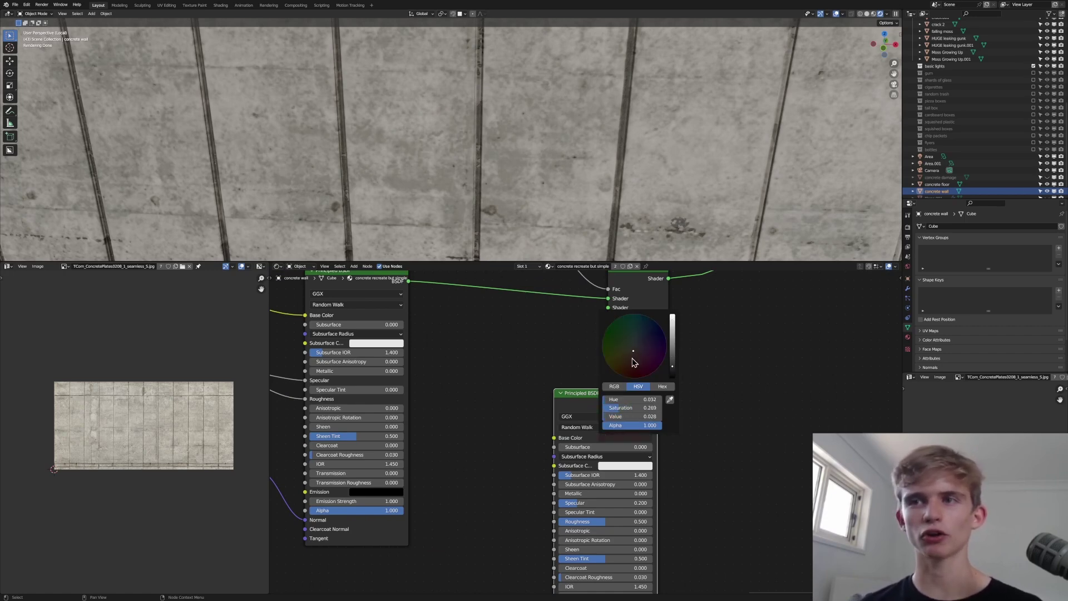
{"action": "key", "text": "ctrl+s"}
Set the second Principled BSDF's roughness to 0.878 and connect it to the Mix Shader's free shader input.
{"action": "middle_click_drag", "start_coordinate": [685, 487], "coordinate": [678, 436]}
{"action": "left_click_drag", "start_coordinate": [579, 470], "coordinate": [607, 470]}
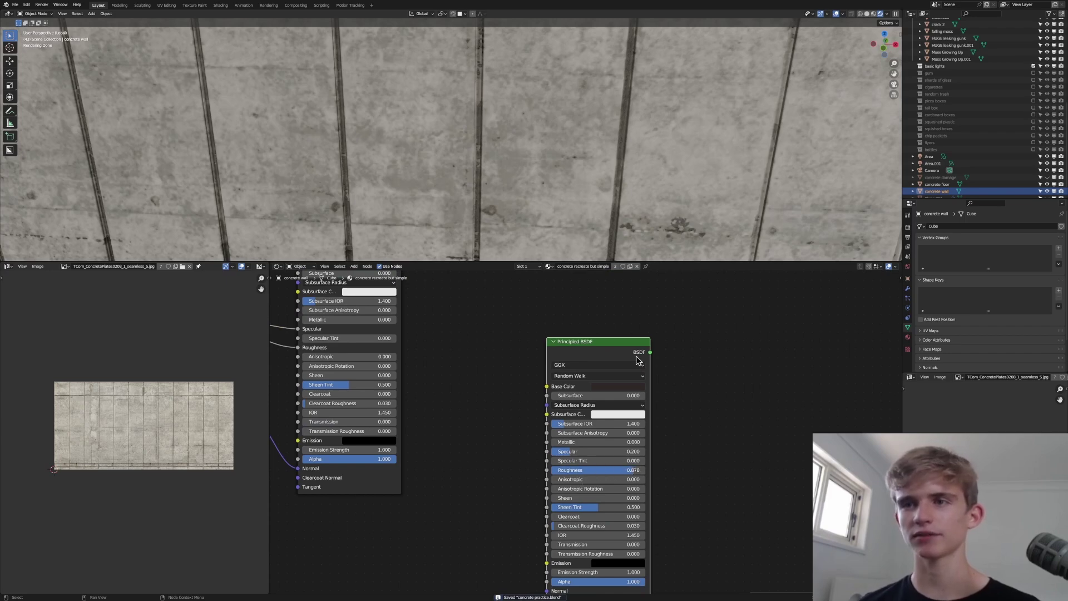
{"action": "middle_click_drag", "start_coordinate": [638, 352], "coordinate": [638, 414]}
{"action": "left_click_drag", "start_coordinate": [640, 417], "coordinate": [607, 321]}
{"action": "middle_click_drag", "start_coordinate": [620, 383], "coordinate": [617, 408]}
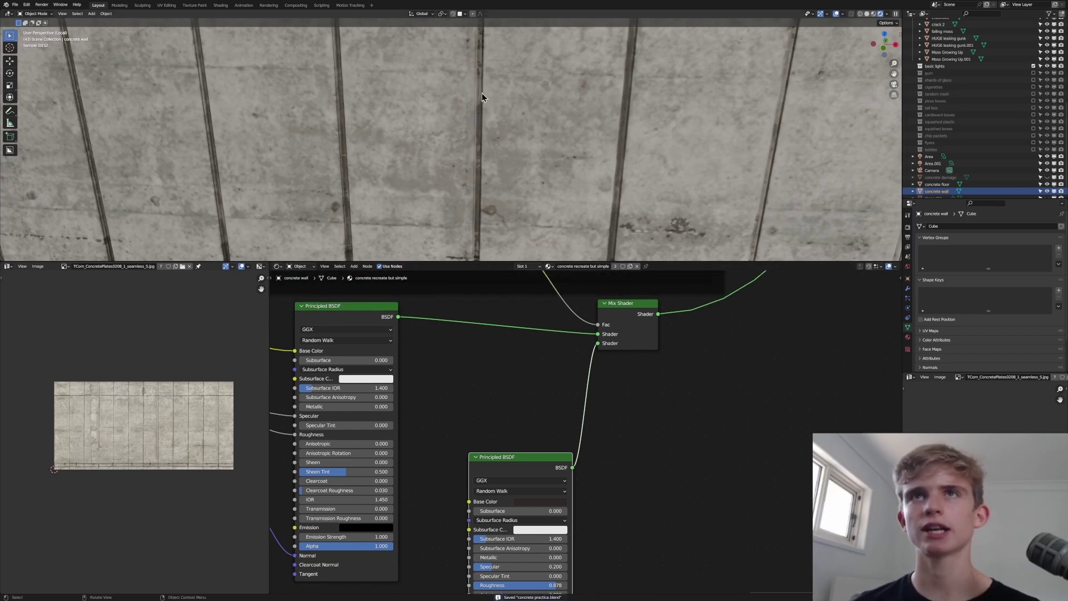
Try a red base color on the second Principled BSDF to check the edge mask, and undo it.
{"action": "scroll", "coordinate": [597, 541], "scroll_direction": "up", "scroll_amount": 6}
{"action": "left_click", "coordinate": [497, 476]}
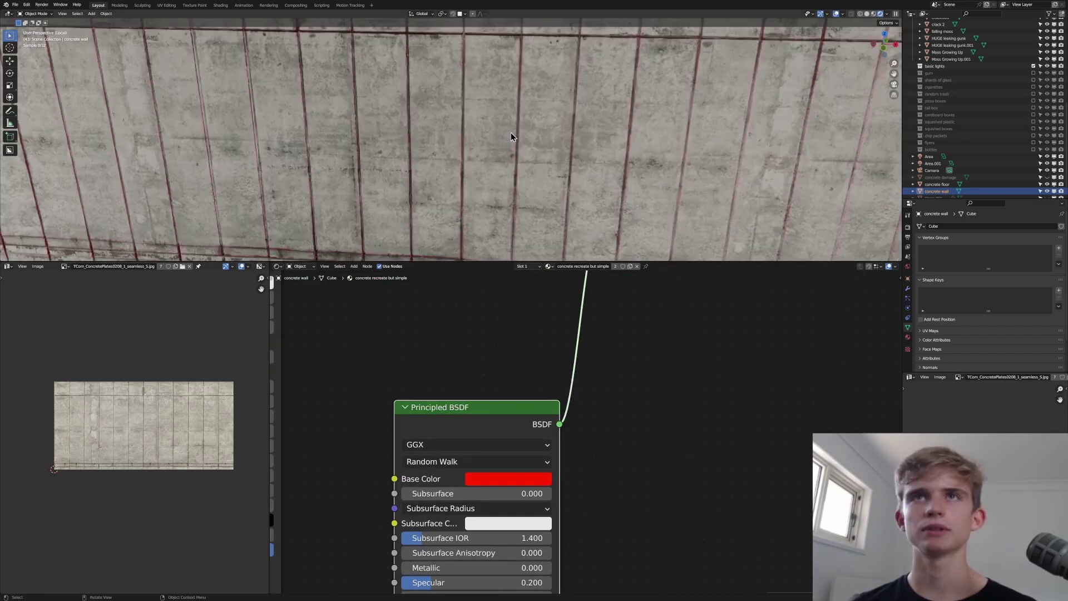
{"action": "scroll", "coordinate": [512, 136], "scroll_direction": "up", "scroll_amount": 5}
{"action": "key", "text": "ctrl+z"}
{"action": "key", "text": "ctrl+z"}
{"action": "key", "text": "ctrl+s"}
Add an Ambient Occlusion node above the Mix Shader and inspect its Color output on the wall.
{"action": "scroll", "coordinate": [539, 124], "scroll_direction": "down", "scroll_amount": 9}
{"action": "scroll", "coordinate": [598, 357], "scroll_direction": "down", "scroll_amount": 3}
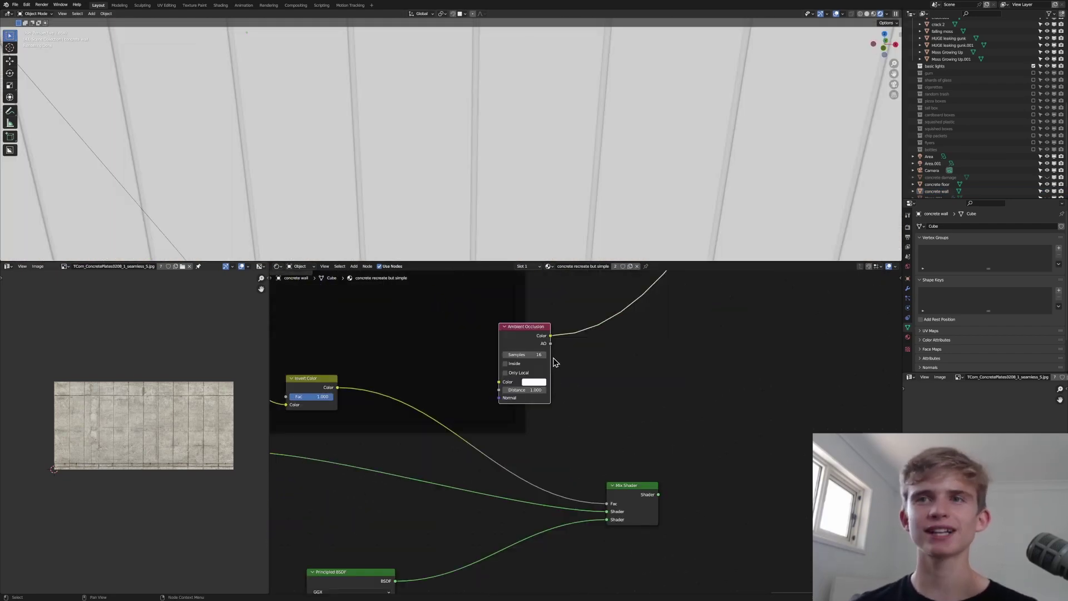
{"action": "scroll", "coordinate": [269, 161], "scroll_direction": "down", "scroll_amount": 6}
{"action": "middle_click_drag", "start_coordinate": [269, 160], "coordinate": [640, 221], "text": "shift"}
{"action": "scroll", "coordinate": [355, 124], "scroll_direction": "up", "scroll_amount": 4}
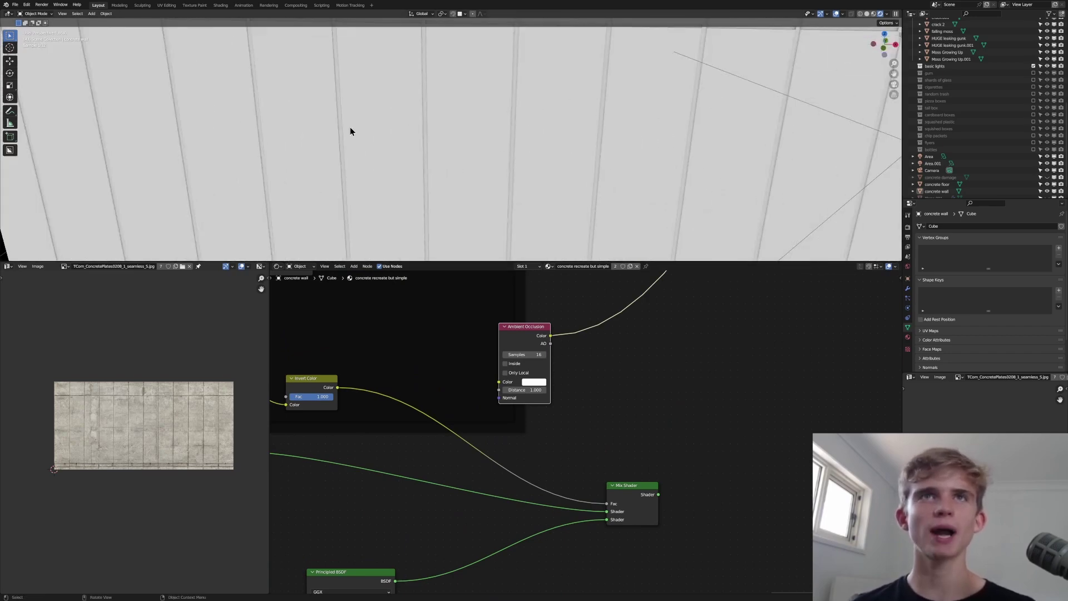
Add a large plane as a floor beneath the wall to show ambient occlusion where the objects meet.
{"action": "scroll", "coordinate": [393, 191], "scroll_direction": "down", "scroll_amount": 6}
{"action": "key", "text": "shift+a"}
{"action": "mouse_move", "coordinate": [393, 190]}
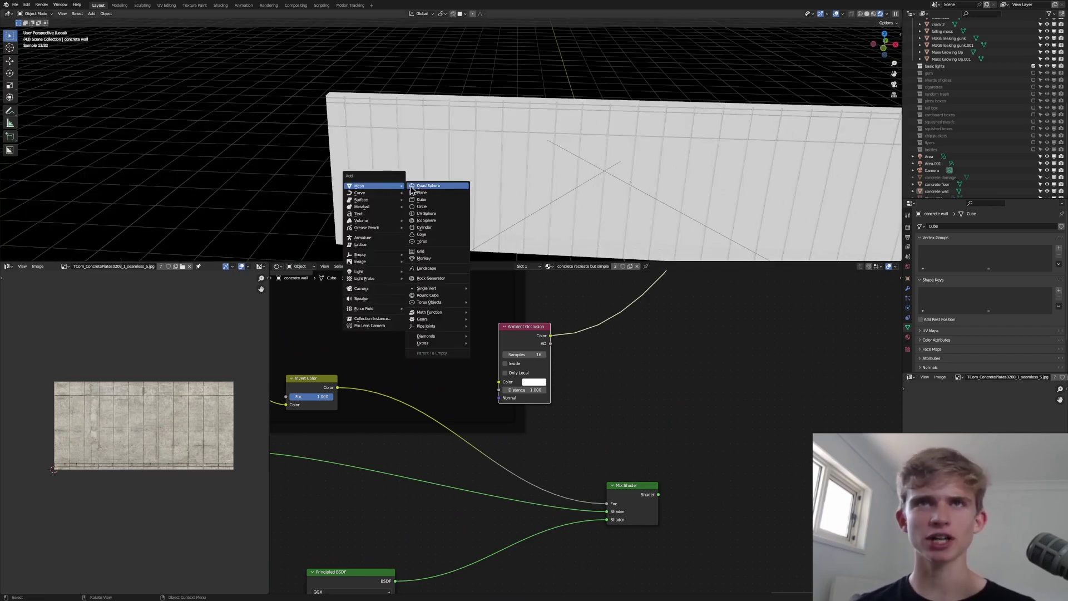
{"action": "key", "text": "shift+a"}
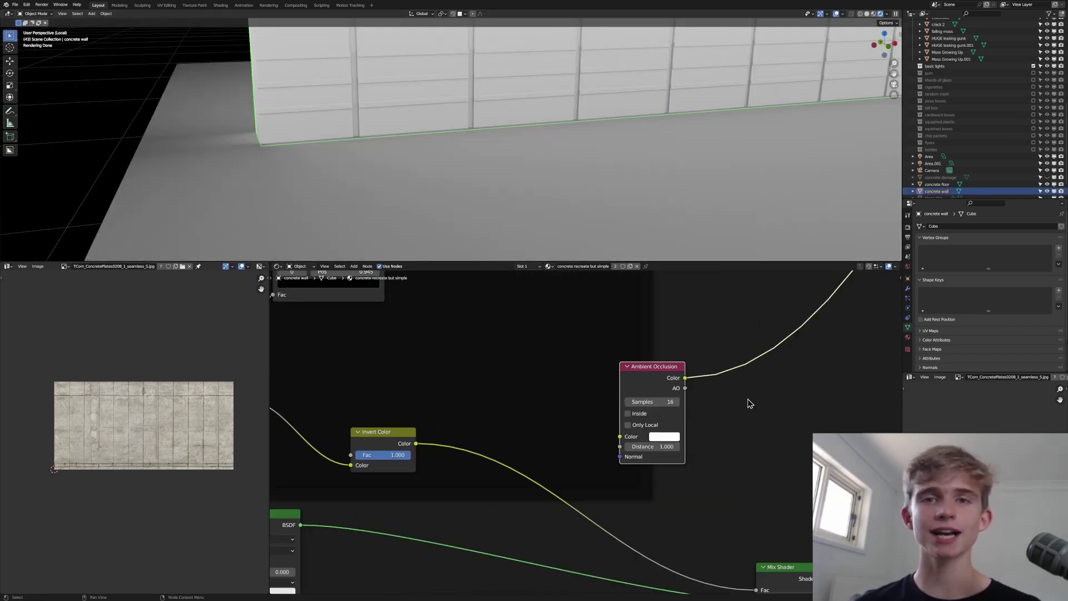
{"action": "middle_click_drag", "start_coordinate": [694, 401], "coordinate": [628, 402]}
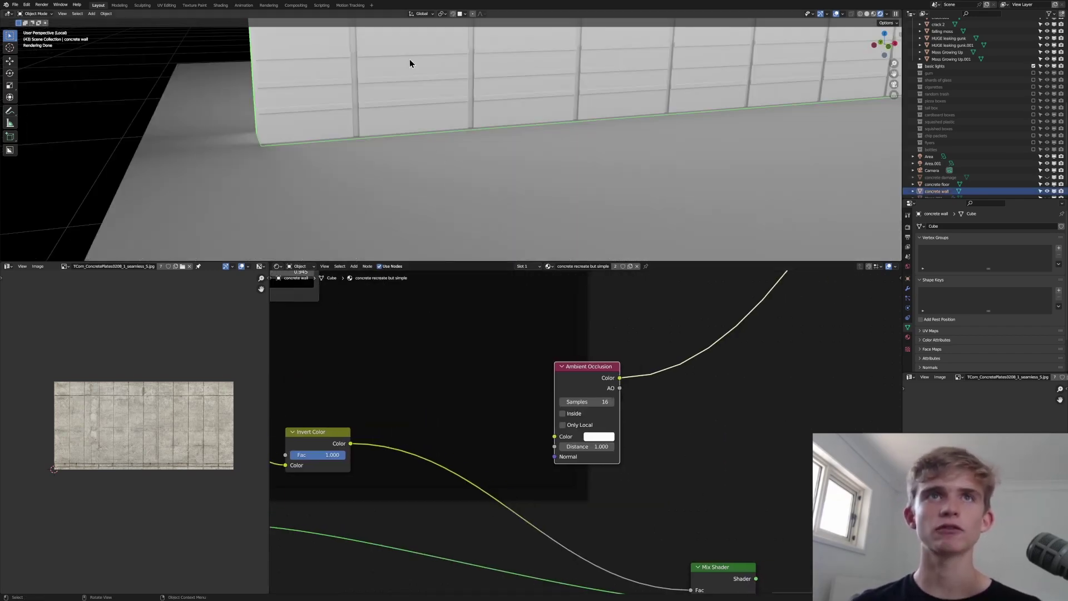
Move the concrete wall up along the Z axis to compare the occlusion on the floor plane.
{"action": "middle_click_drag", "start_coordinate": [645, 456], "coordinate": [543, 443]}
{"action": "key", "text": "g"}
{"action": "key", "text": "z"}
{"action": "left_click", "coordinate": [515, 119]}
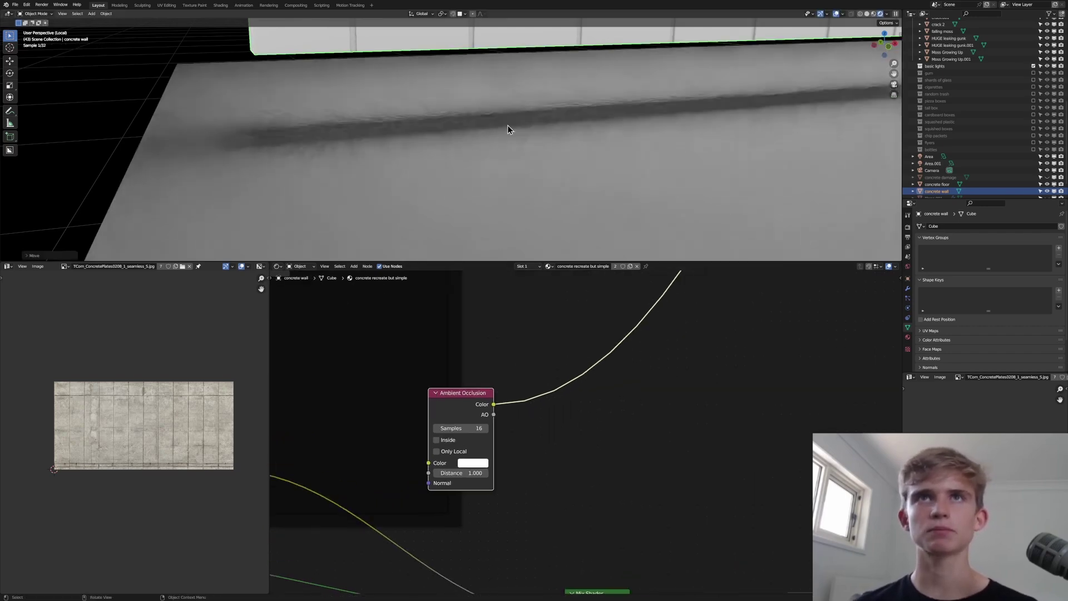
{"action": "middle_click_drag", "start_coordinate": [515, 119], "coordinate": [517, 243], "text": "shift"}
{"action": "key", "text": "Escape"}
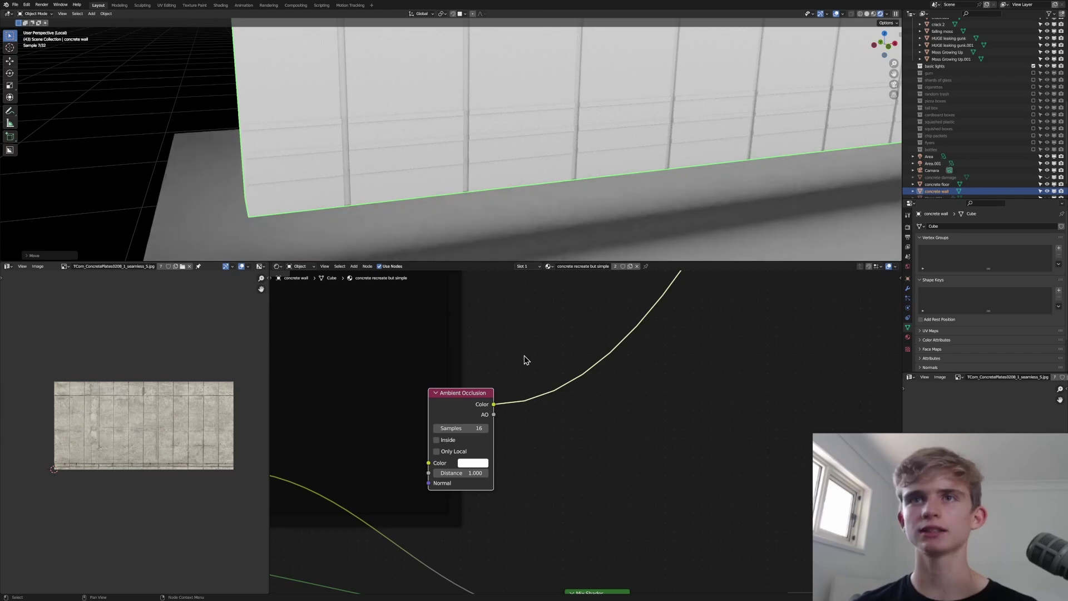
Add a Color Ramp after the Ambient Occlusion node, set its black stop to 0.767, and save the file.
{"action": "key", "text": "shift+a"}
{"action": "type", "text": "color"}
{"action": "key", "text": "Down"}
{"action": "key", "text": "Return"}
{"action": "left_click", "coordinate": [523, 359]}
{"action": "scroll", "coordinate": [541, 367], "scroll_direction": "up", "scroll_amount": 2}
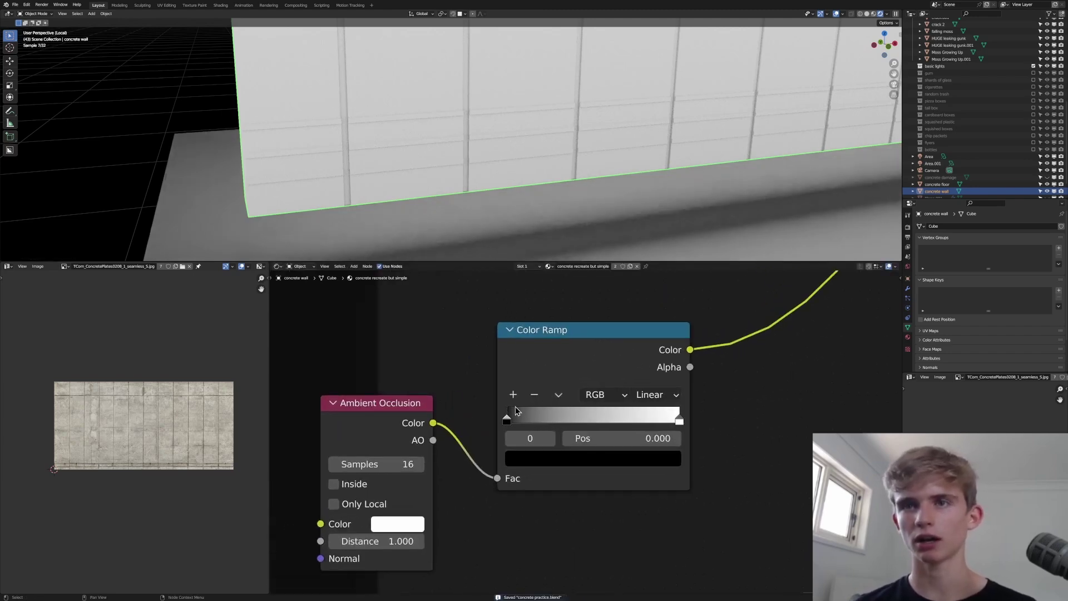
{"action": "left_click_drag", "start_coordinate": [543, 426], "coordinate": [676, 426]}
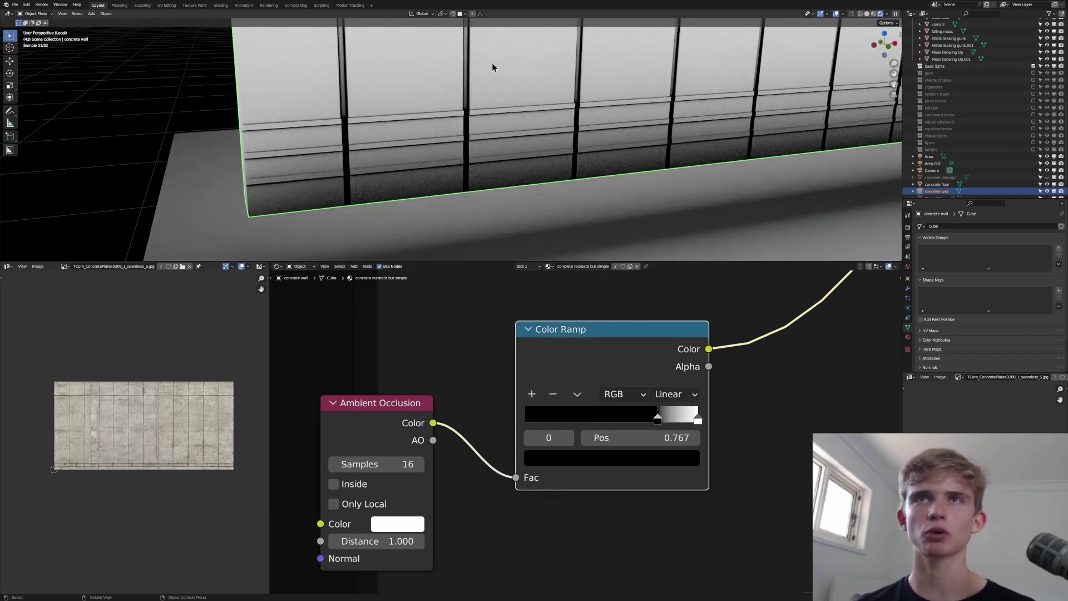
{"action": "scroll", "coordinate": [439, 169], "scroll_direction": "down", "scroll_amount": 2}
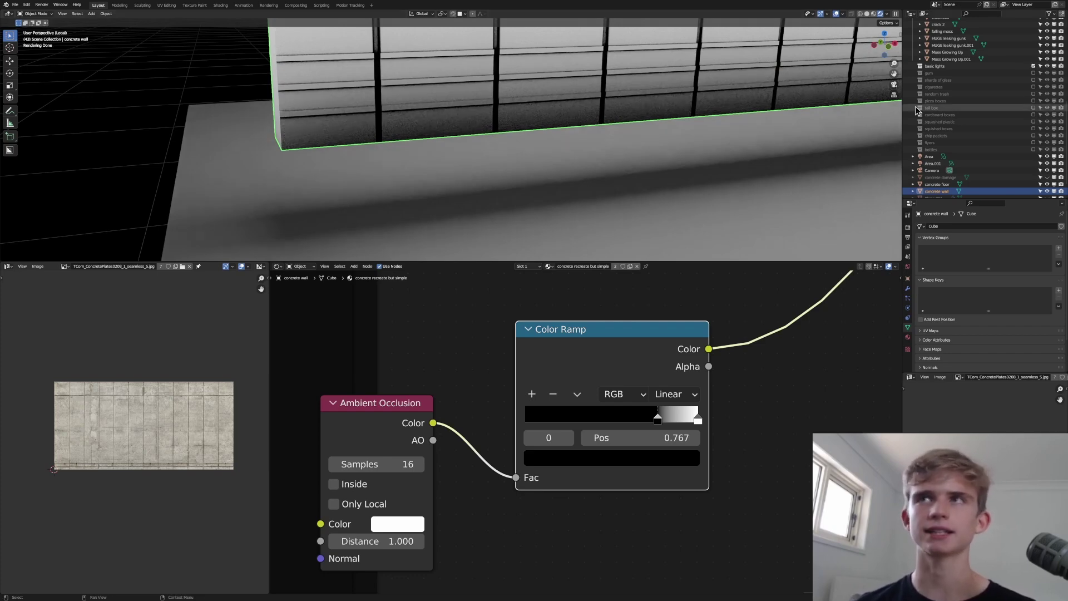
{"action": "key", "text": "ctrl+s"}
Try the Only Local option on the Ambient Occlusion node and compare the mask near the floor.
{"action": "middle_click_drag", "start_coordinate": [300, 490], "coordinate": [578, 475]}
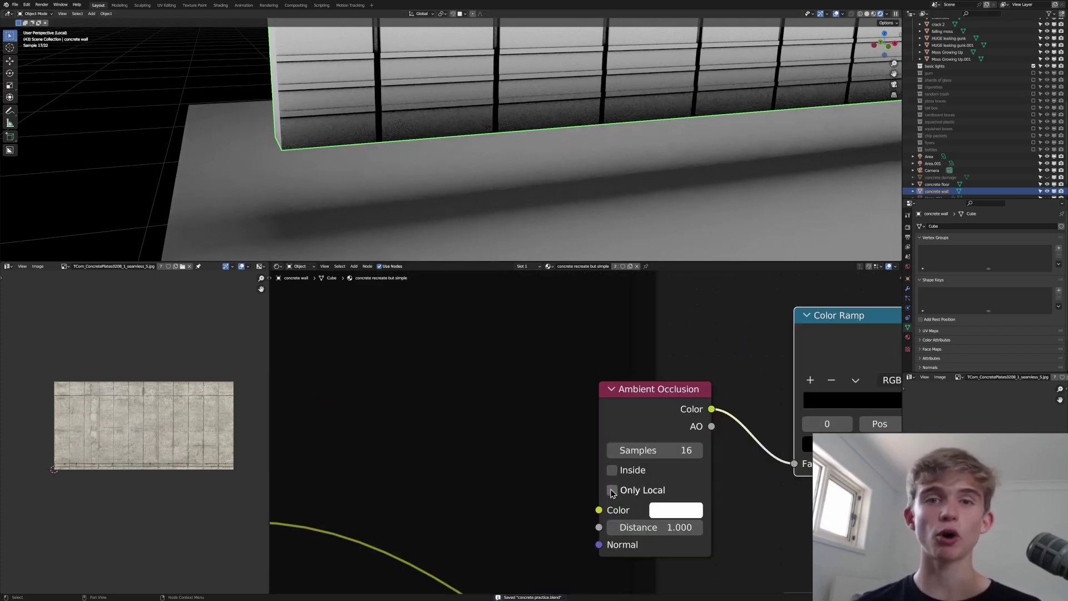
{"action": "left_click", "coordinate": [611, 490]}
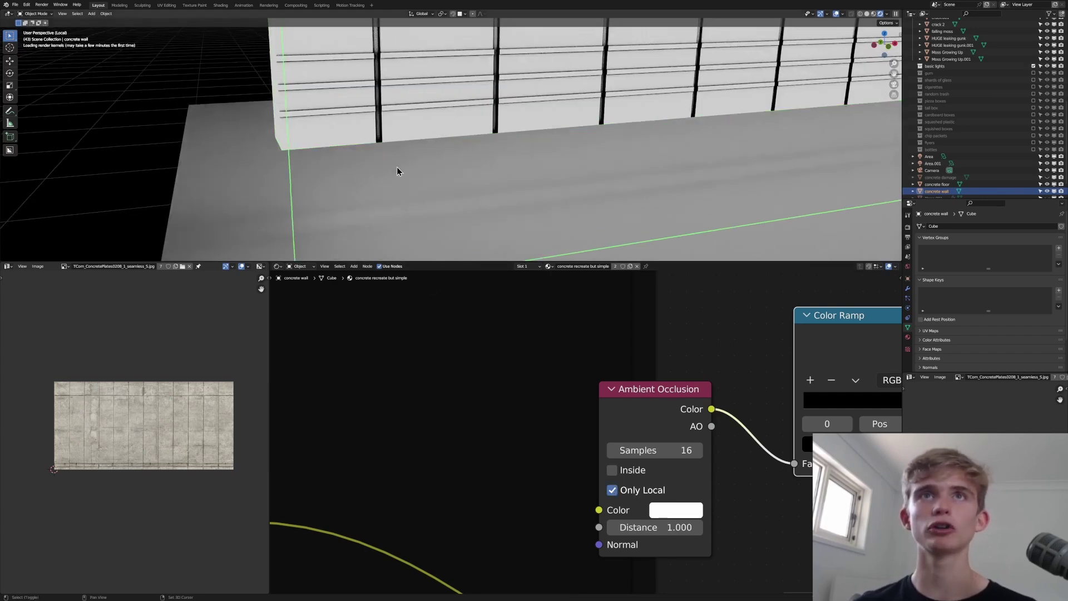
{"action": "middle_click_drag", "start_coordinate": [397, 171], "coordinate": [436, 226]}
{"action": "scroll", "coordinate": [626, 359], "scroll_direction": "down", "scroll_amount": 6}
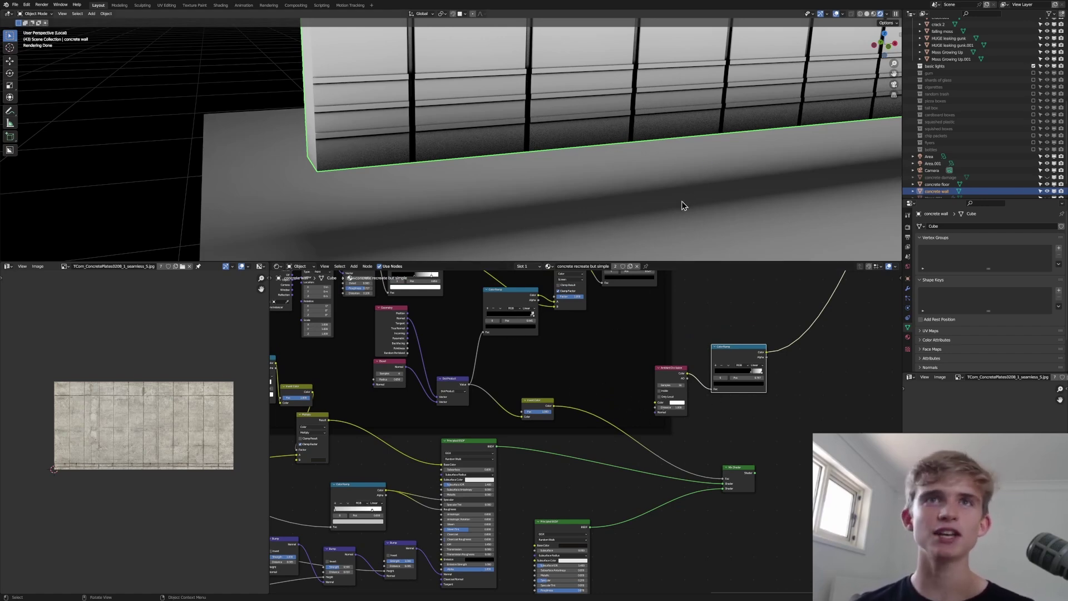
{"action": "scroll", "coordinate": [408, 93], "scroll_direction": "up", "scroll_amount": 6}
{"action": "scroll", "coordinate": [427, 133], "scroll_direction": "down", "scroll_amount": 4}
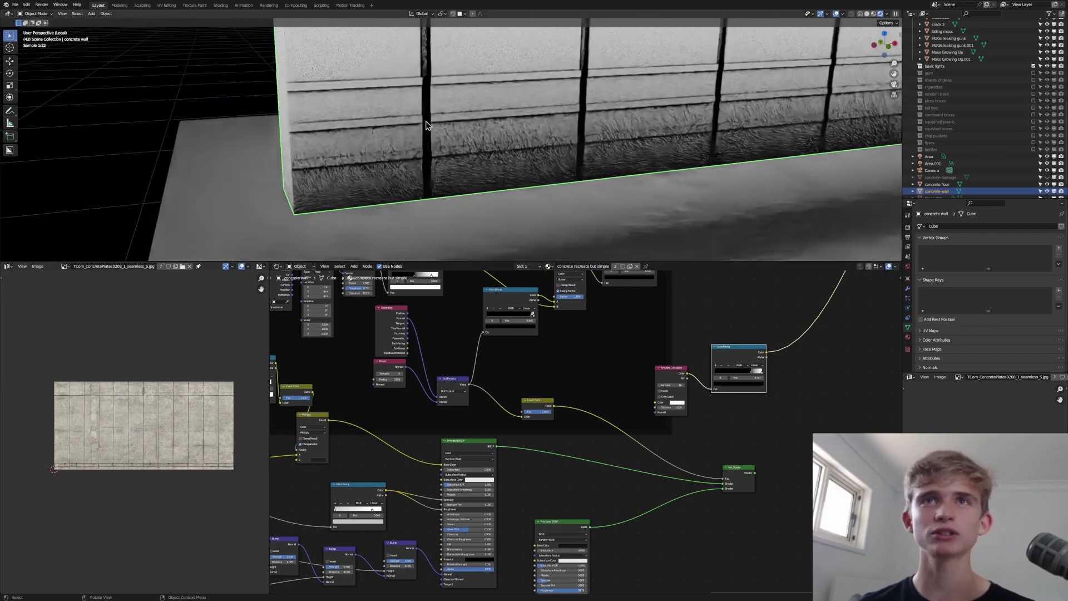
Move the Mix Shader away from the other shader nodes and adjust the Color Ramp's placement to make room.
{"action": "middle_click_drag", "start_coordinate": [727, 476], "coordinate": [734, 457]}
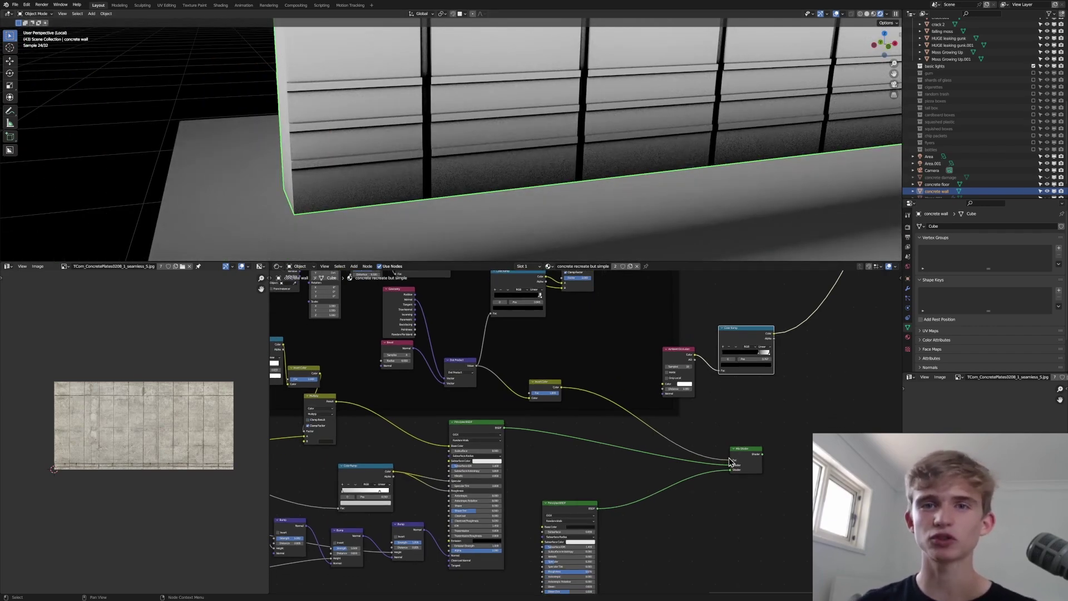
{"action": "left_click_drag", "start_coordinate": [757, 461], "coordinate": [844, 457]}
{"action": "middle_click_drag", "start_coordinate": [794, 437], "coordinate": [588, 430]}
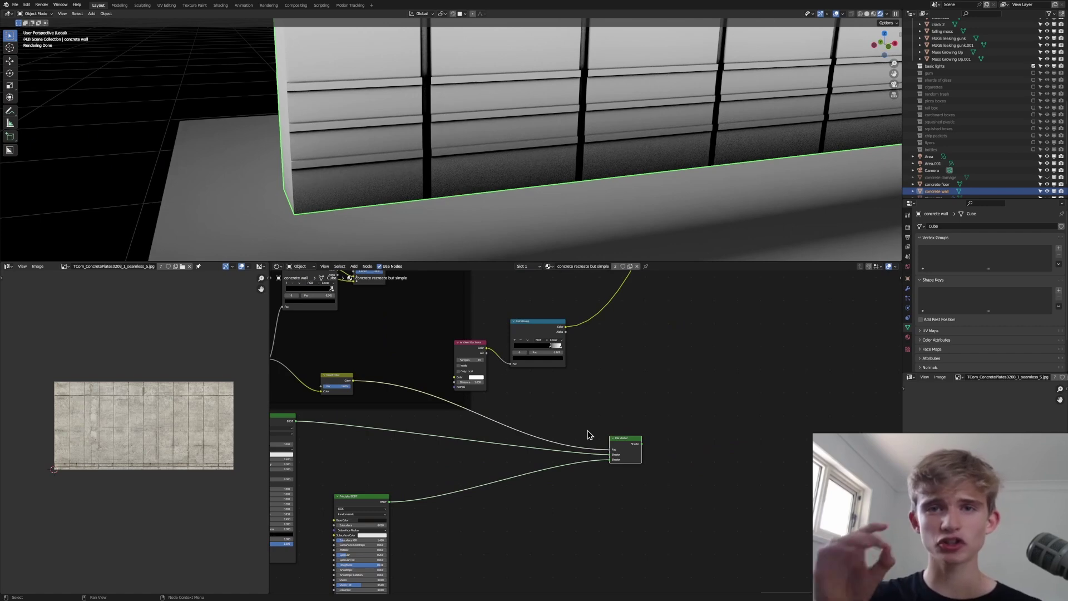
{"action": "key", "text": "shift+a"}
{"action": "left_click", "coordinate": [552, 392]}
{"action": "key", "text": "Escape"}
{"action": "left_click_drag", "start_coordinate": [542, 327], "coordinate": [529, 331]}
Examine the ambient occlusion mask chain through the Color Ramp and Invert Color nodes to the final Mix Shader.
{"action": "scroll", "coordinate": [518, 369], "scroll_direction": "down", "scroll_amount": 5}
{"action": "middle_click_drag", "start_coordinate": [519, 372], "coordinate": [595, 394]}
{"action": "scroll", "coordinate": [595, 393], "scroll_direction": "down", "scroll_amount": 2}
{"action": "middle_click_drag", "start_coordinate": [547, 422], "coordinate": [586, 420]}
{"action": "middle_click_drag", "start_coordinate": [475, 468], "coordinate": [650, 447]}
{"action": "scroll", "coordinate": [650, 447], "scroll_direction": "up", "scroll_amount": 1}
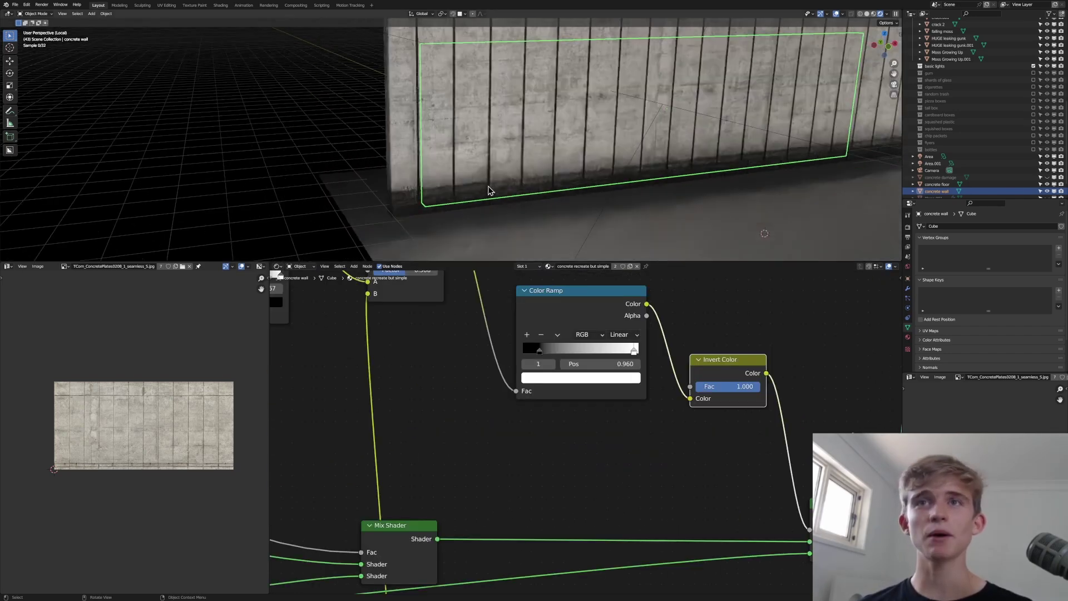
Select the floor plane and move it along the global Z axis to test the grime at the wall's base.
{"action": "middle_click_drag", "start_coordinate": [509, 198], "coordinate": [490, 179]}
{"action": "left_click", "coordinate": [546, 241]}
{"action": "key", "text": "g"}
{"action": "key", "text": "z"}
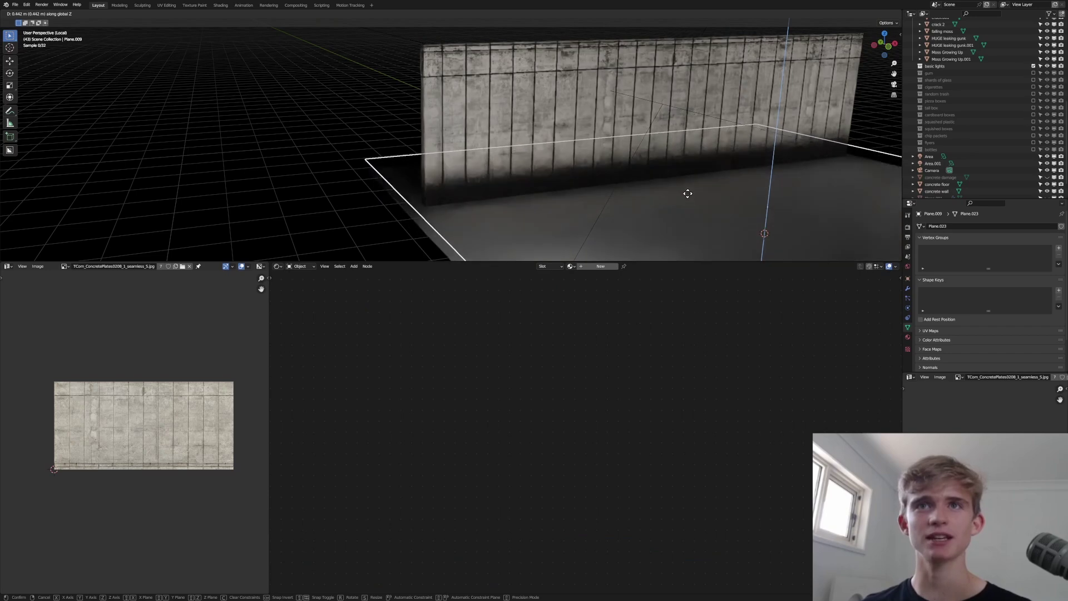
{"action": "left_click", "coordinate": [675, 220]}
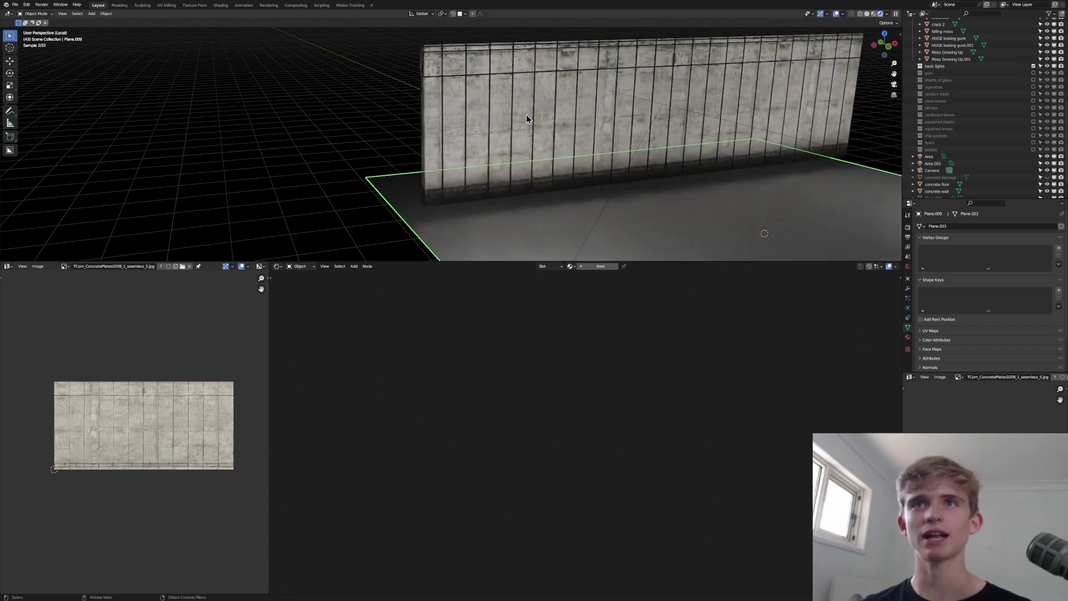
Select the concrete wall and set the white stop of the Color Ramp before the Invert Color node to 0.276.
{"action": "left_click", "coordinate": [527, 119]}
{"action": "scroll", "coordinate": [651, 378], "scroll_direction": "up", "scroll_amount": 2}
{"action": "left_click_drag", "start_coordinate": [628, 341], "coordinate": [510, 341]}
{"action": "scroll", "coordinate": [436, 219], "scroll_direction": "up", "scroll_amount": 5}
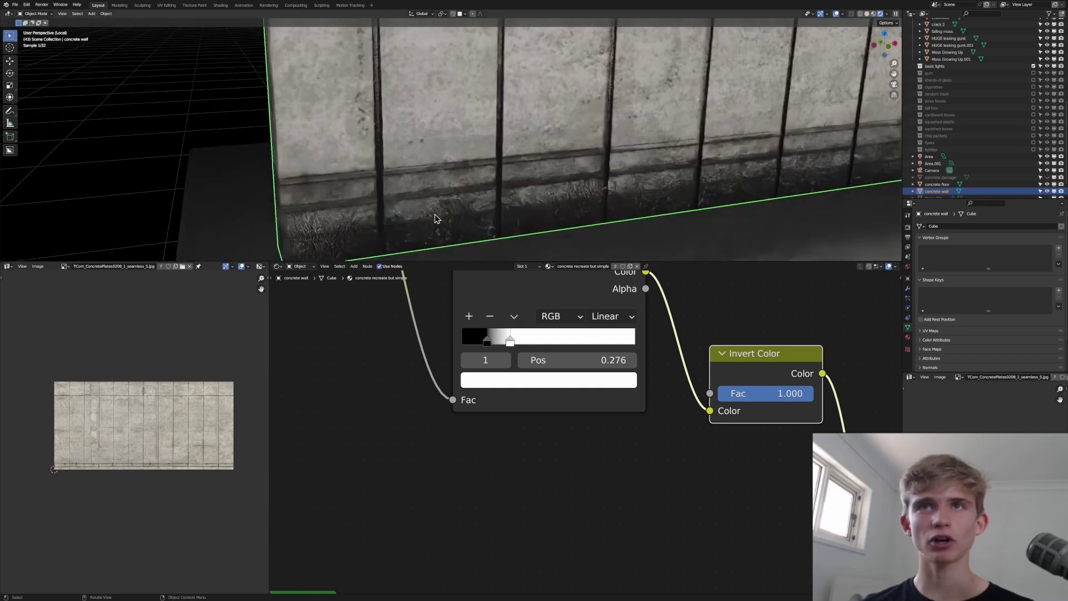
{"action": "scroll", "coordinate": [638, 212], "scroll_direction": "down", "scroll_amount": 8}
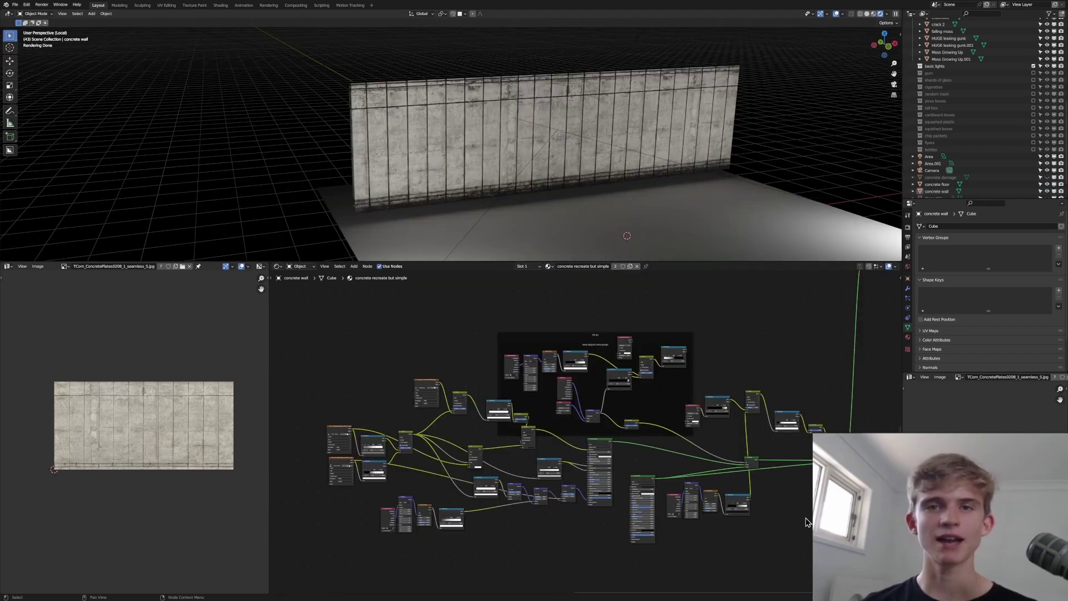
{"action": "left_click_drag", "start_coordinate": [289, 314], "coordinate": [880, 582]}
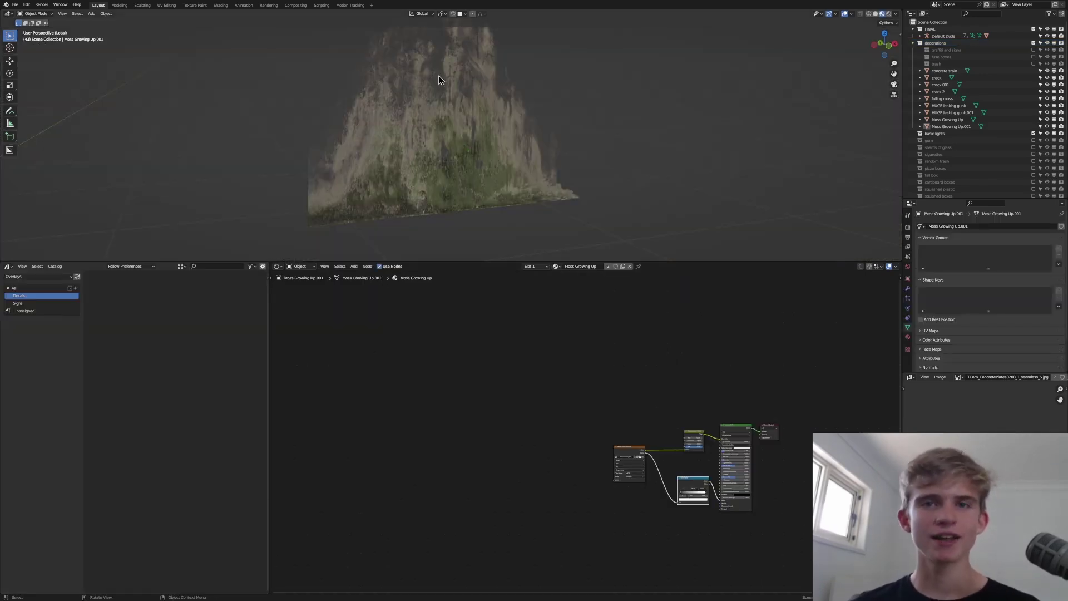
Select the Moss Growing Up.001 overlay, examine its shape and nodes, and leave local view to see the full scene.
{"action": "scroll", "coordinate": [438, 75], "scroll_direction": "down", "scroll_amount": 3}
{"action": "middle_click_drag", "start_coordinate": [438, 127], "coordinate": [488, 201], "text": "shift"}
{"action": "left_click", "coordinate": [462, 141]}
{"action": "scroll", "coordinate": [637, 431], "scroll_direction": "up", "scroll_amount": 2}
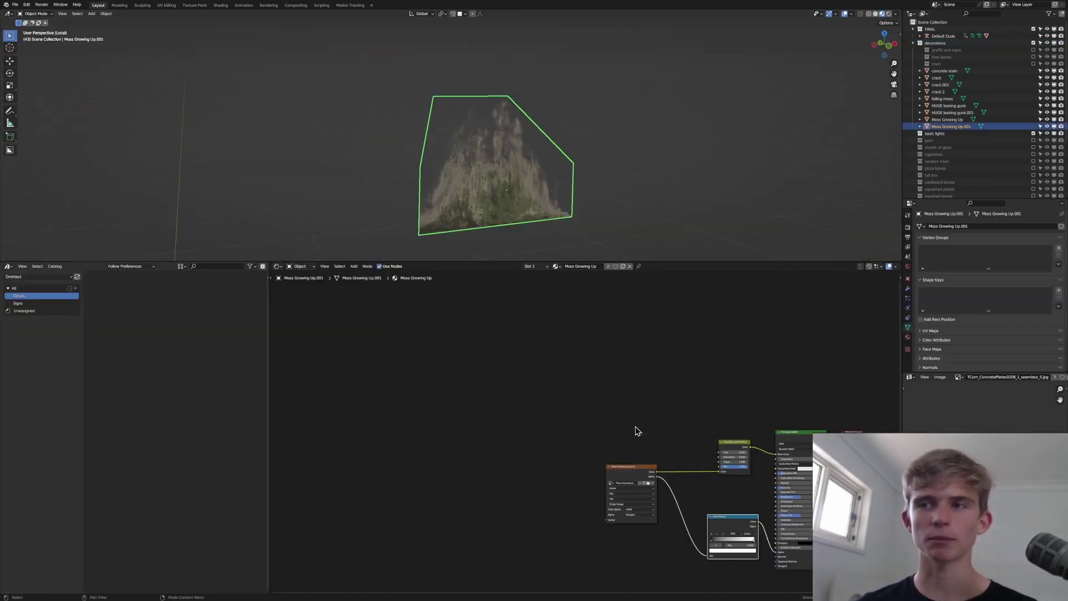
{"action": "scroll", "coordinate": [462, 186], "scroll_direction": "up", "scroll_amount": 5}
{"action": "middle_click_drag", "start_coordinate": [462, 198], "coordinate": [423, 189]}
{"action": "middle_click_drag", "start_coordinate": [456, 195], "coordinate": [556, 259], "text": "shift"}
{"action": "scroll", "coordinate": [523, 178], "scroll_direction": "up", "scroll_amount": 1}
{"action": "scroll", "coordinate": [560, 178], "scroll_direction": "down", "scroll_amount": 4}
{"action": "middle_click_drag", "start_coordinate": [620, 235], "coordinate": [579, 195], "text": "shift"}
{"action": "key", "text": "KP_Divide"}
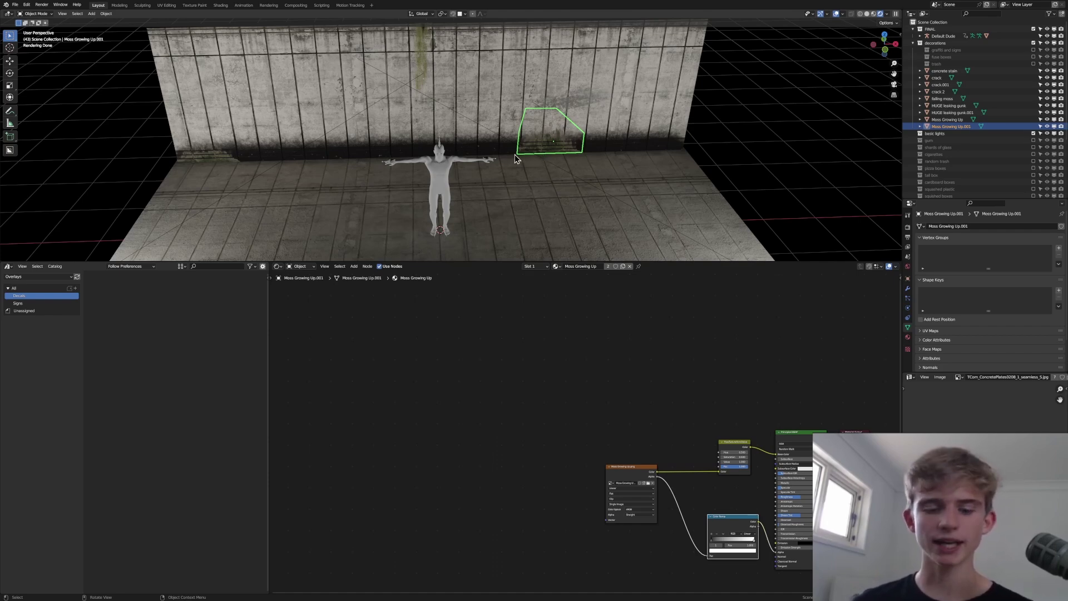
Add the asset example folder from the B: drive as an asset library in the file path preferences.
{"action": "left_click", "coordinate": [26, 5]}
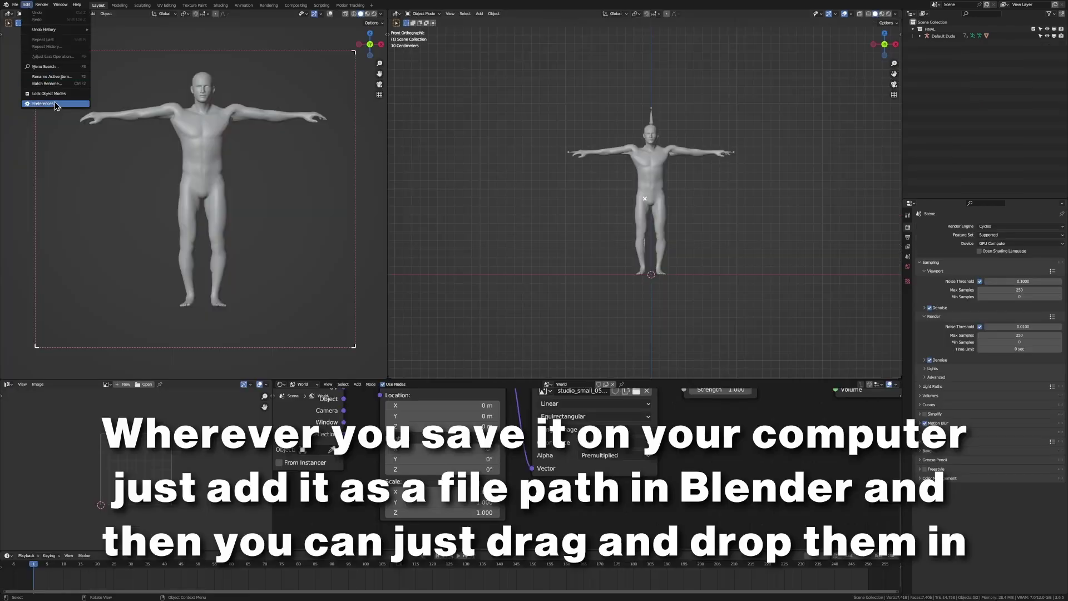
{"action": "left_click", "coordinate": [39, 97]}
{"action": "left_click", "coordinate": [15, 133]}
{"action": "scroll", "coordinate": [217, 145], "scroll_direction": "down", "scroll_amount": 2}
{"action": "left_click", "coordinate": [224, 127]}
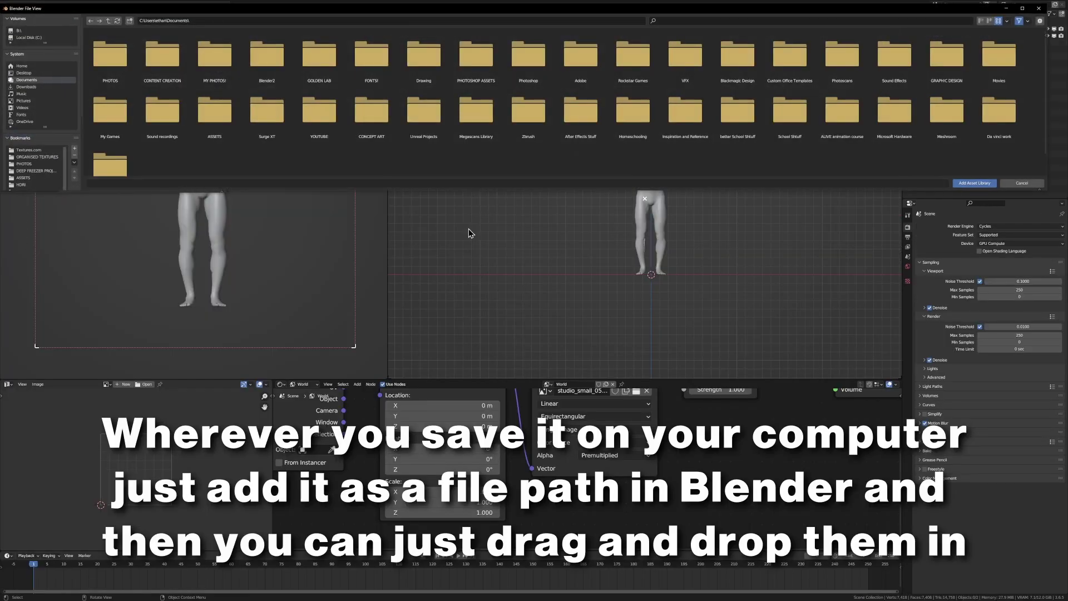
{"action": "left_click", "coordinate": [34, 31]}
{"action": "double_click", "coordinate": [109, 55]}
{"action": "double_click", "coordinate": [109, 55]}
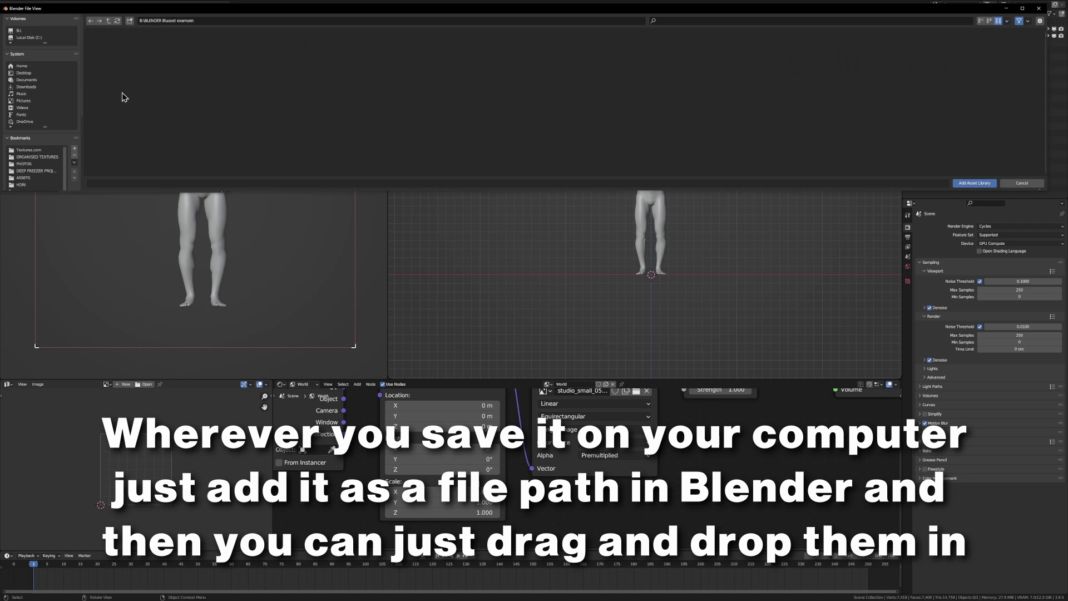
{"action": "left_click", "coordinate": [973, 183]}
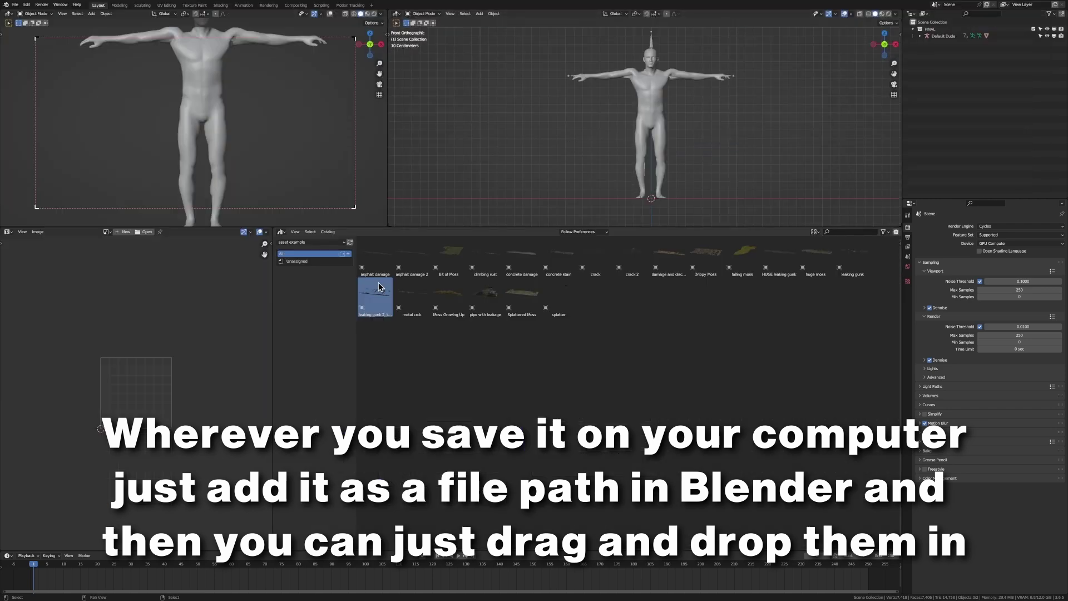
Place the leaking gunk 2 asset beside the figure and rotate it 90° about the X axis.
{"action": "left_click_drag", "start_coordinate": [374, 295], "coordinate": [591, 139]}
{"action": "type", "text": "rx90"}
{"action": "key", "text": "Return"}
{"action": "left_click", "coordinate": [695, 66]}
{"action": "middle_click_drag", "start_coordinate": [696, 67], "coordinate": [643, 97]}
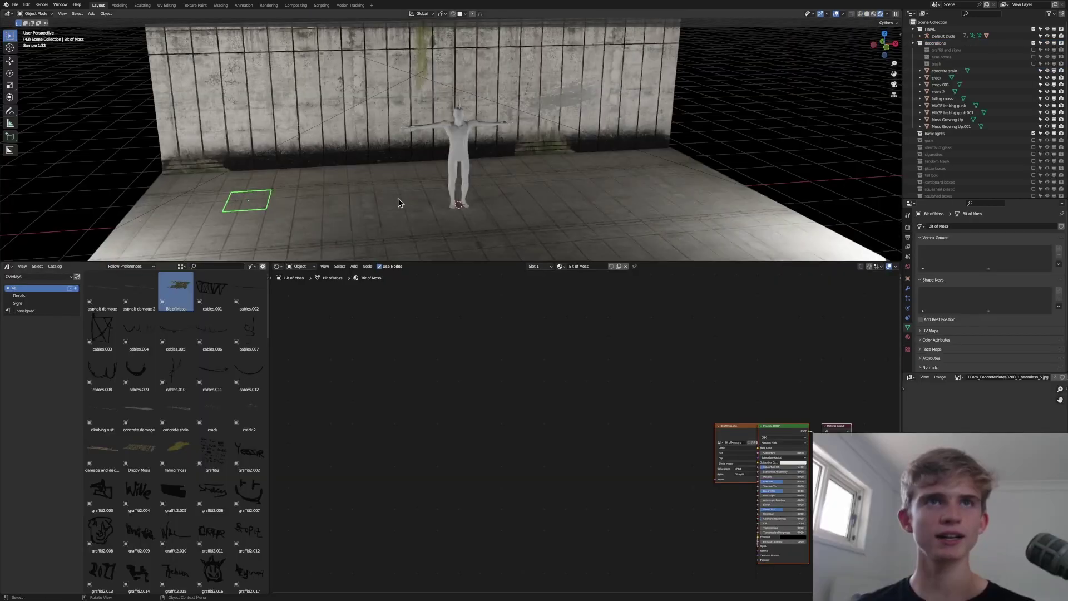
Rotate the Bit of Moss overlay 90° about the X axis and move it along Y towards the wall.
{"action": "key", "text": "r"}
{"action": "key", "text": "x"}
{"action": "key", "text": "9"}
{"action": "key", "text": "0"}
{"action": "key", "text": "Return"}
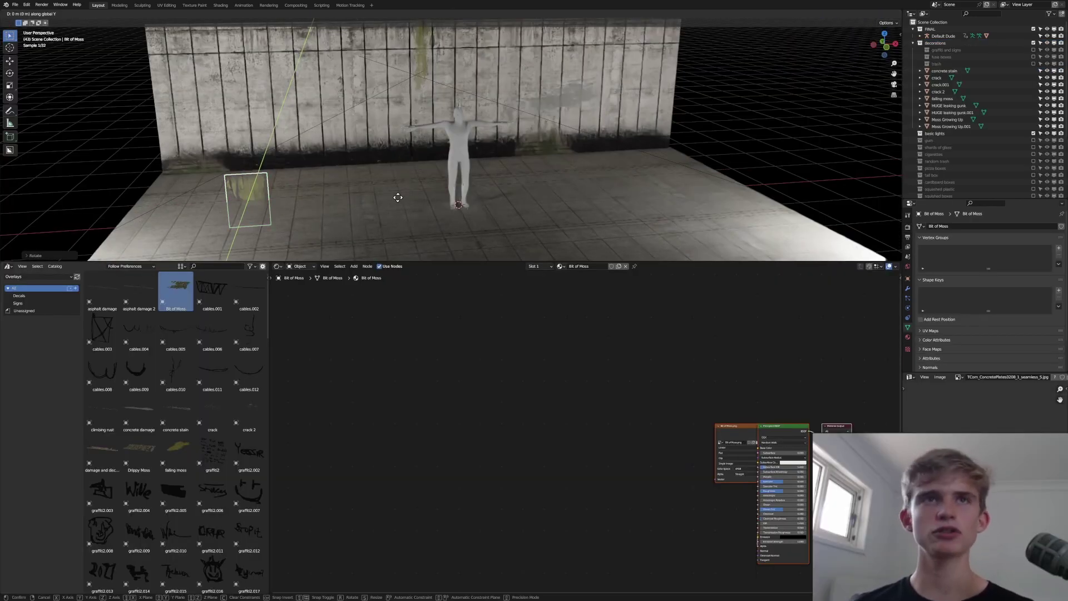
{"action": "key", "text": "g"}
{"action": "key", "text": "y"}
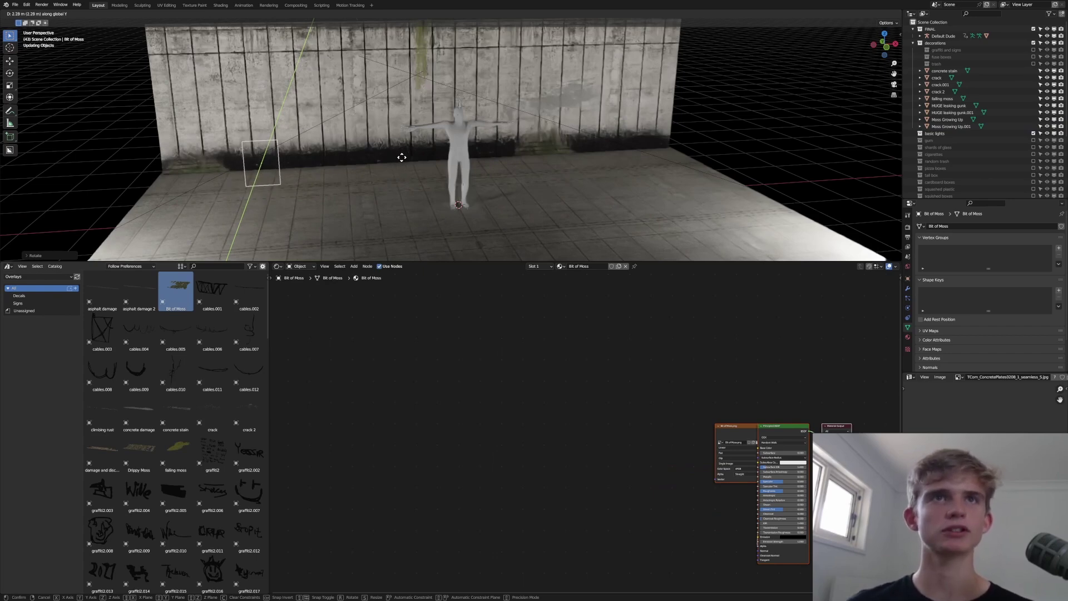
{"action": "left_click", "coordinate": [403, 162]}
With face snapping, place the Bit of Moss overlay on the concrete wall, raise it along Z, and save the file.
{"action": "left_click", "coordinate": [465, 14]}
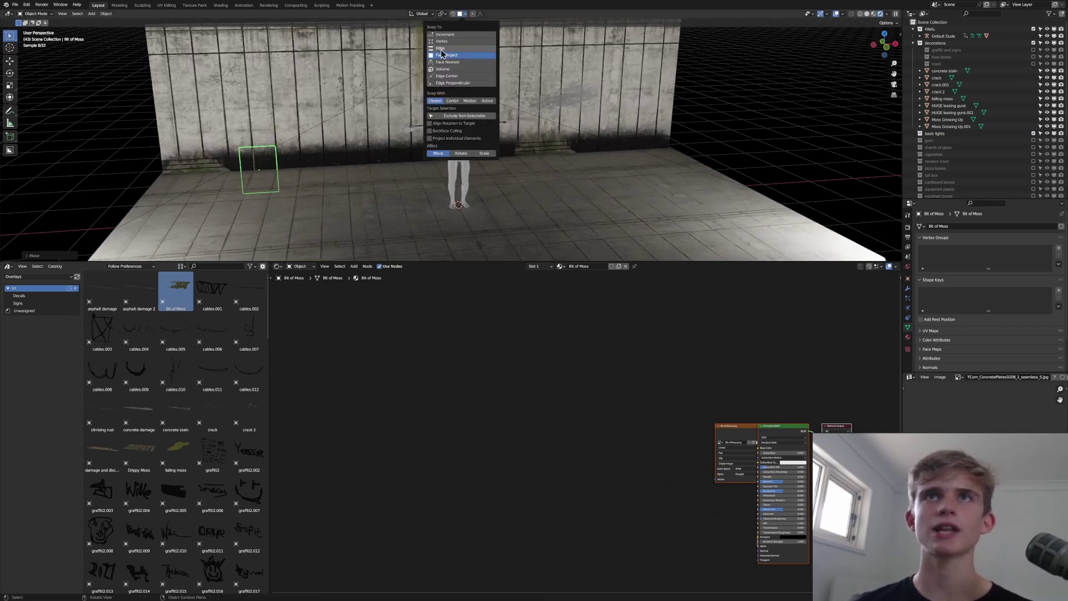
{"action": "key", "text": "g"}
{"action": "key", "text": "y"}
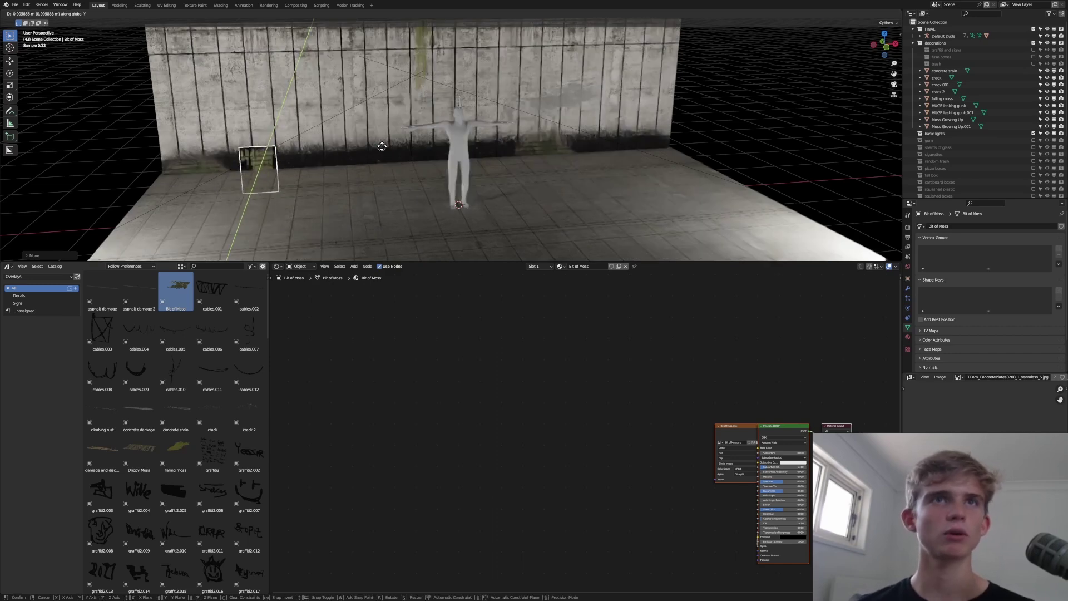
{"action": "key", "text": "z"}
{"action": "left_click", "coordinate": [371, 127]}
{"action": "key", "text": "KP_Decimal"}
{"action": "key", "text": "ctrl+s"}
{"action": "middle_click_drag", "start_coordinate": [450, 144], "coordinate": [208, 173]}
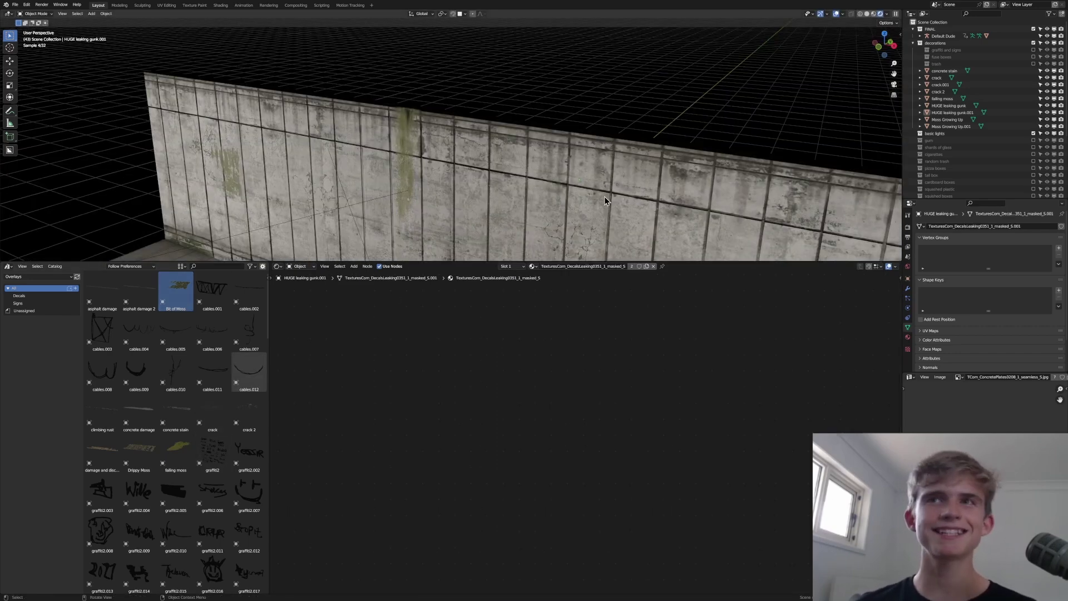
Select HUGE leaking gunk.001 and toggle its visibility to compare the wall with and without the stains.
{"action": "left_click", "coordinate": [605, 200]}
{"action": "left_click", "coordinate": [1047, 113]}
{"action": "left_click", "coordinate": [1047, 113]}
{"action": "middle_click_drag", "start_coordinate": [330, 157], "coordinate": [377, 131], "text": "shift"}
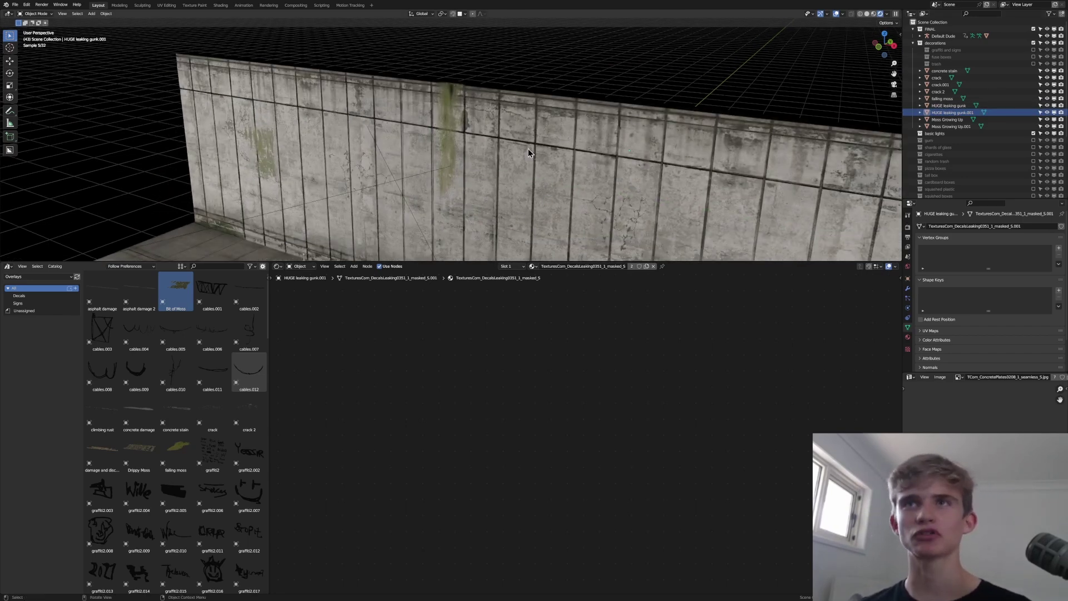
{"action": "middle_click_drag", "start_coordinate": [483, 159], "coordinate": [234, 102]}
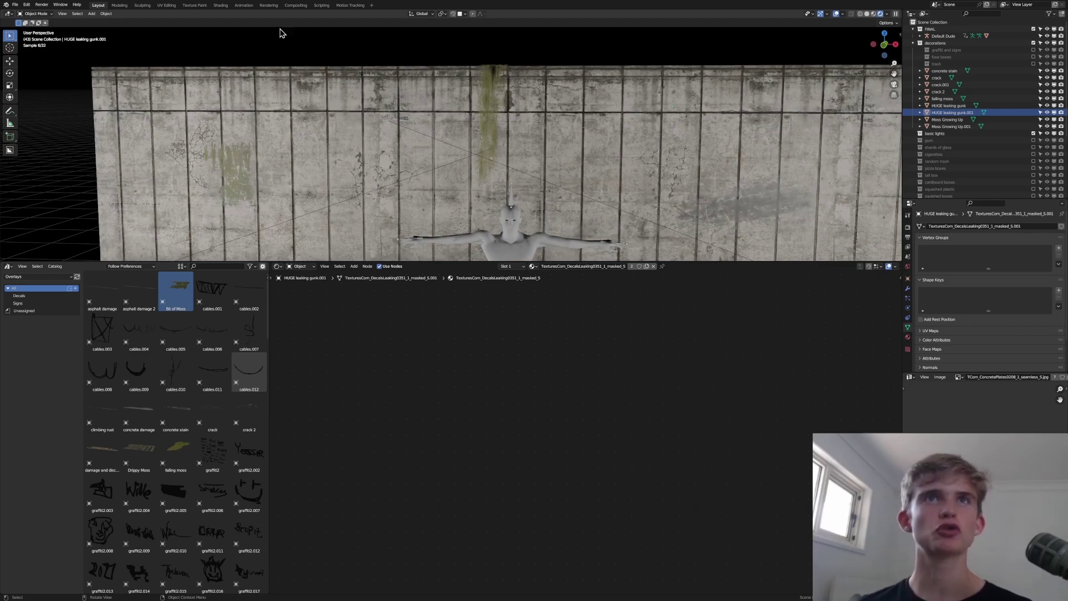
Select the HUGE leaking gunk decal, preview its Color Ramp mask on the wall, and inspect the white stop's colour.
{"action": "left_click", "coordinate": [334, 83]}
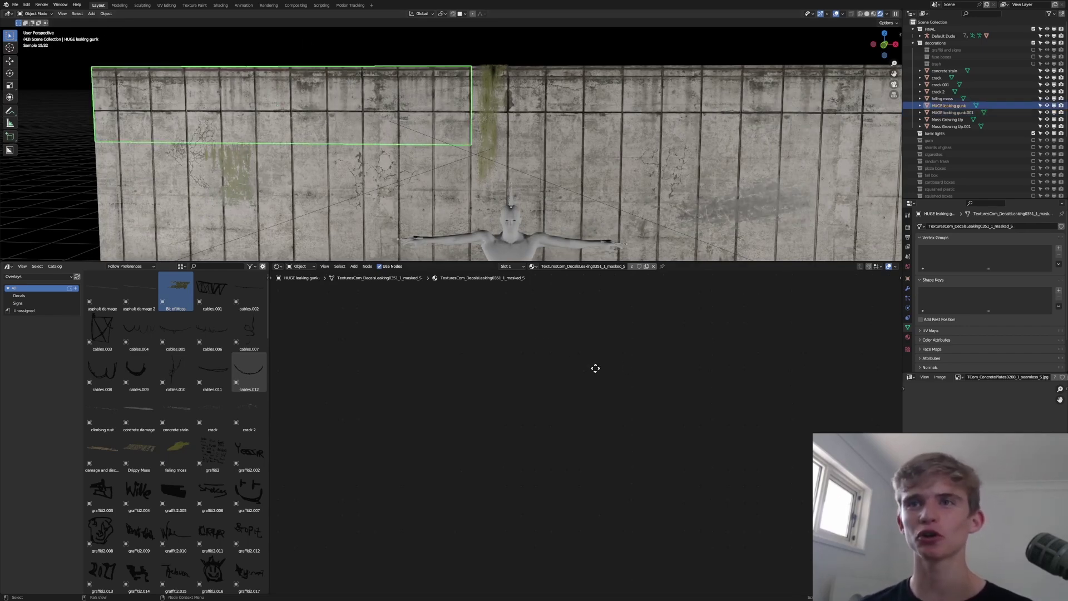
{"action": "middle_click_drag", "start_coordinate": [504, 370], "coordinate": [546, 417]}
{"action": "middle_click_drag", "start_coordinate": [371, 389], "coordinate": [699, 428]}
{"action": "scroll", "coordinate": [666, 433], "scroll_direction": "up", "scroll_amount": 20}
{"action": "scroll", "coordinate": [620, 418], "scroll_direction": "up", "scroll_amount": 3}
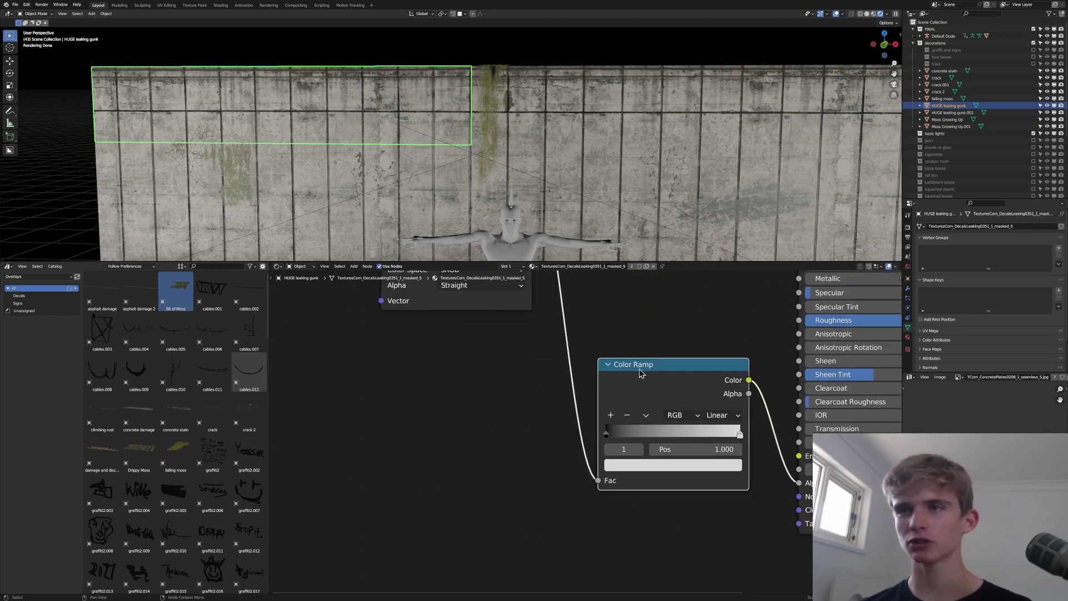
{"action": "left_click", "coordinate": [690, 395], "text": "ctrl+shift"}
{"action": "key", "text": "ctrl+s"}
{"action": "scroll", "coordinate": [376, 133], "scroll_direction": "up", "scroll_amount": 2}
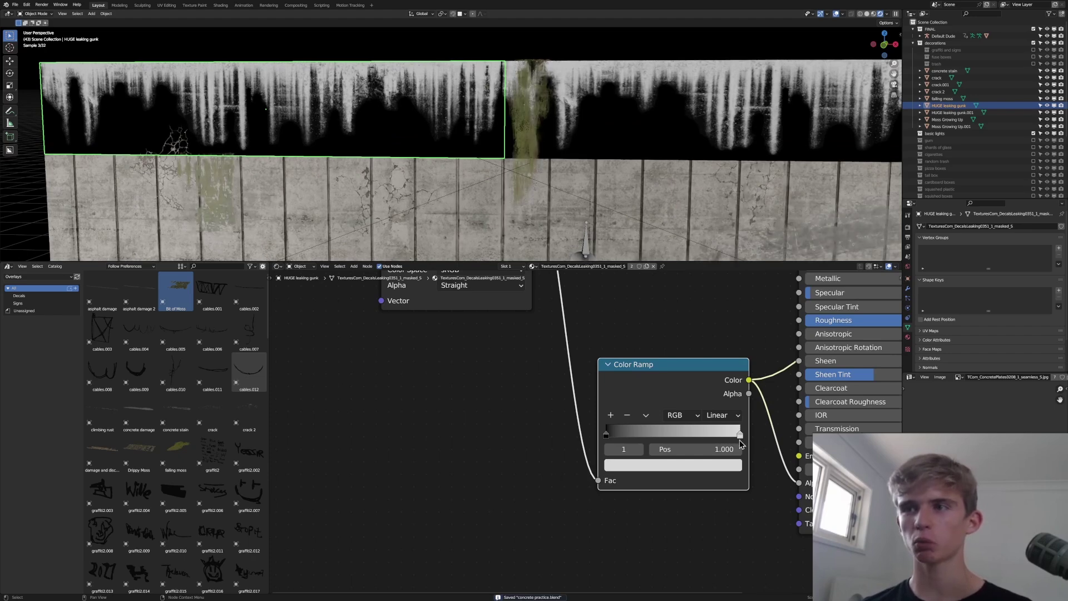
{"action": "left_click", "coordinate": [725, 465]}
{"action": "left_click", "coordinate": [714, 466]}
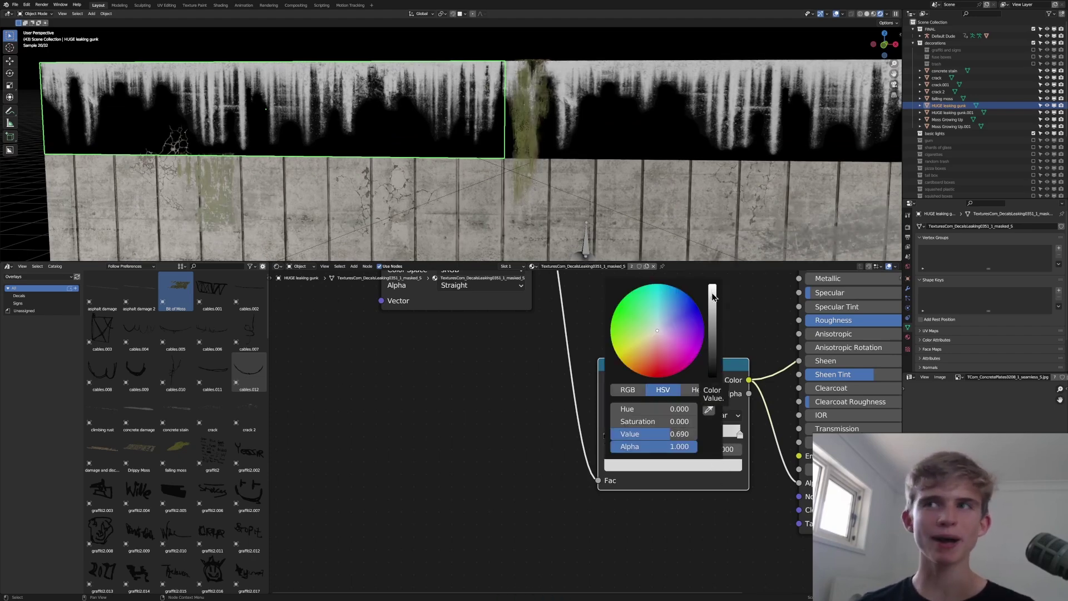
Switch the leaking gunk preview back to the Principled BSDF, save the file, and check the Color Ramp's stop colour.
{"action": "scroll", "coordinate": [717, 343], "scroll_direction": "down", "scroll_amount": 7}
{"action": "middle_click_drag", "start_coordinate": [709, 355], "coordinate": [497, 444]}
{"action": "left_click", "coordinate": [544, 350], "text": "ctrl+shift"}
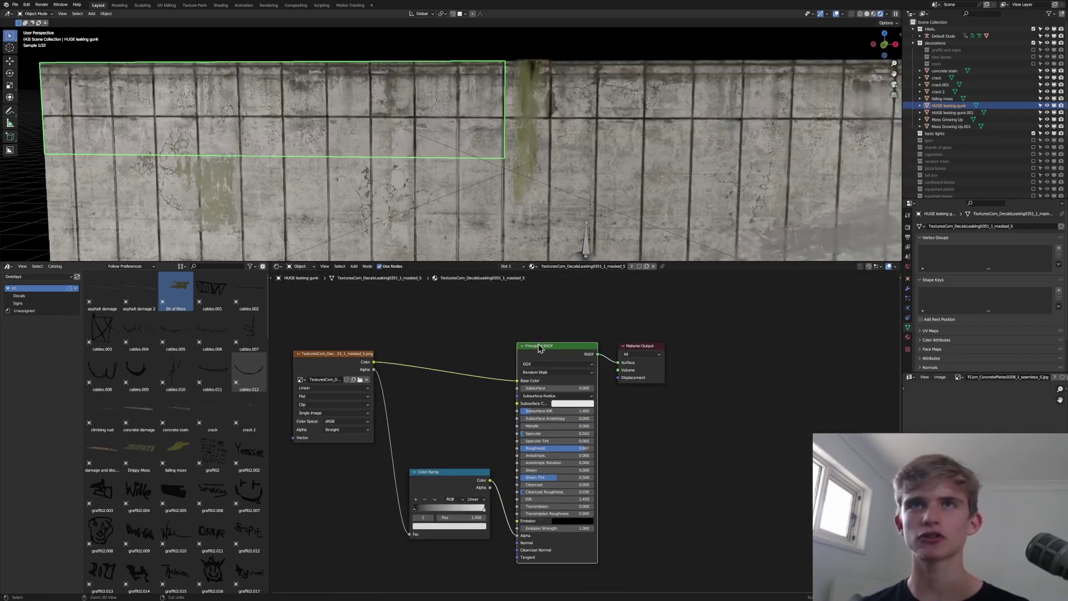
{"action": "key", "text": "ctrl+s"}
{"action": "scroll", "coordinate": [376, 100], "scroll_direction": "up", "scroll_amount": 3}
{"action": "scroll", "coordinate": [470, 524], "scroll_direction": "up", "scroll_amount": 2}
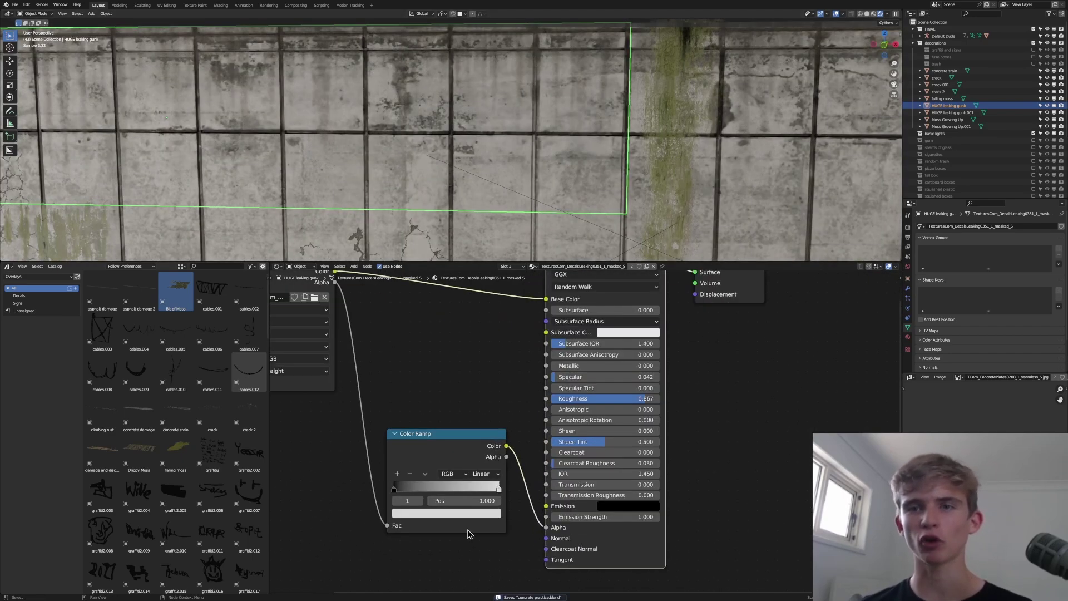
{"action": "left_click", "coordinate": [470, 514]}
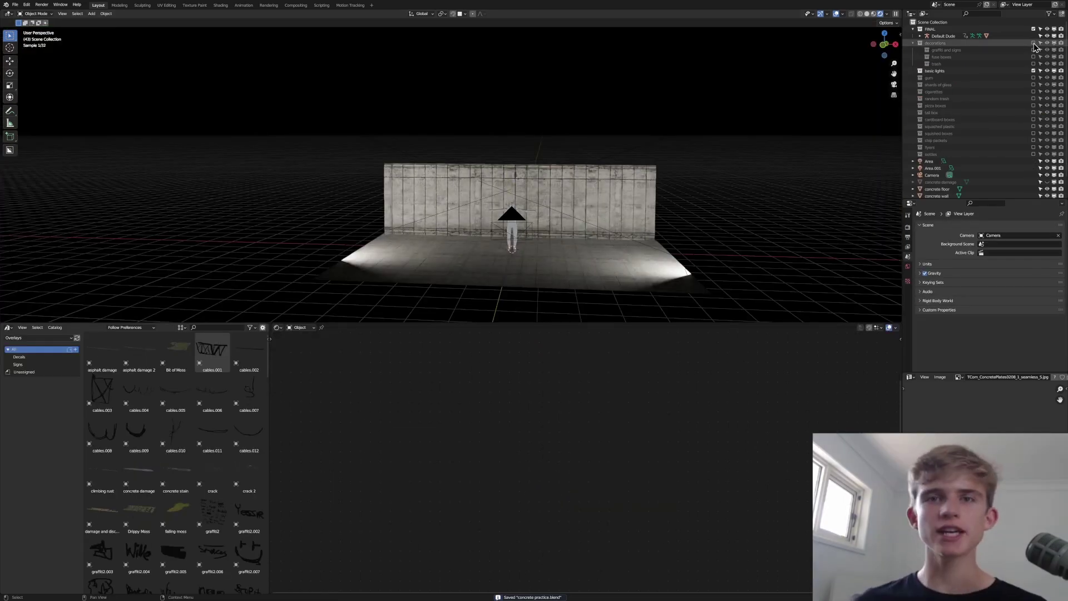
Enable the decorations collection and toggle it to compare the wall with and without its overlays.
{"action": "left_click", "coordinate": [1033, 44]}
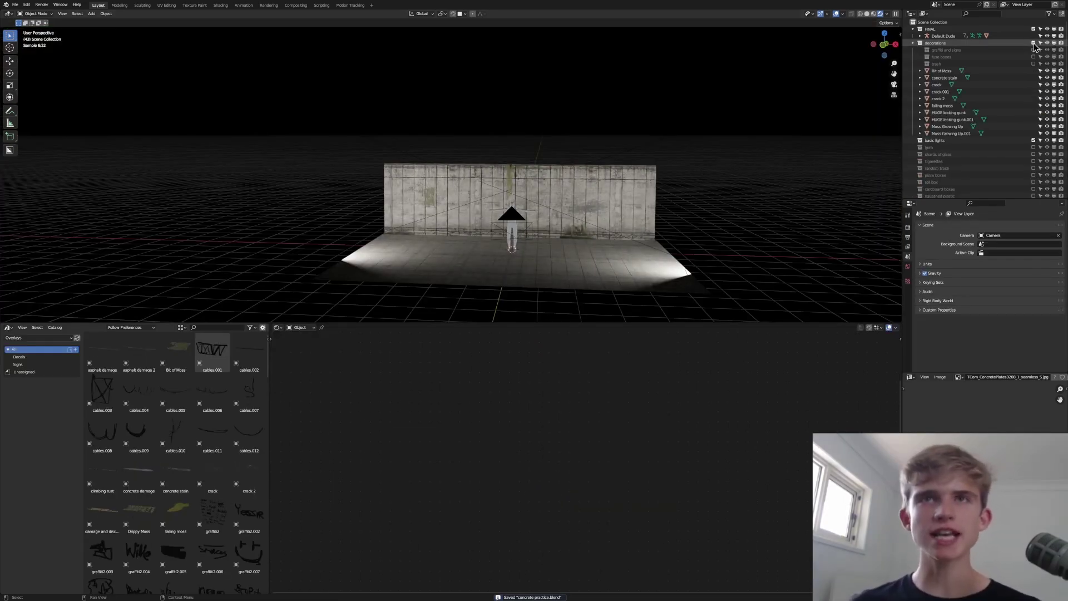
{"action": "scroll", "coordinate": [561, 176], "scroll_direction": "up", "scroll_amount": 5}
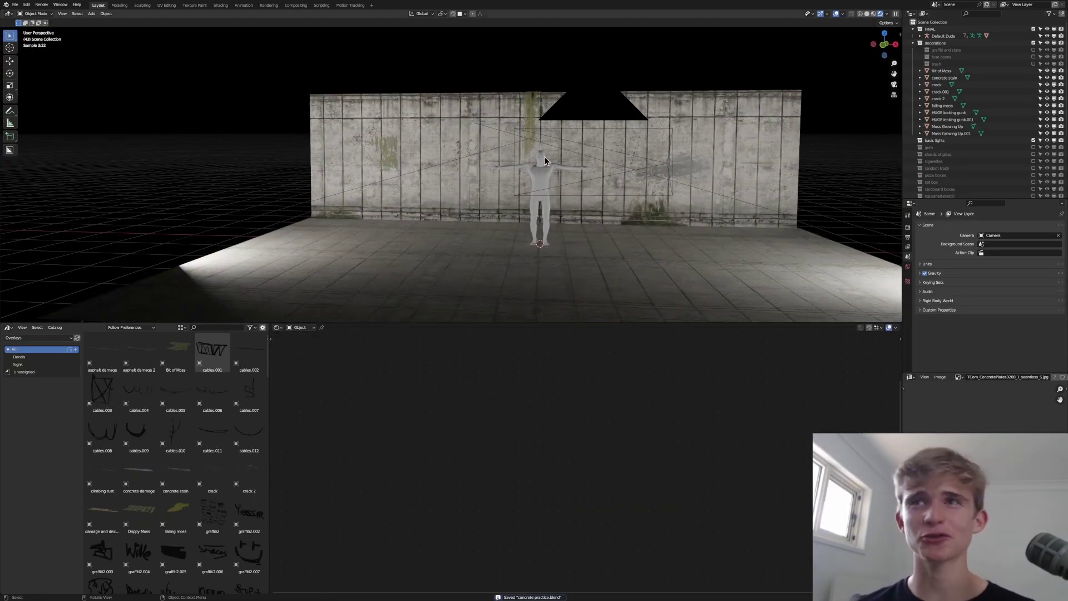
{"action": "left_click", "coordinate": [1033, 43]}
{"action": "left_click", "coordinate": [1032, 43]}
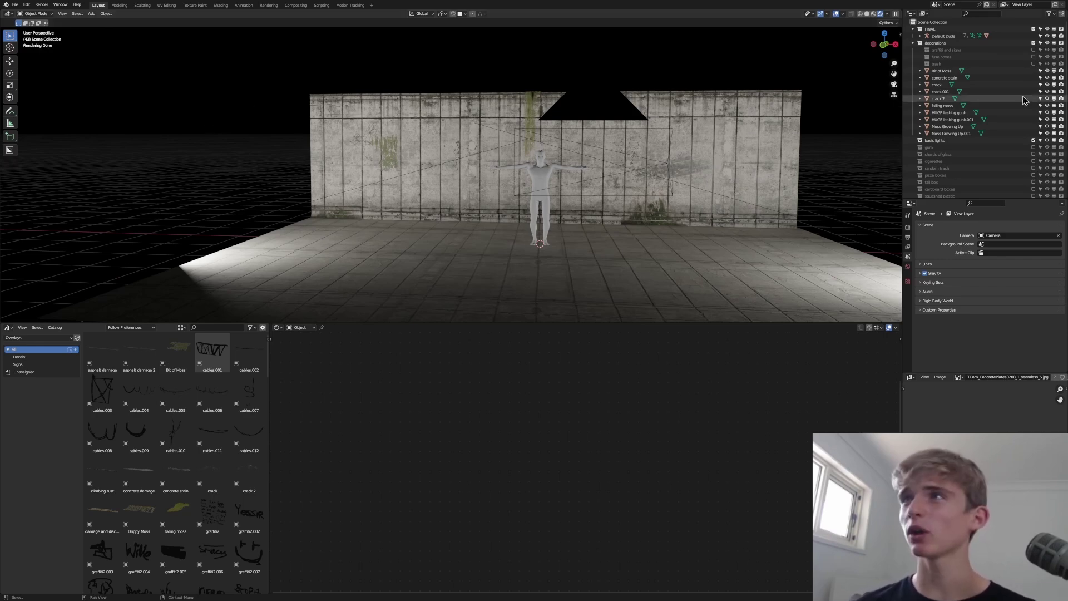
{"action": "left_click", "coordinate": [1033, 44]}
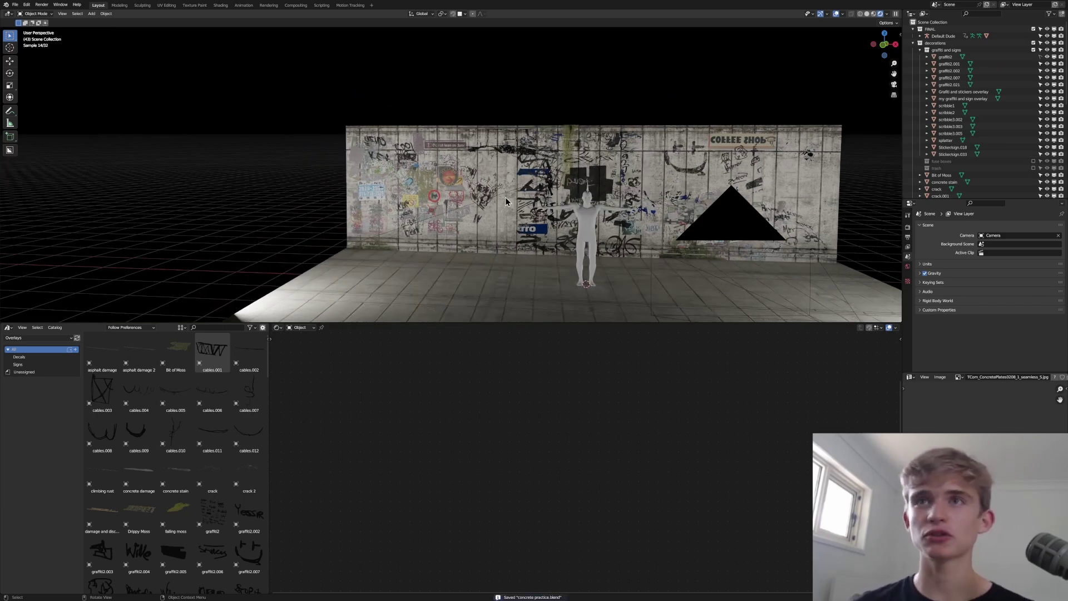
Hide graffiti02.007 and the my graffiti and sign overlay, and toggle the graffiti and stickers overlay for comparison.
{"action": "left_click", "coordinate": [1048, 78]}
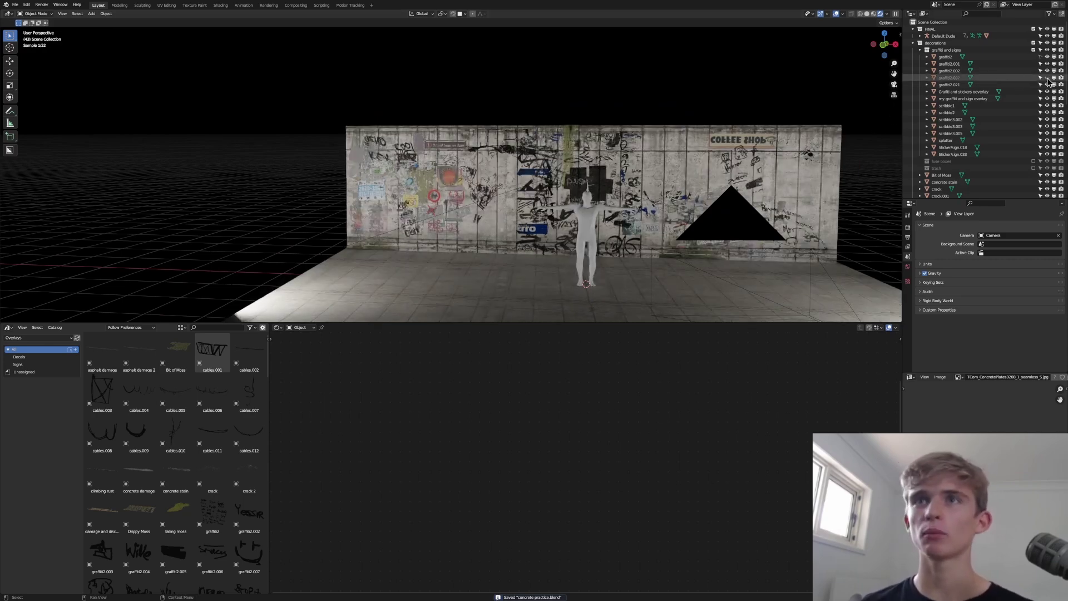
{"action": "left_click", "coordinate": [1048, 78]}
{"action": "left_click", "coordinate": [1048, 79]}
{"action": "left_click", "coordinate": [1048, 79]}
{"action": "left_click", "coordinate": [1047, 77]}
{"action": "left_click", "coordinate": [1047, 92]}
{"action": "left_click", "coordinate": [1047, 92]}
{"action": "left_click", "coordinate": [1047, 92]}
{"action": "left_click", "coordinate": [1047, 98]}
{"action": "left_click", "coordinate": [1047, 92]}
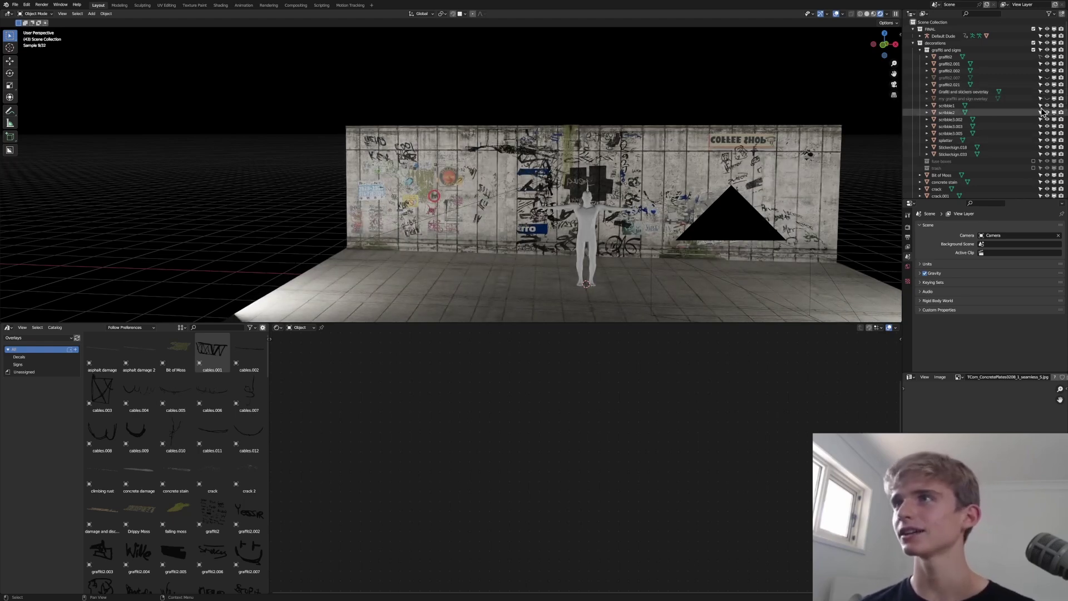
Select the graffiti and stickers overlay and look through the other objects in the decorations collection.
{"action": "left_click", "coordinate": [964, 92]}
{"action": "scroll", "coordinate": [969, 127], "scroll_direction": "down", "scroll_amount": 3}
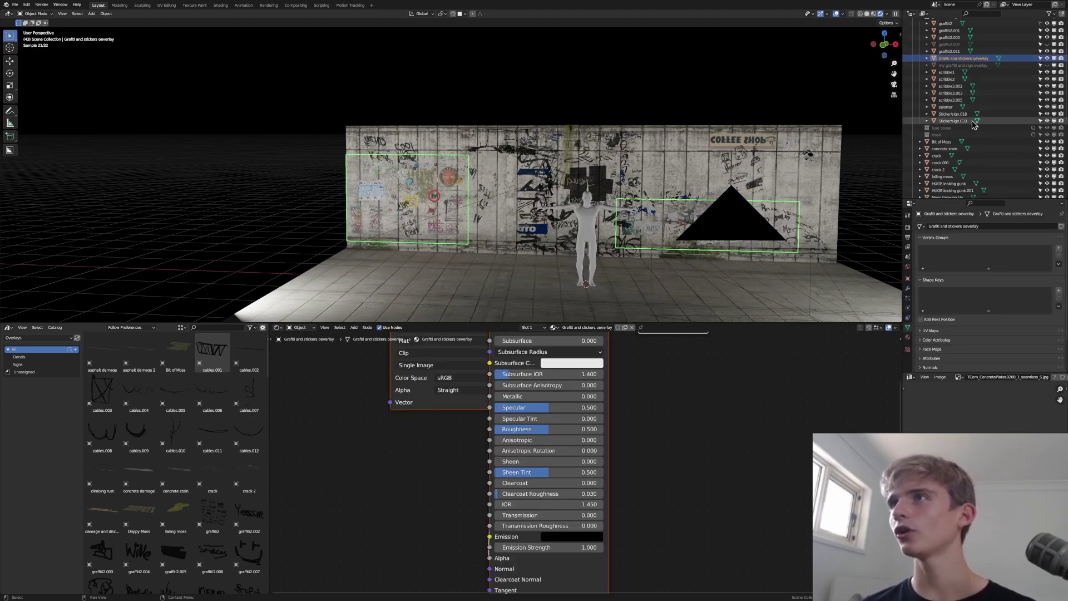
{"action": "scroll", "coordinate": [957, 111], "scroll_direction": "up", "scroll_amount": 3}
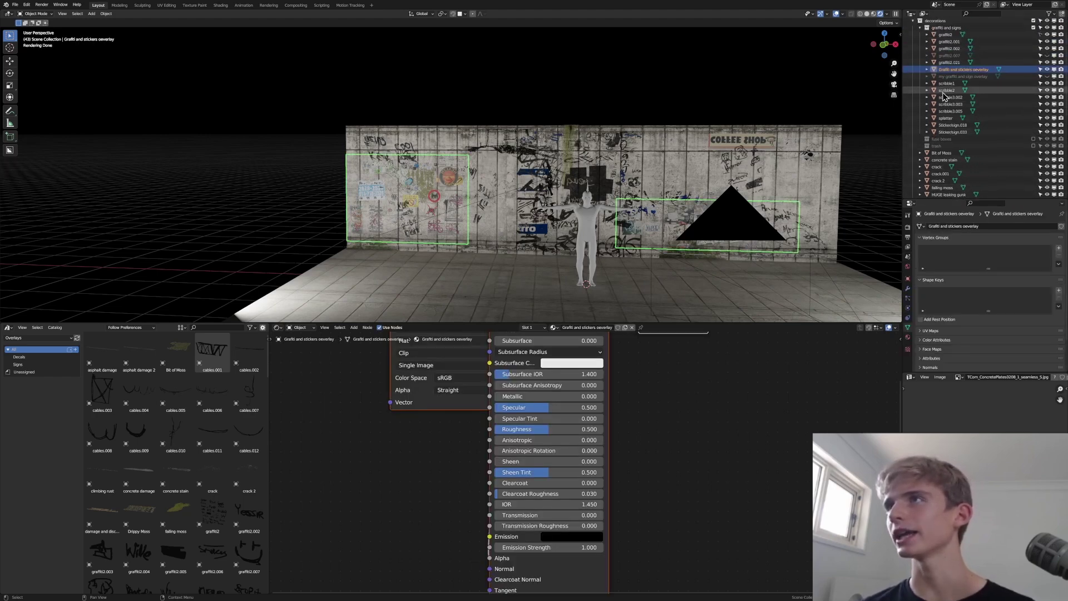
{"action": "scroll", "coordinate": [943, 96], "scroll_direction": "up", "scroll_amount": 2}
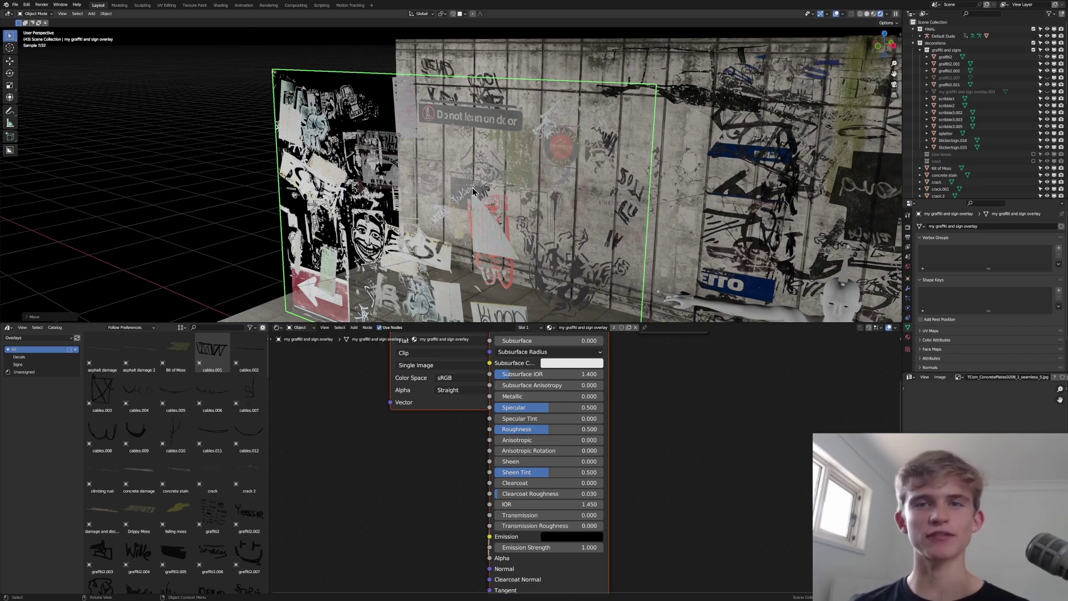
Save the file and move the my graffiti and sign overlay across the wall with the Y axis locked.
{"action": "middle_click_drag", "start_coordinate": [472, 191], "coordinate": [493, 167]}
{"action": "key", "text": "ctrl+s"}
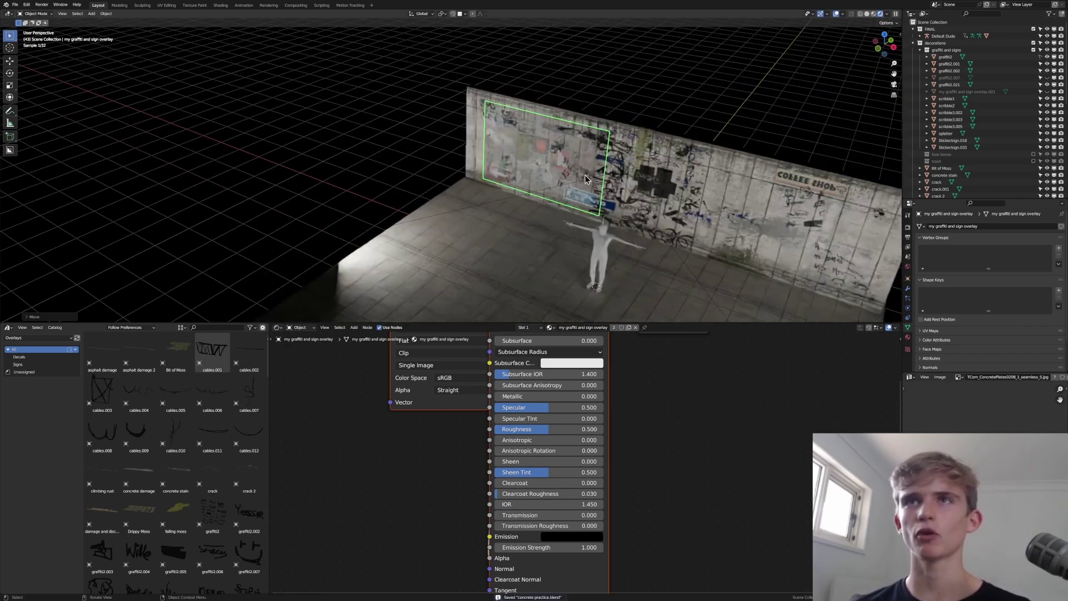
{"action": "middle_click_drag", "start_coordinate": [618, 192], "coordinate": [659, 158]}
{"action": "key", "text": "KP_Decimal"}
{"action": "middle_click_drag", "start_coordinate": [579, 139], "coordinate": [574, 153]}
{"action": "key", "text": "g"}
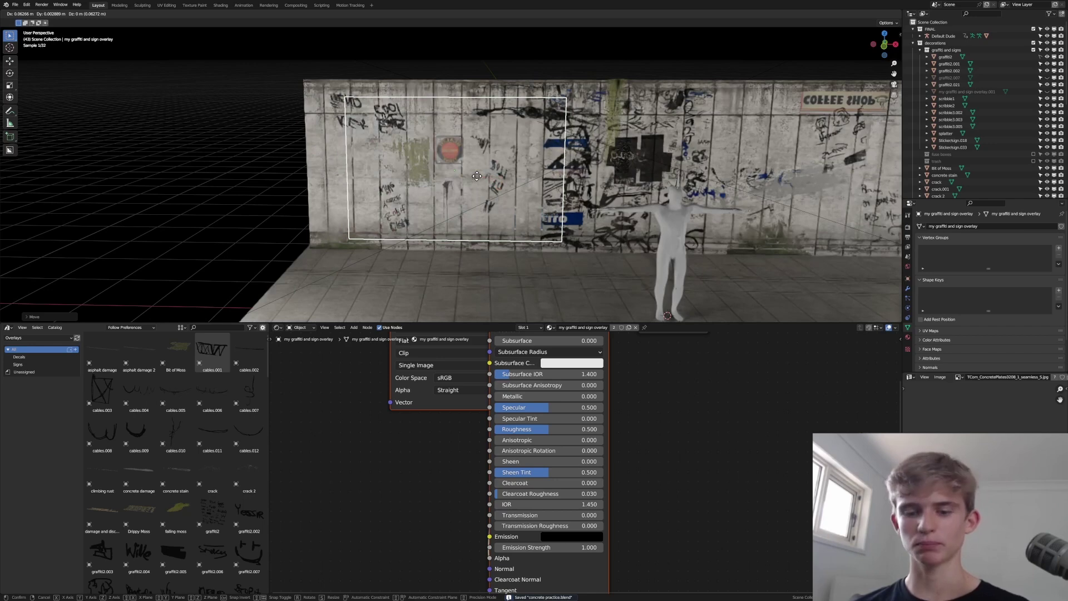
{"action": "key", "text": "shift+y"}
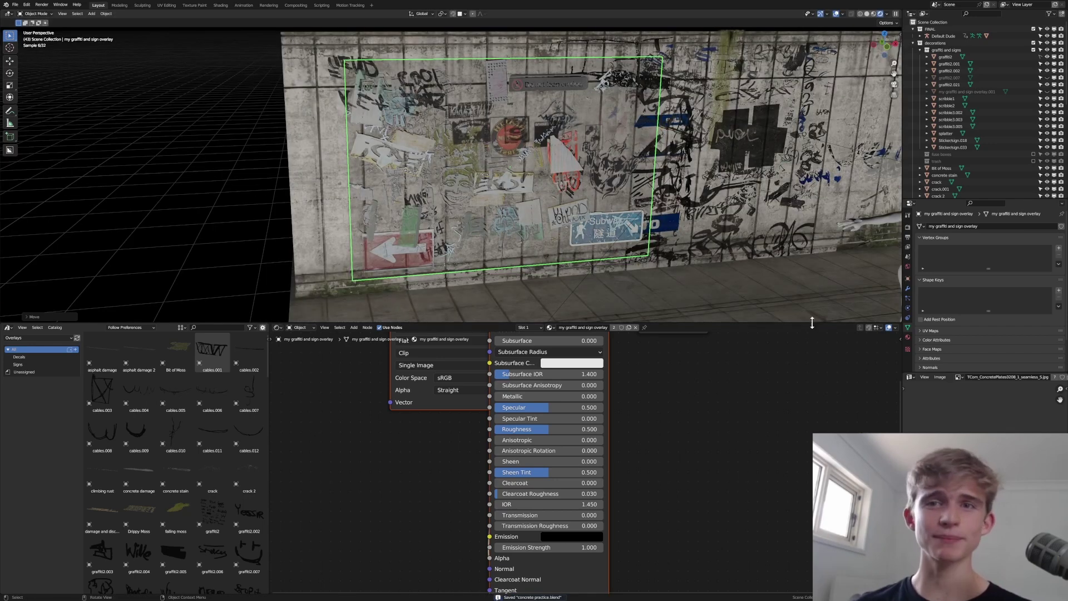
Disable Shadow in the ray visibility settings of the my graffiti and sign overlay.
{"action": "left_click", "coordinate": [908, 279]}
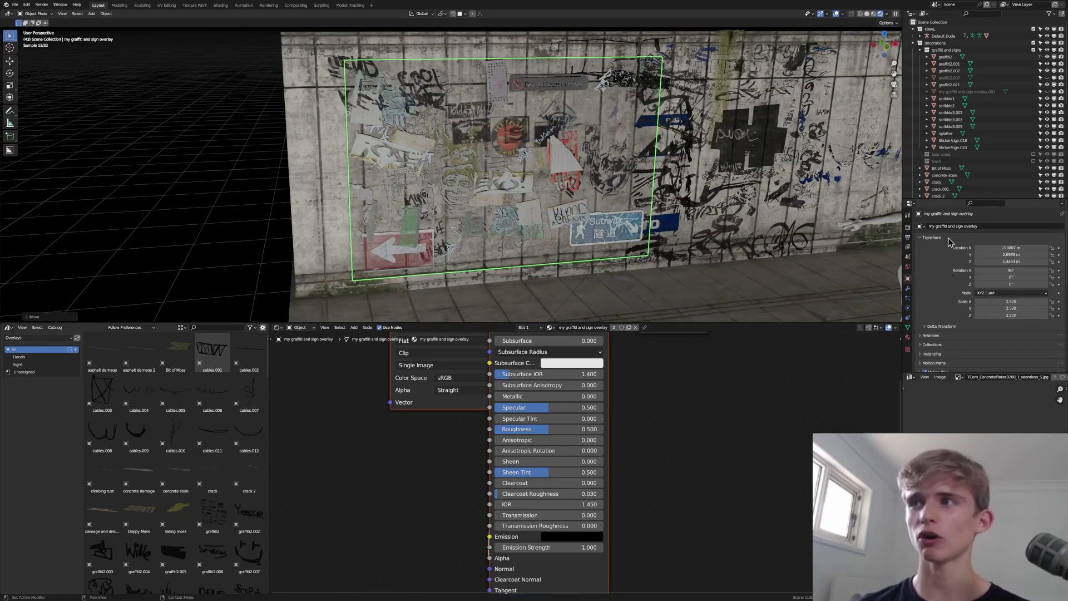
{"action": "scroll", "coordinate": [945, 345], "scroll_direction": "down", "scroll_amount": 5}
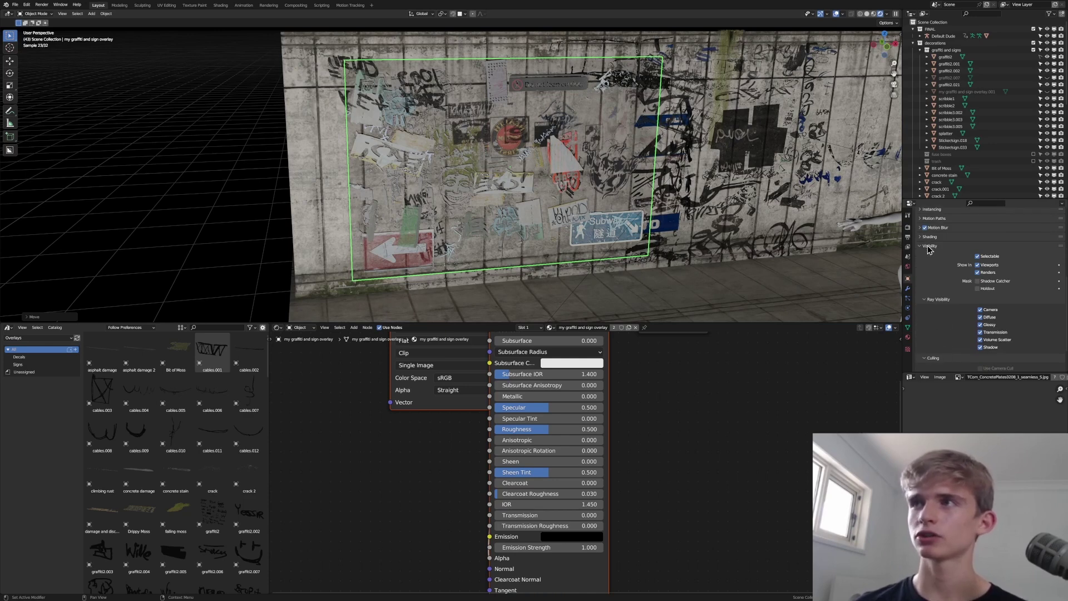
{"action": "scroll", "coordinate": [932, 303], "scroll_direction": "down", "scroll_amount": 1}
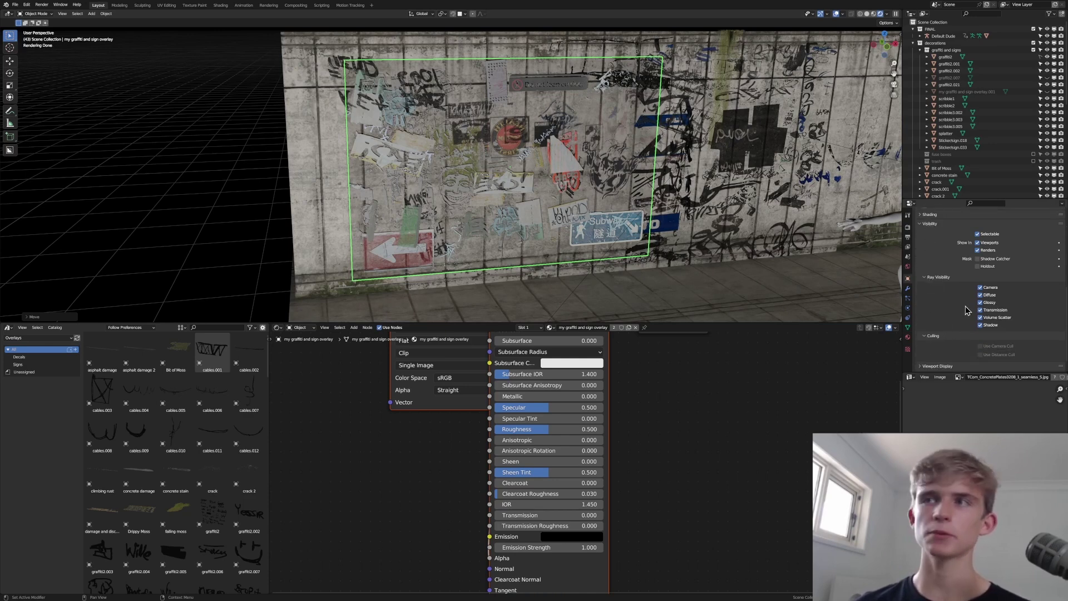
{"action": "left_click", "coordinate": [980, 325]}
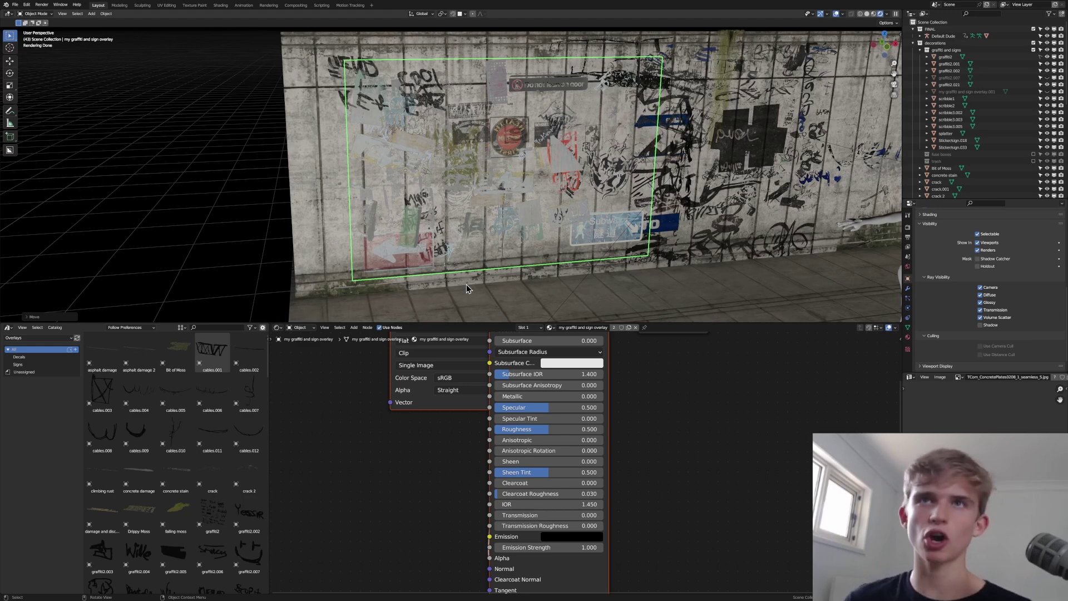
Save the file.
{"action": "key", "text": "ctrl+s"}
{"action": "middle_click_drag", "start_coordinate": [513, 153], "coordinate": [477, 151]}
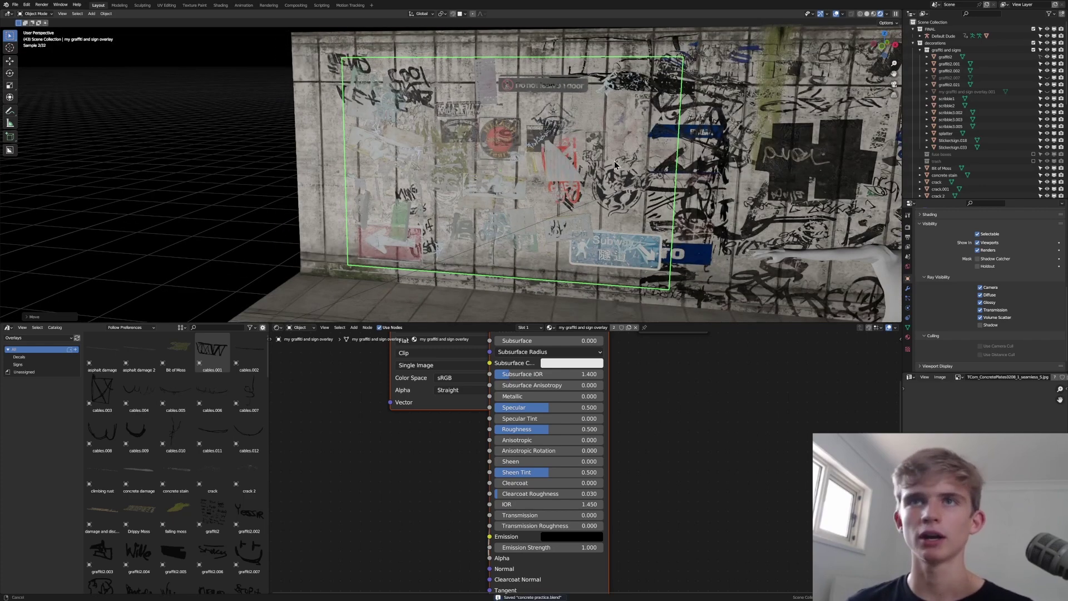
{"action": "middle_click_drag", "start_coordinate": [662, 160], "coordinate": [638, 181]}
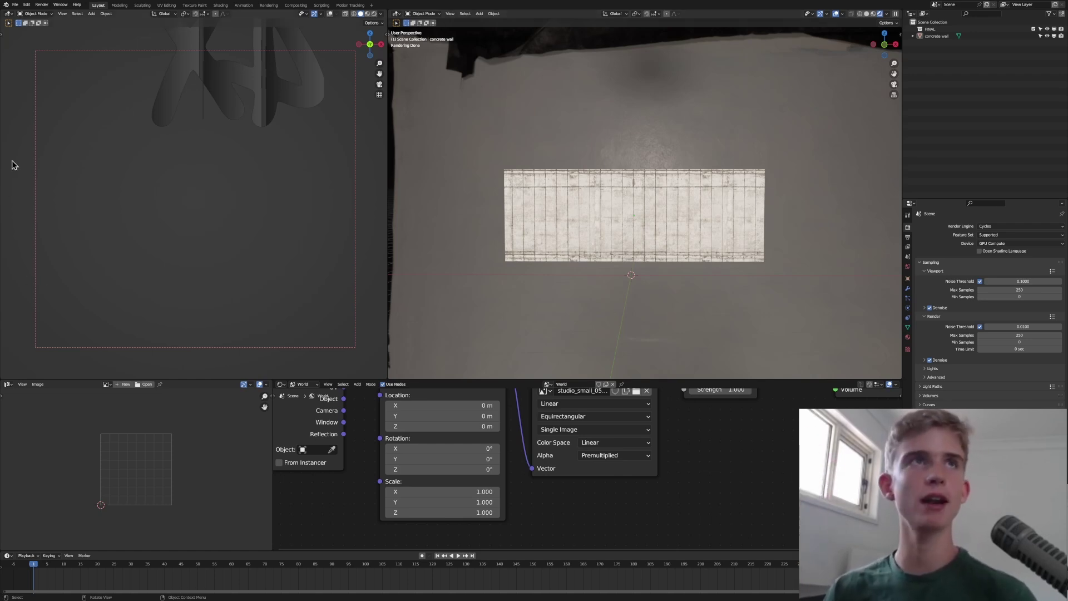
Append the AutoSticker object from the Auto_Sticker blend file into the concrete wall scene.
{"action": "left_click", "coordinate": [15, 5]}
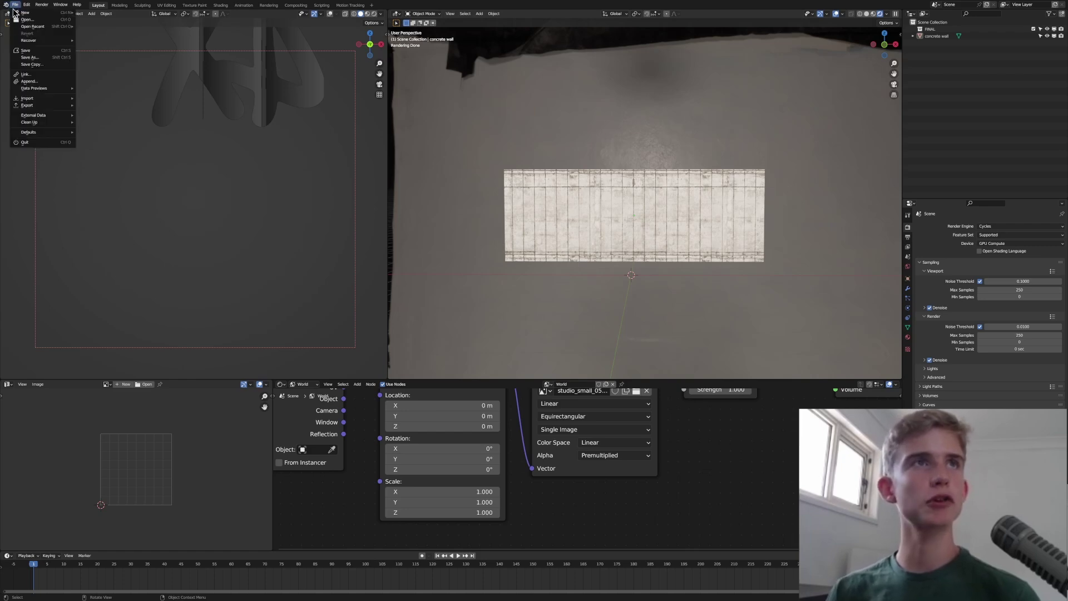
{"action": "left_click", "coordinate": [28, 81]}
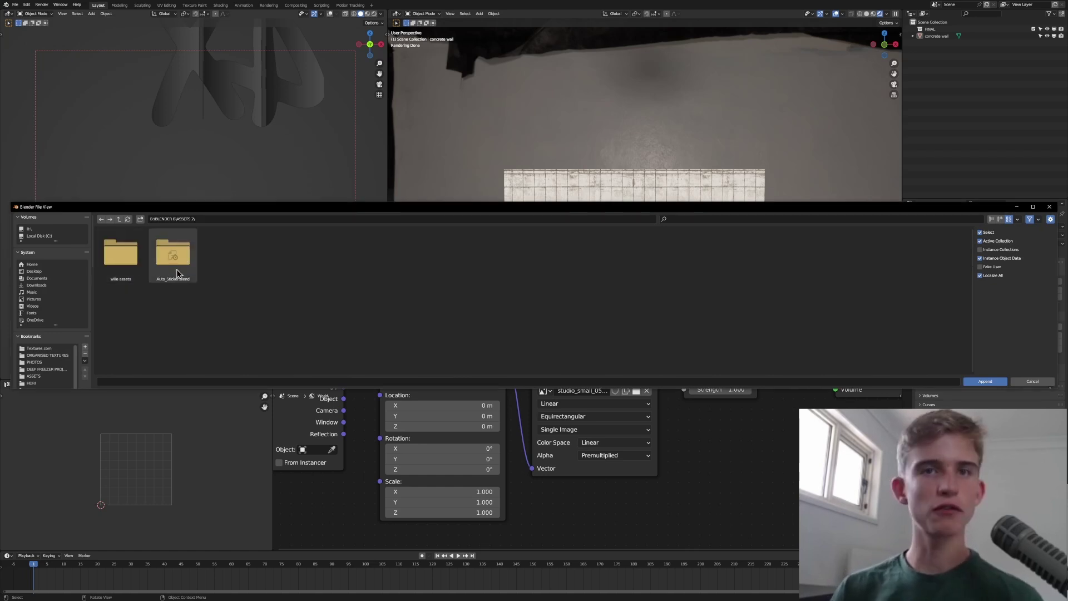
{"action": "double_click", "coordinate": [179, 272]}
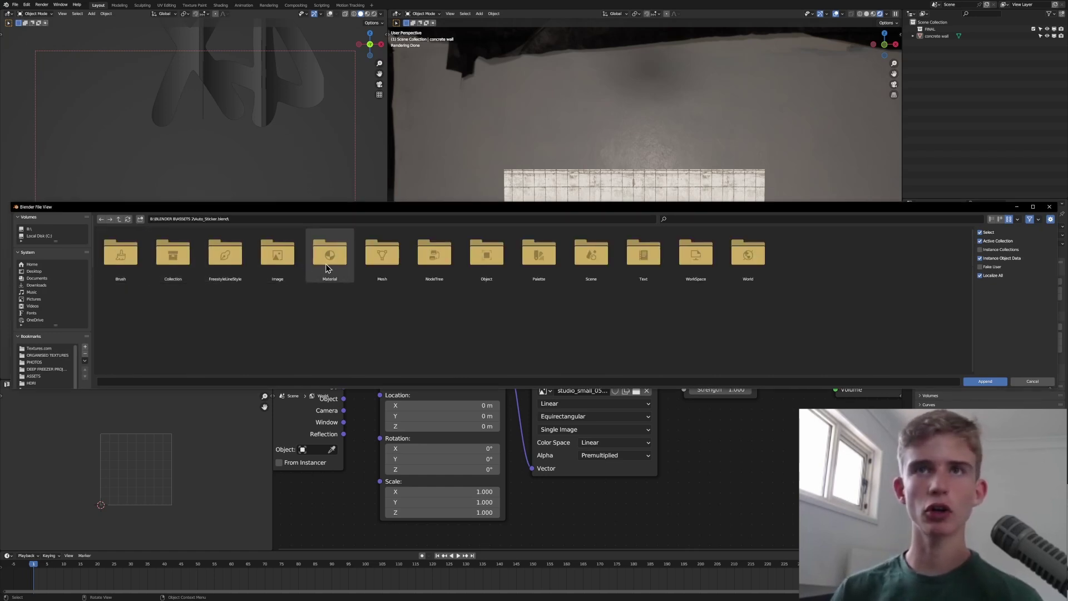
{"action": "left_click", "coordinate": [486, 266]}
{"action": "left_click", "coordinate": [486, 261]}
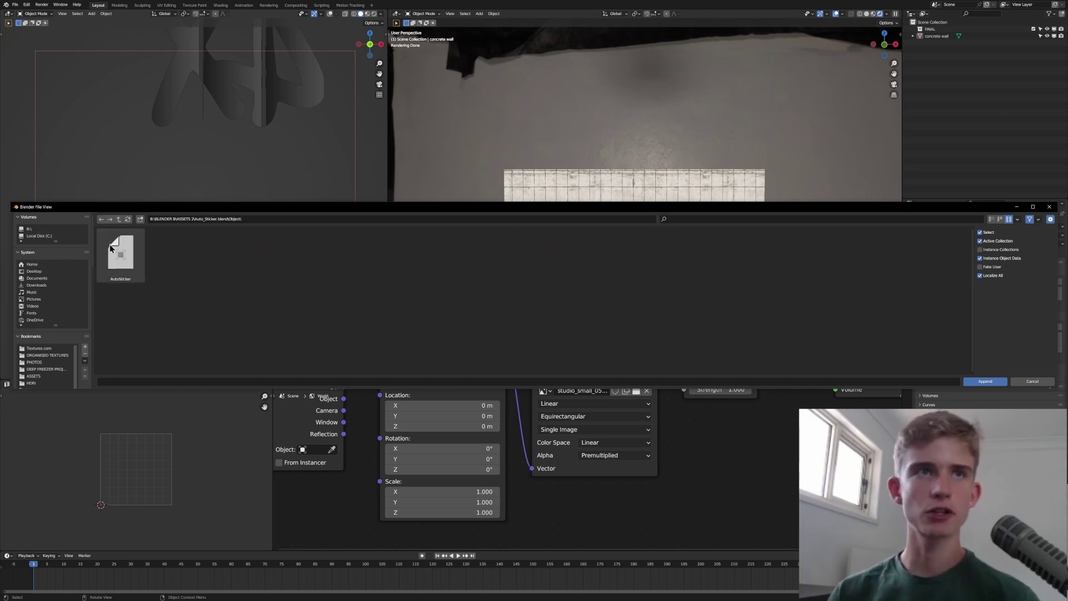
{"action": "left_click", "coordinate": [112, 247]}
{"action": "left_click", "coordinate": [985, 381]}
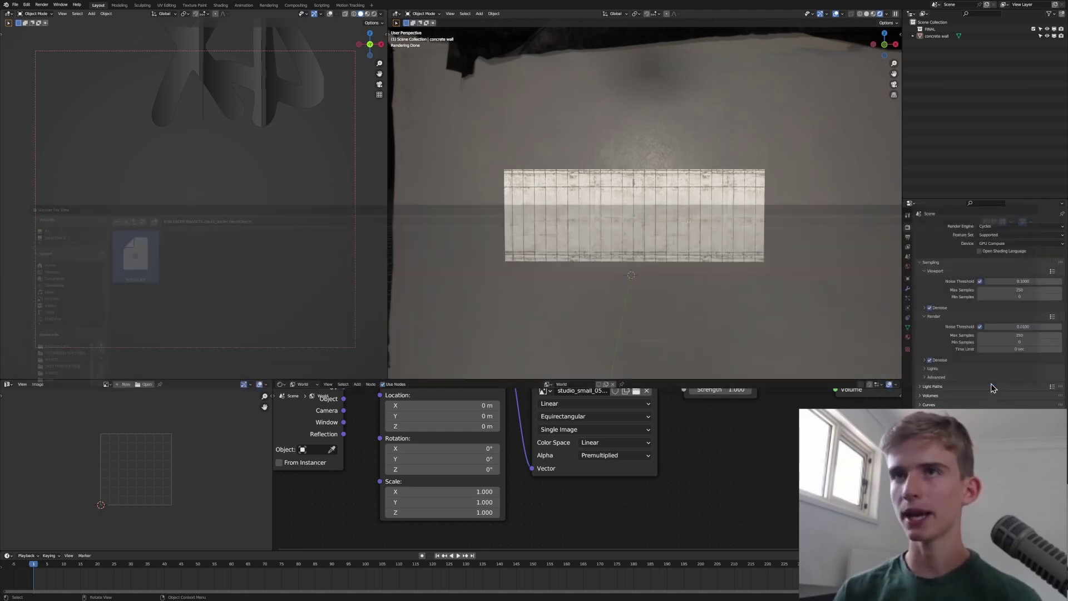
Raise the AutoSticker along the Z axis onto the concrete wall and scale it up to about 2.7.
{"action": "scroll", "coordinate": [582, 248], "scroll_direction": "down", "scroll_amount": 4}
{"action": "key", "text": "g"}
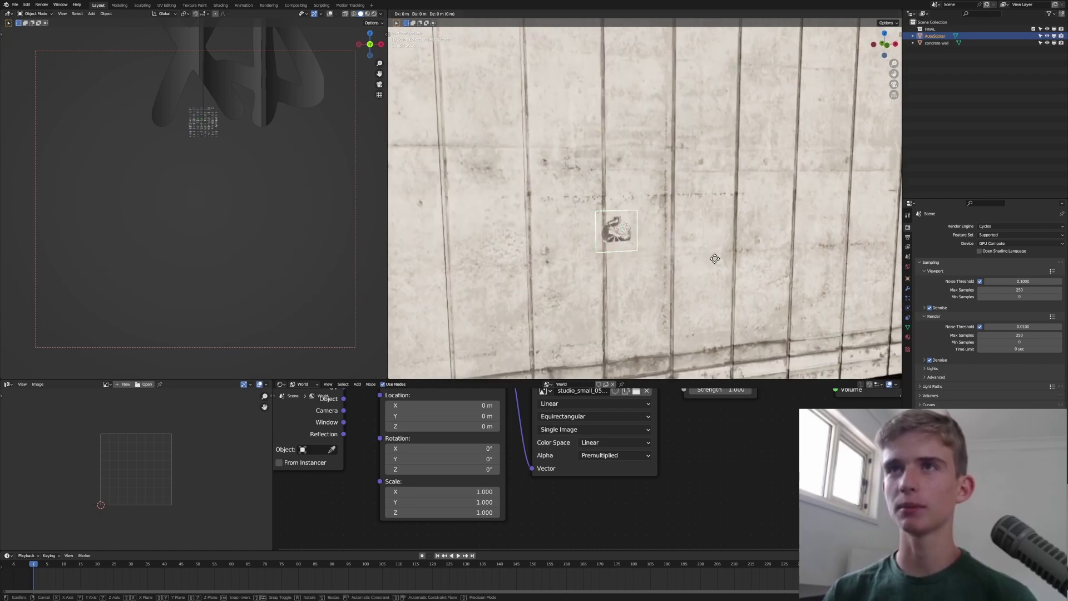
{"action": "key", "text": "z"}
{"action": "left_click", "coordinate": [708, 159]}
{"action": "middle_click_drag", "start_coordinate": [662, 173], "coordinate": [700, 255], "text": "shift"}
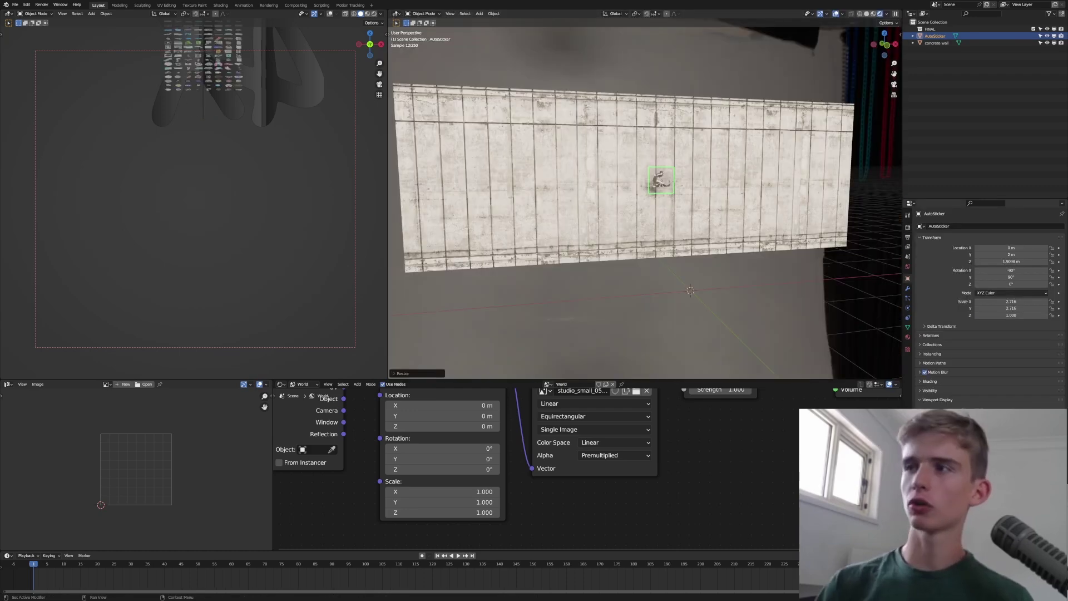
{"action": "left_click", "coordinate": [632, 332]}
{"action": "scroll", "coordinate": [645, 245], "scroll_direction": "up", "scroll_amount": 3}
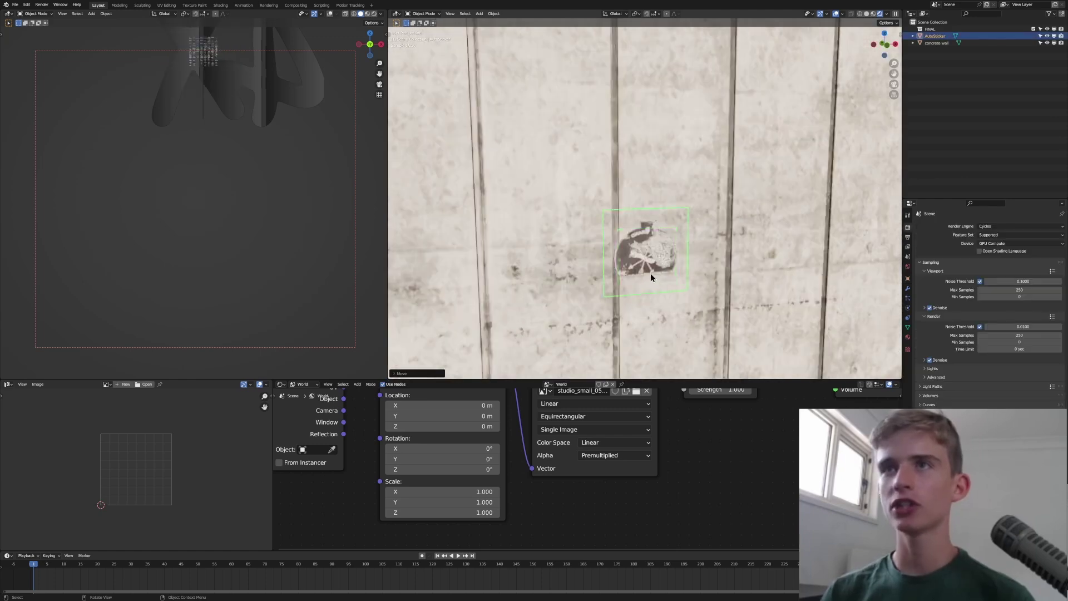
{"action": "scroll", "coordinate": [650, 272], "scroll_direction": "down", "scroll_amount": 3}
{"action": "middle_click_drag", "start_coordinate": [653, 272], "coordinate": [677, 205], "text": "shift"}
{"action": "scroll", "coordinate": [678, 206], "scroll_direction": "down", "scroll_amount": 5}
Duplicate the AutoSticker three times, placing the copies at different spots on the wall with the Y axis locked.
{"action": "key", "text": "shift+d"}
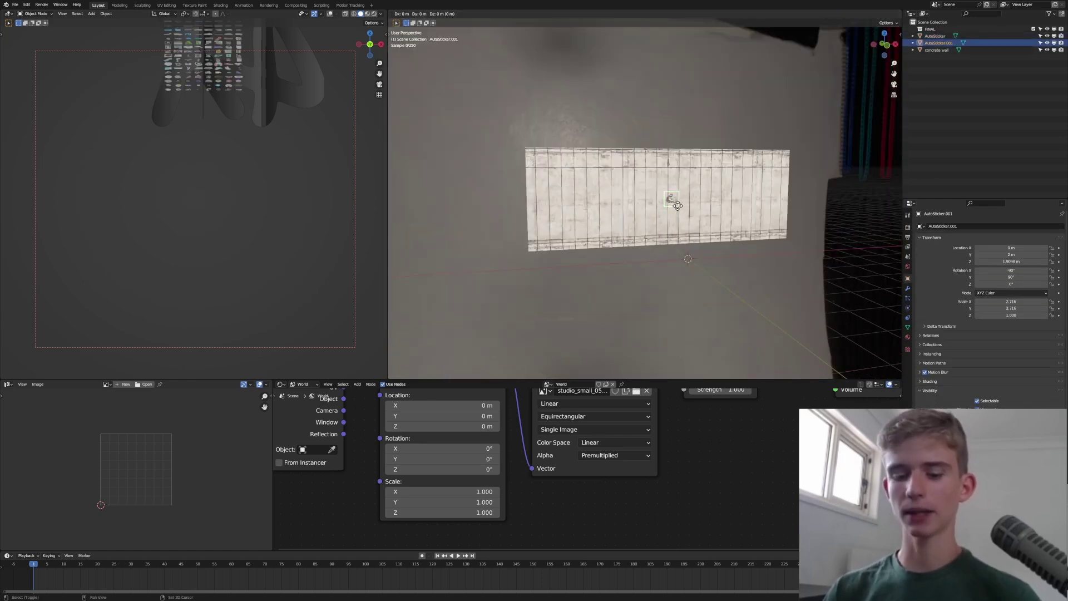
{"action": "key", "text": "shift+y"}
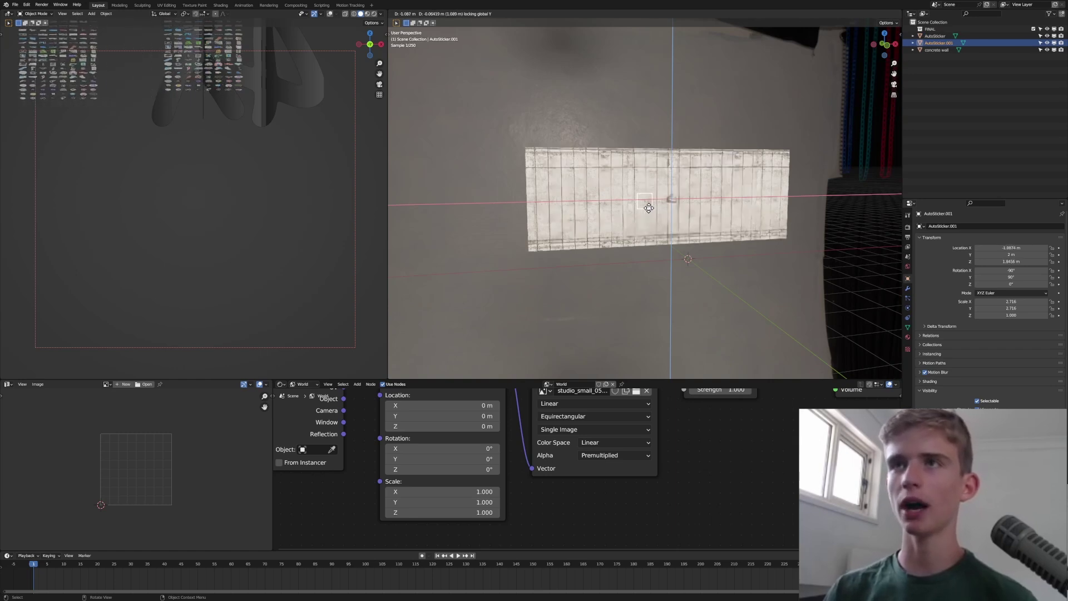
{"action": "left_click", "coordinate": [642, 203]}
{"action": "scroll", "coordinate": [642, 202], "scroll_direction": "up", "scroll_amount": 4}
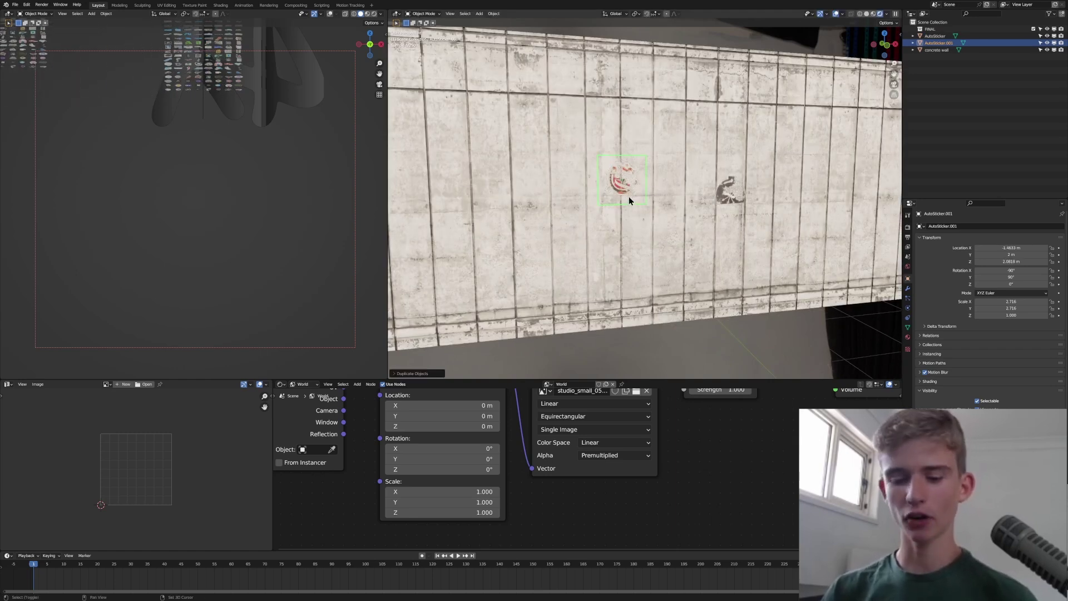
{"action": "key", "text": "shift+d"}
{"action": "key", "text": "shift+y"}
{"action": "left_click", "coordinate": [599, 234]}
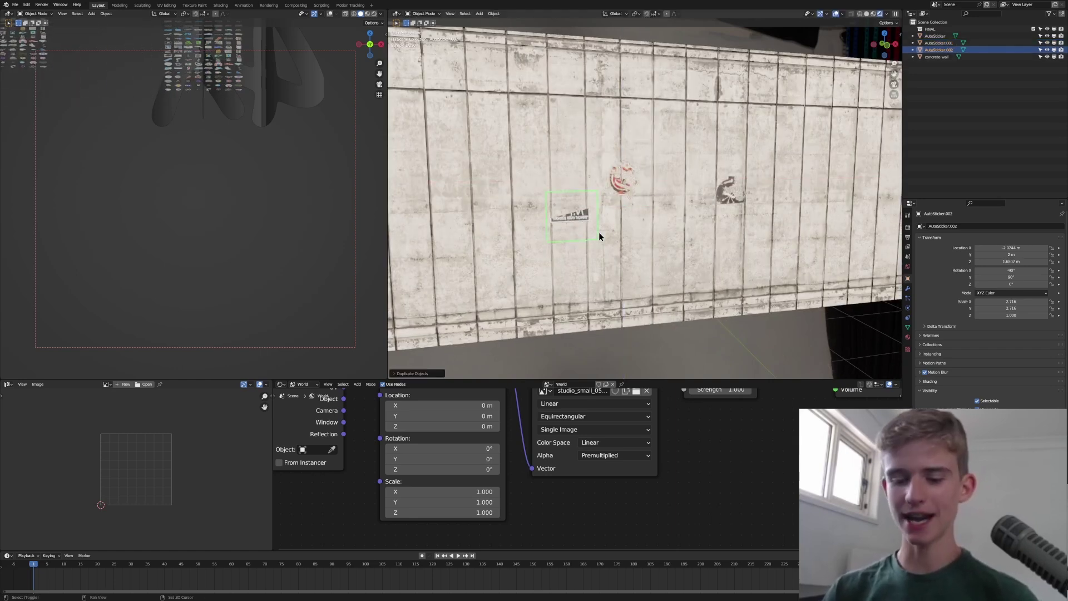
{"action": "key", "text": "shift+d"}
{"action": "key", "text": "shift+y"}
{"action": "left_click", "coordinate": [478, 174]}
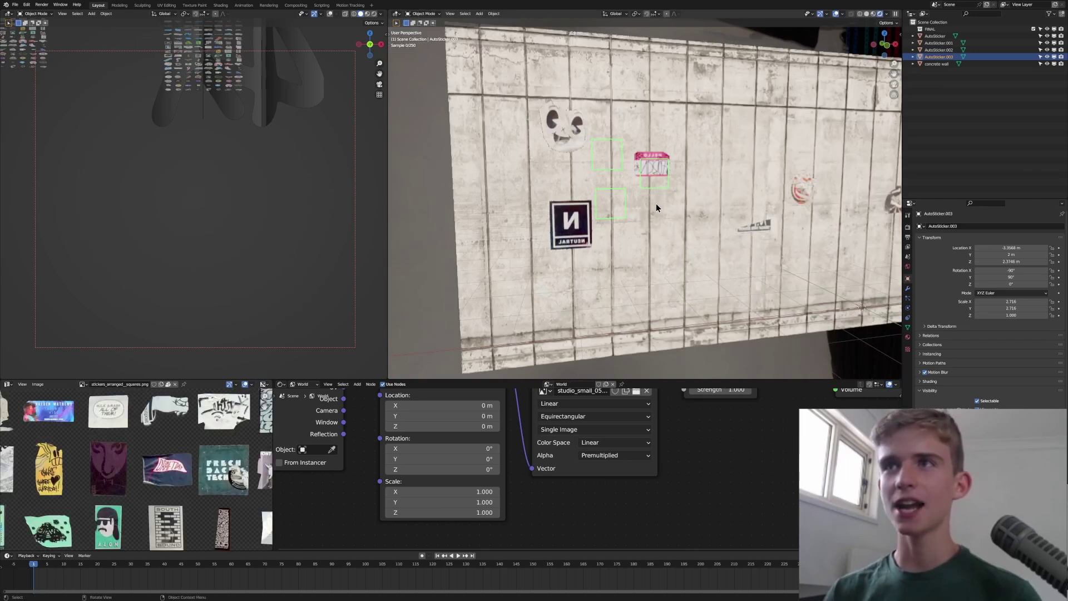
Look over the sticker sheet in the stickers_arranged_squares.png image.
{"action": "scroll", "coordinate": [656, 208], "scroll_direction": "down", "scroll_amount": 3}
{"action": "scroll", "coordinate": [167, 512], "scroll_direction": "down", "scroll_amount": 5}
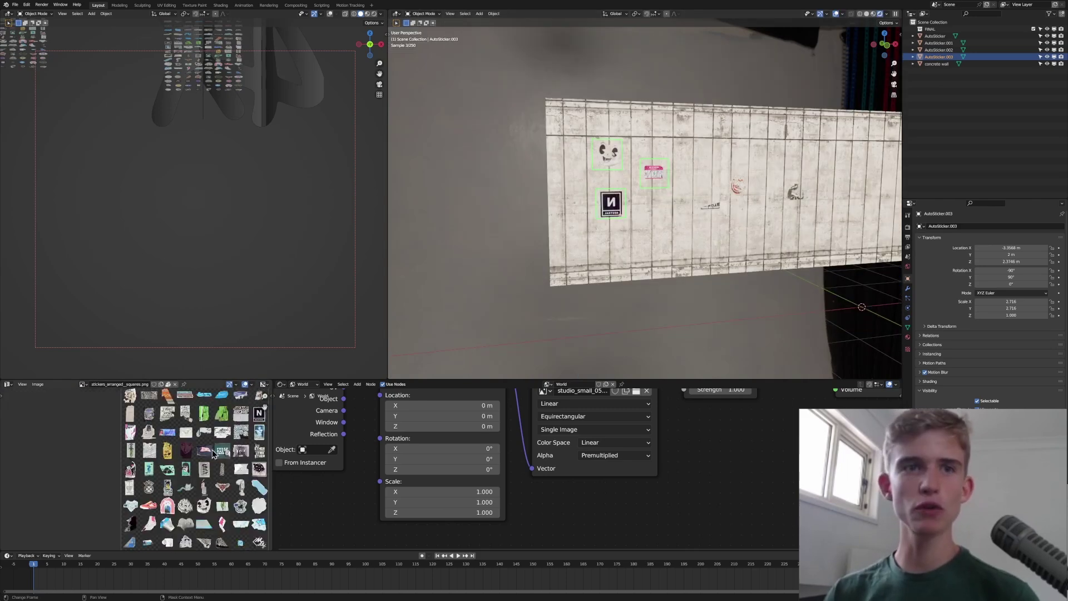
{"action": "scroll", "coordinate": [167, 516], "scroll_direction": "up", "scroll_amount": 6}
{"action": "middle_click_drag", "start_coordinate": [90, 545], "coordinate": [104, 450]}
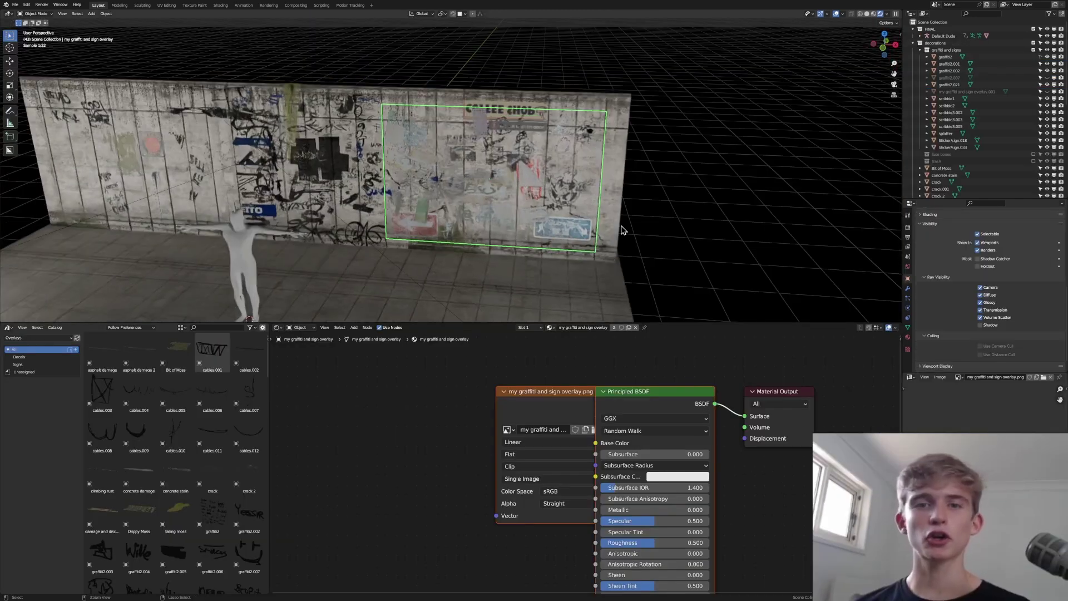
Save the wall scene and knife-cut a rectangle around the Subway sign in the my graffiti and sign overlay mesh.
{"action": "key", "text": "ctrl+s"}
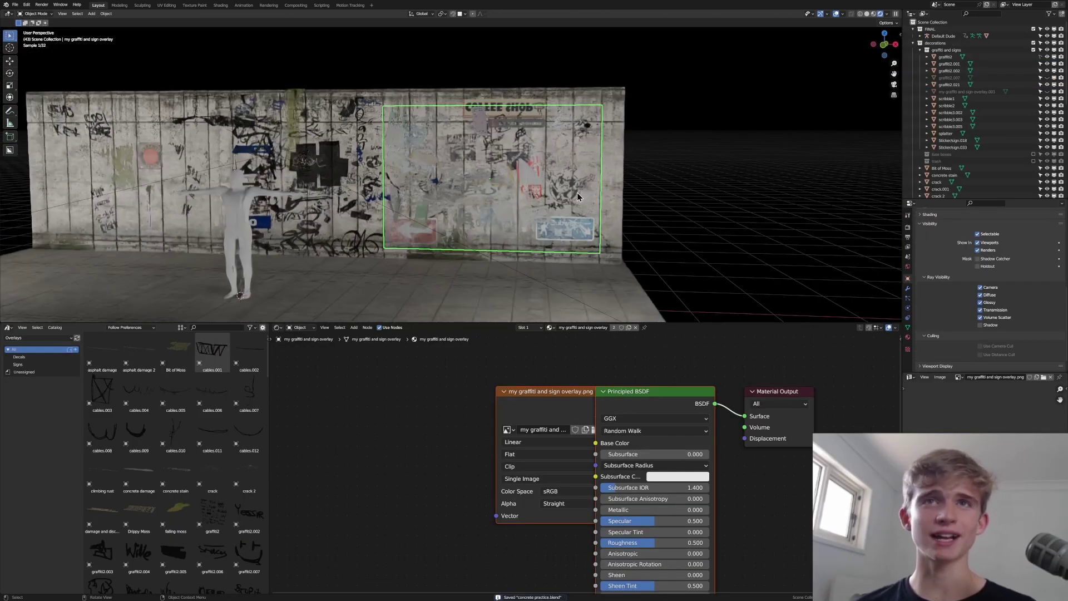
{"action": "scroll", "coordinate": [504, 210], "scroll_direction": "up", "scroll_amount": 5}
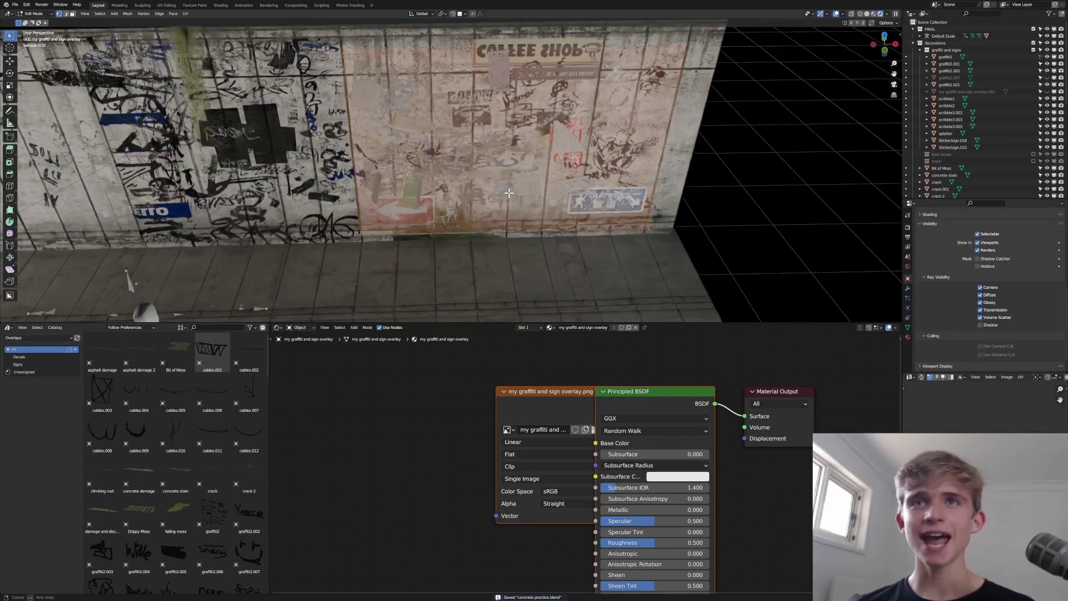
{"action": "key", "text": "k"}
{"action": "middle_click_drag", "start_coordinate": [483, 133], "coordinate": [496, 177], "text": "shift"}
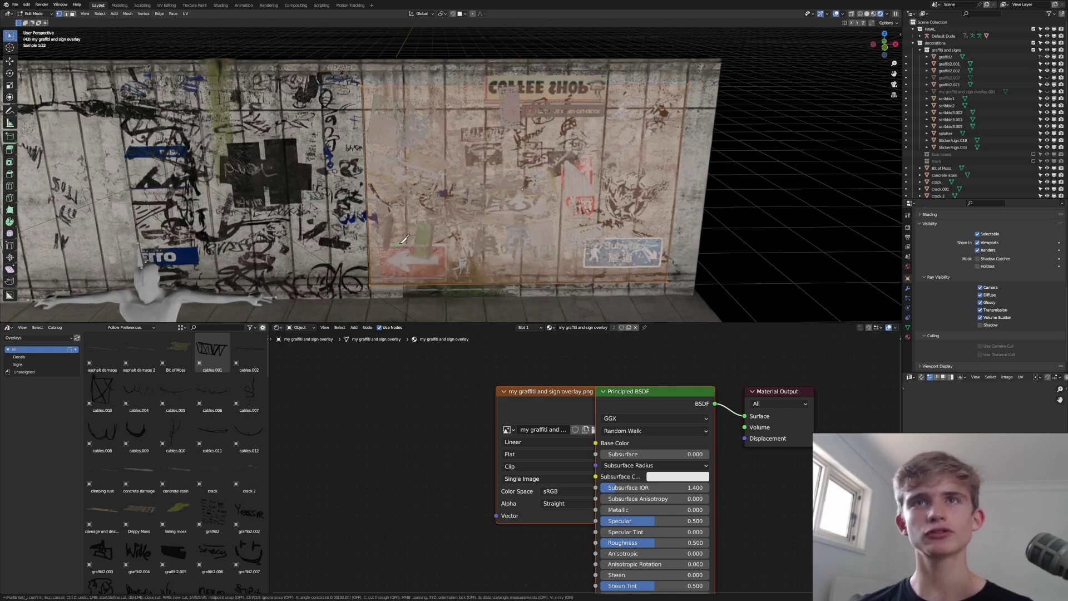
{"action": "left_click", "coordinate": [666, 228]}
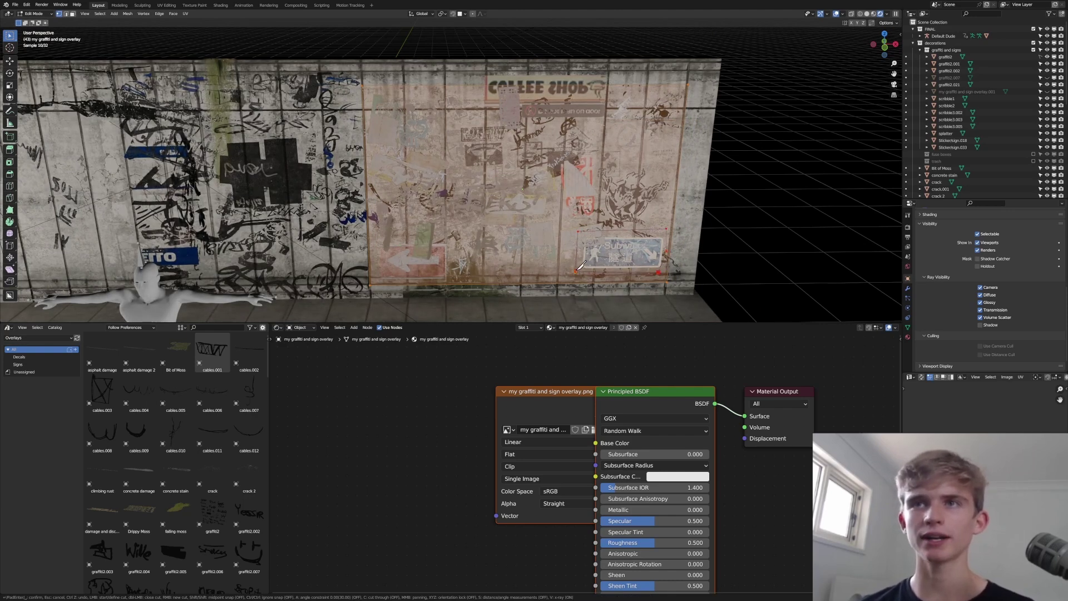
{"action": "left_click", "coordinate": [575, 271]}
{"action": "key", "text": "Return"}
Select the cut face around the Subway sign and separate it into its own object.
{"action": "key", "text": "Tab"}
{"action": "left_click", "coordinate": [584, 243]}
{"action": "left_click", "coordinate": [616, 254]}
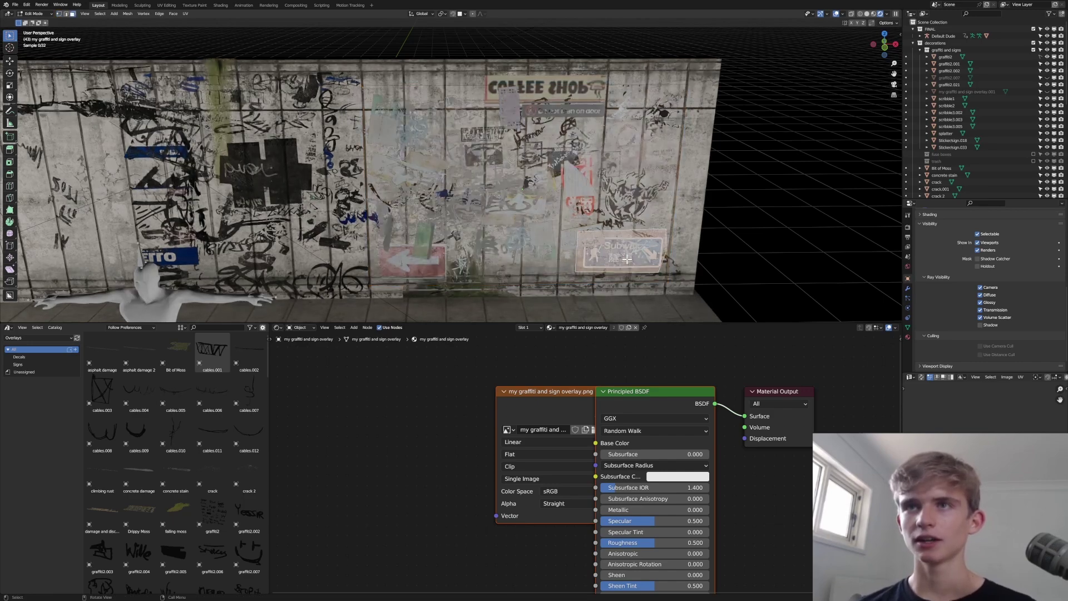
{"action": "scroll", "coordinate": [616, 254], "scroll_direction": "down", "scroll_amount": 6}
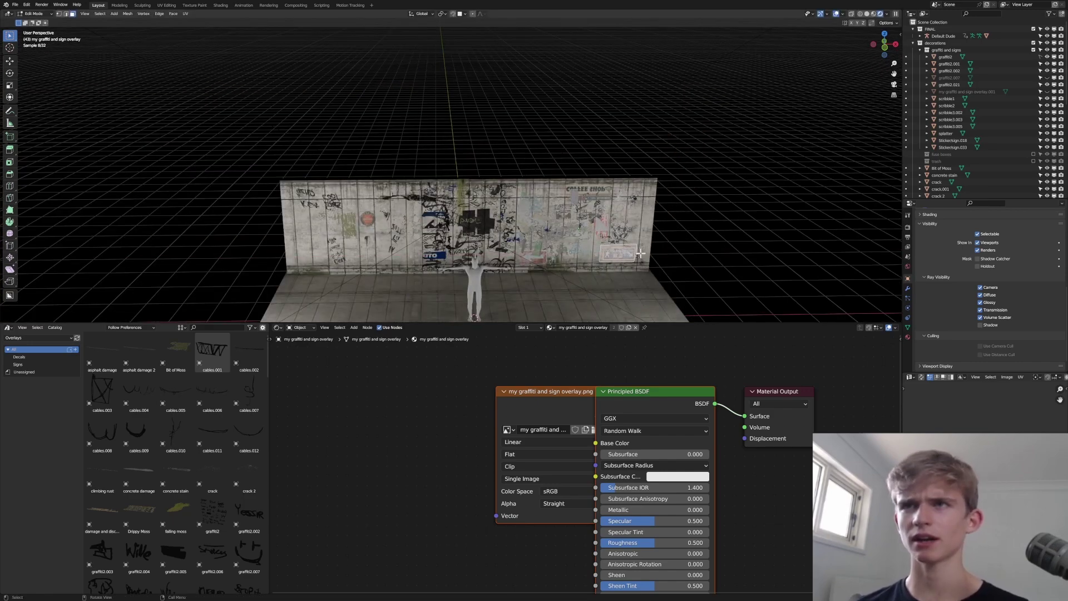
{"action": "key", "text": "p"}
{"action": "left_click", "coordinate": [635, 253]}
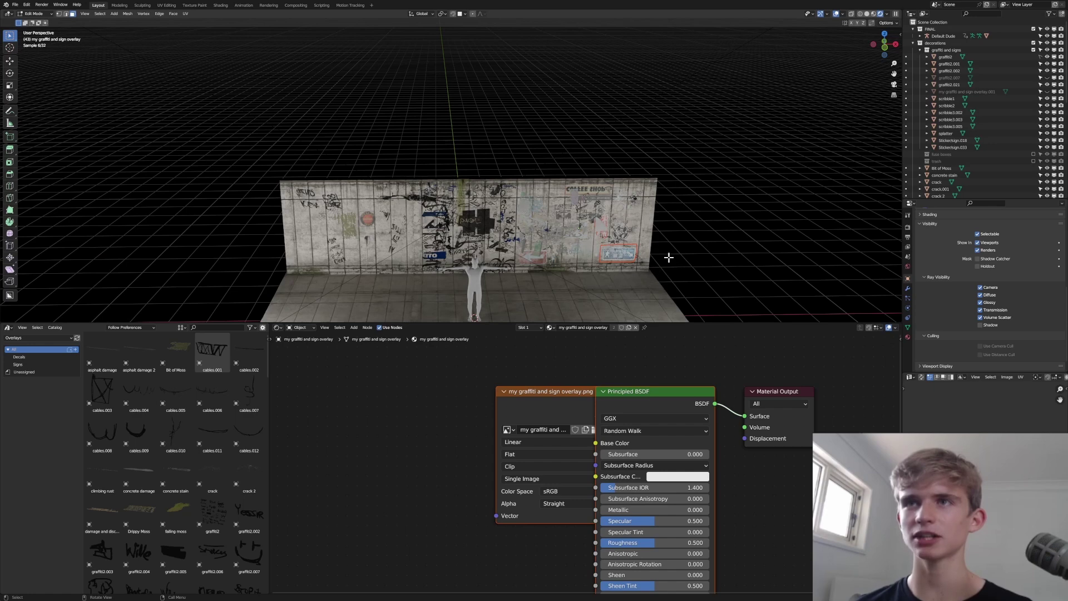
Move the separated Subway sign to the opposite end of the wall beside the cracks, with the Y axis locked.
{"action": "key", "text": "Tab"}
{"action": "left_click", "coordinate": [619, 254]}
{"action": "key", "text": "g"}
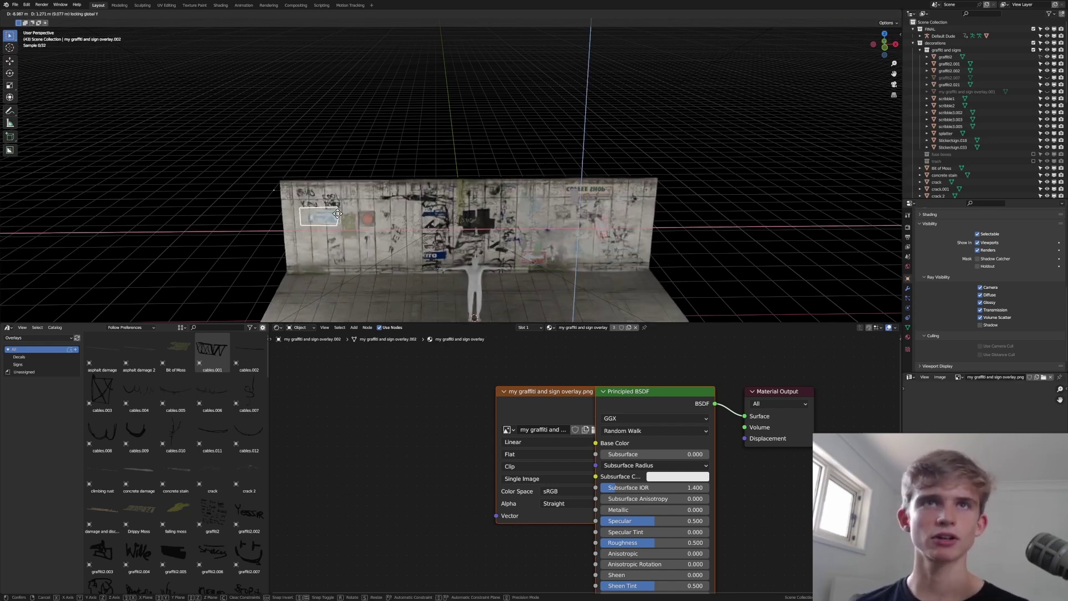
{"action": "left_click", "coordinate": [342, 212]}
{"action": "key", "text": "KP_Decimal"}
{"action": "left_click", "coordinate": [322, 208]}
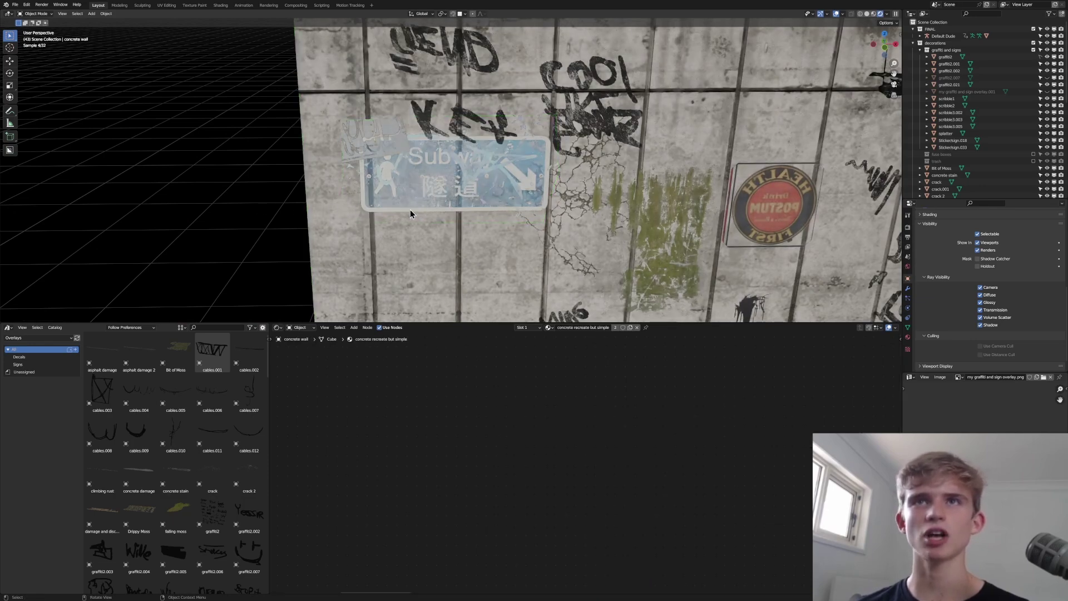
{"action": "scroll", "coordinate": [430, 217], "scroll_direction": "down", "scroll_amount": 4}
Save the file and insert a color Mix node before the overlay's Base Color, with B set to blue (hue 0.667, saturation 0.970, value 0.500).
{"action": "key", "text": "ctrl+s"}
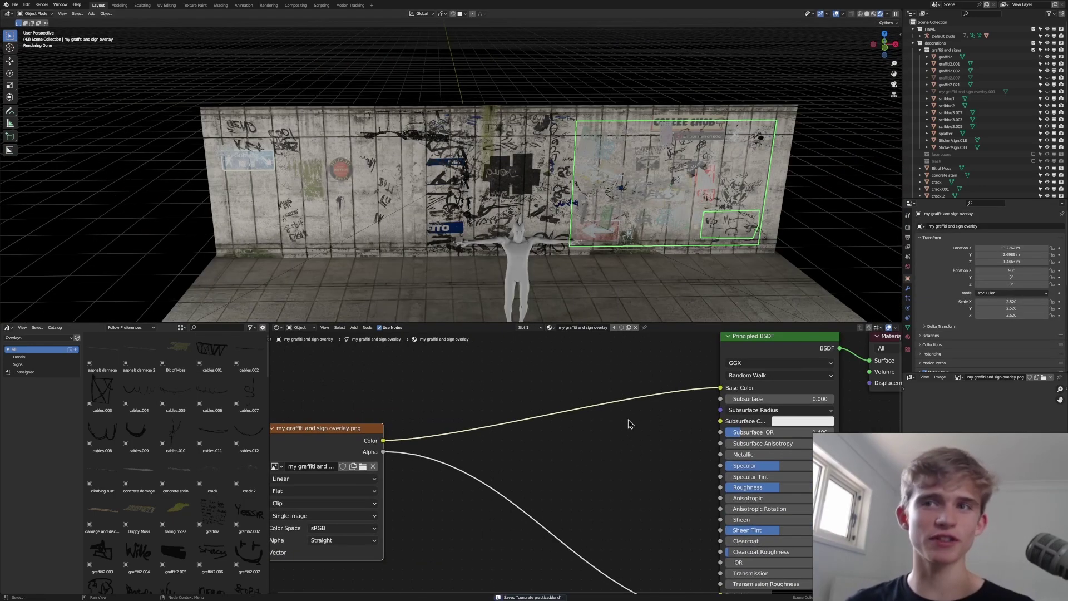
{"action": "key", "text": "shift+a"}
{"action": "left_click", "coordinate": [626, 415]}
{"action": "type", "text": "mixrgb"}
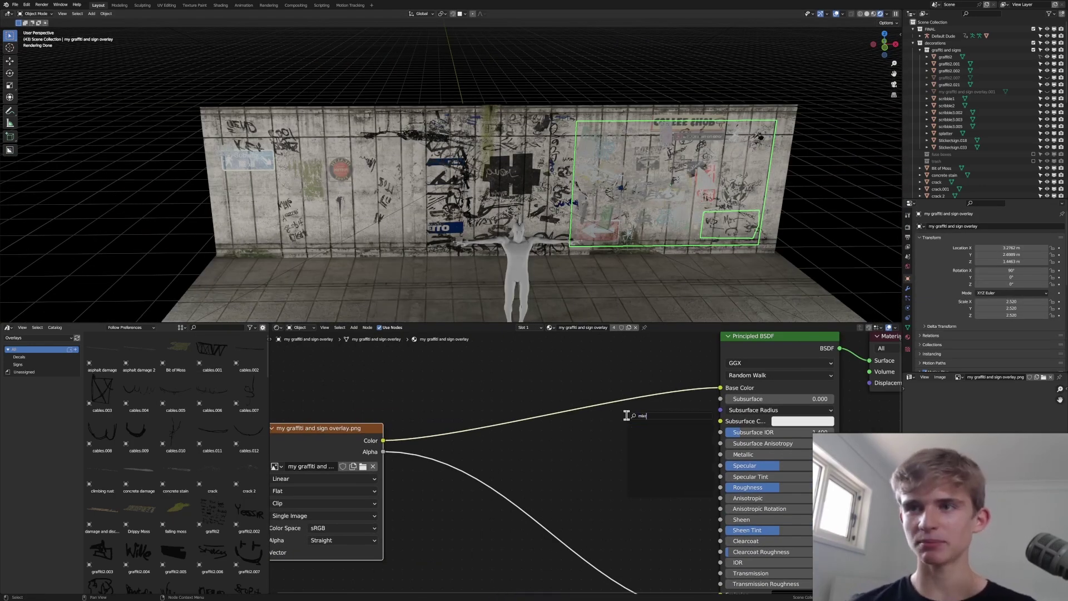
{"action": "key", "text": "BackSpace"}
{"action": "key", "text": "Down"}
{"action": "key", "text": "Return"}
{"action": "left_click", "coordinate": [611, 354]}
{"action": "left_click", "coordinate": [658, 444]}
{"action": "left_click_drag", "start_coordinate": [674, 351], "coordinate": [710, 323]}
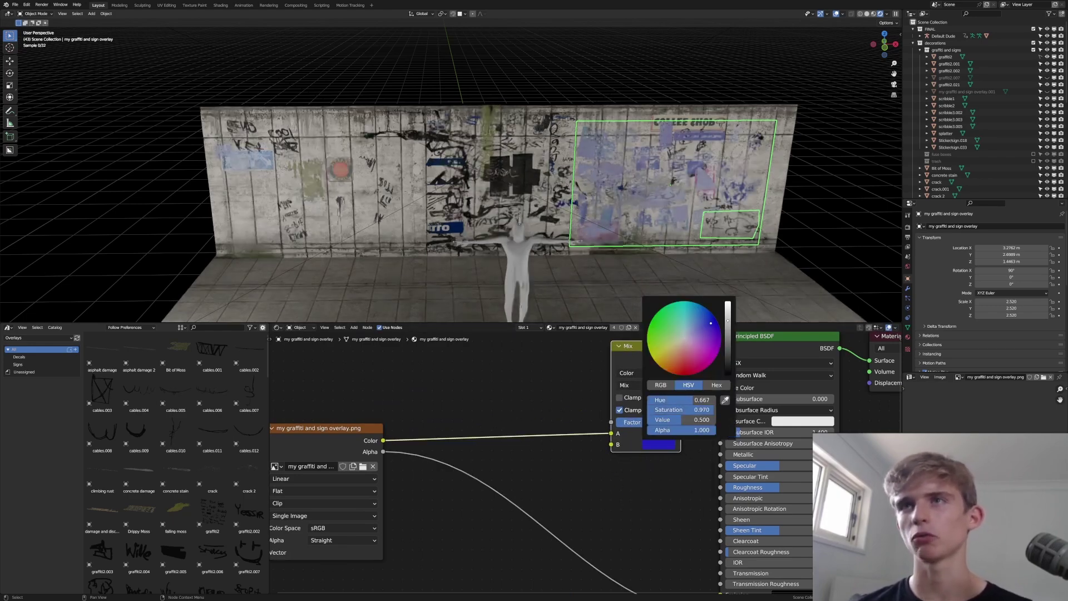
{"action": "scroll", "coordinate": [553, 500], "scroll_direction": "down", "scroll_amount": 3}
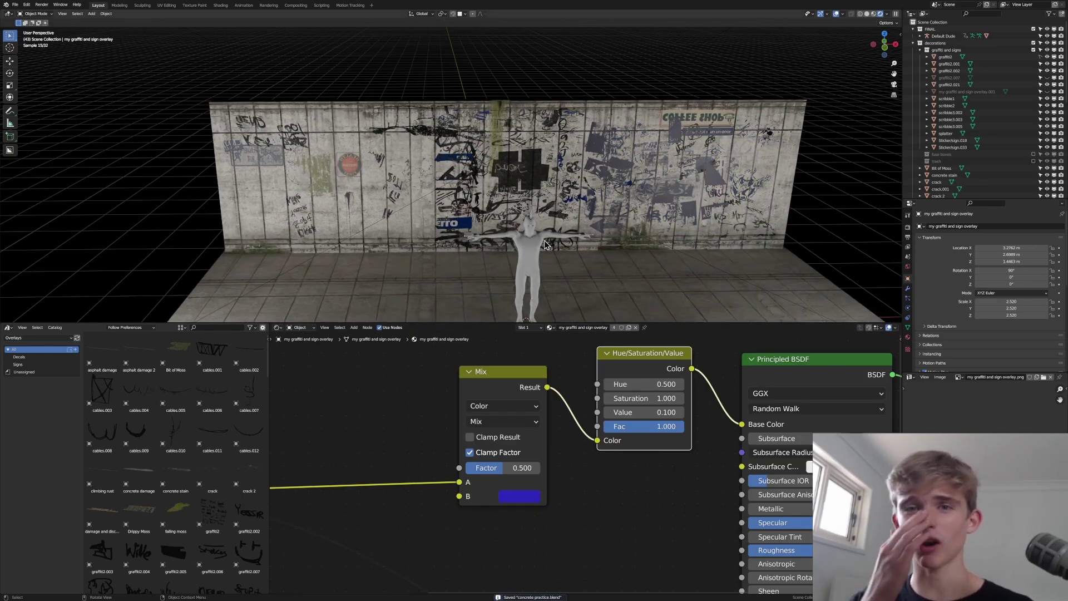
{"action": "scroll", "coordinate": [568, 239], "scroll_direction": "down", "scroll_amount": 3}
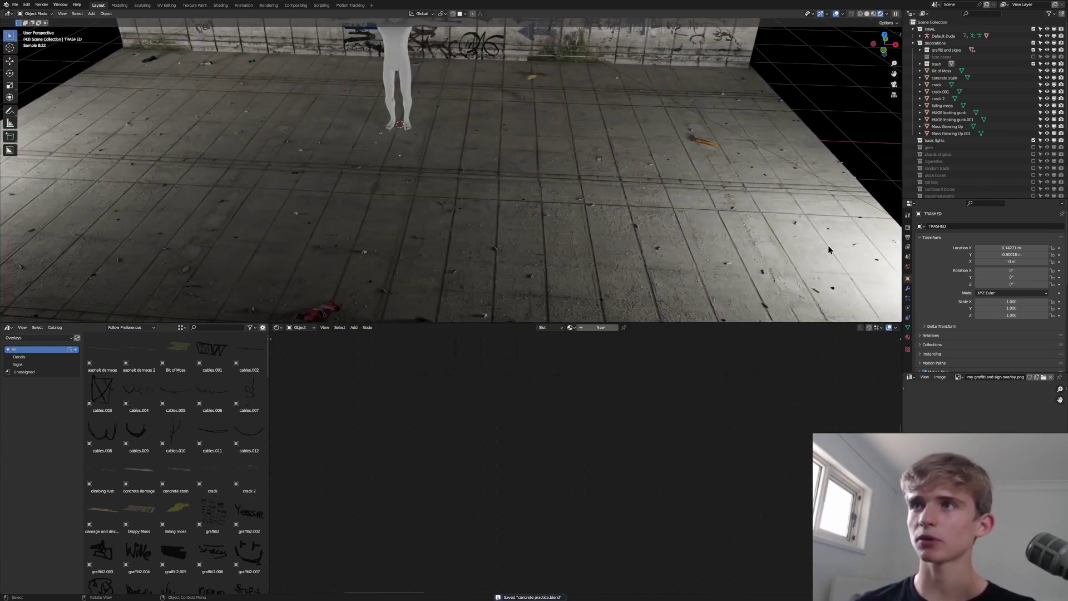
{"action": "middle_click_drag", "start_coordinate": [828, 250], "coordinate": [581, 236]}
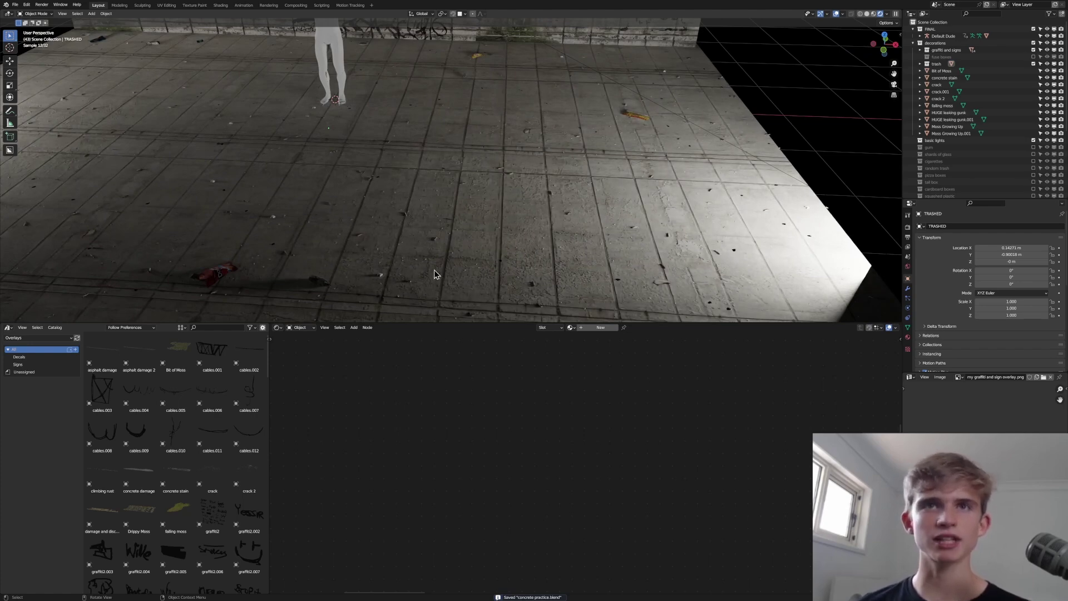
{"action": "middle_click_drag", "start_coordinate": [435, 273], "coordinate": [408, 284]}
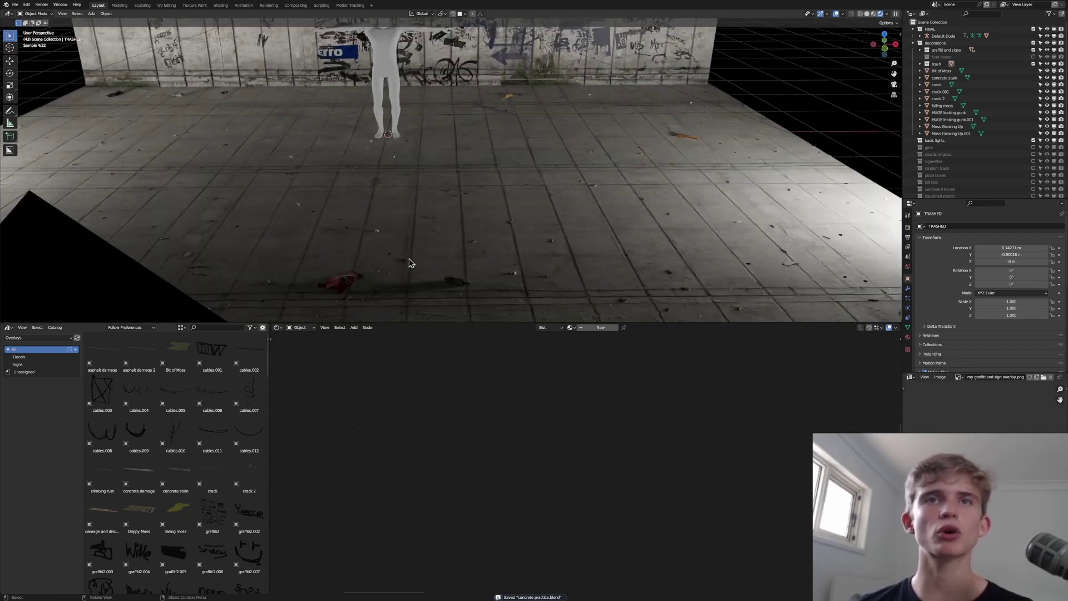